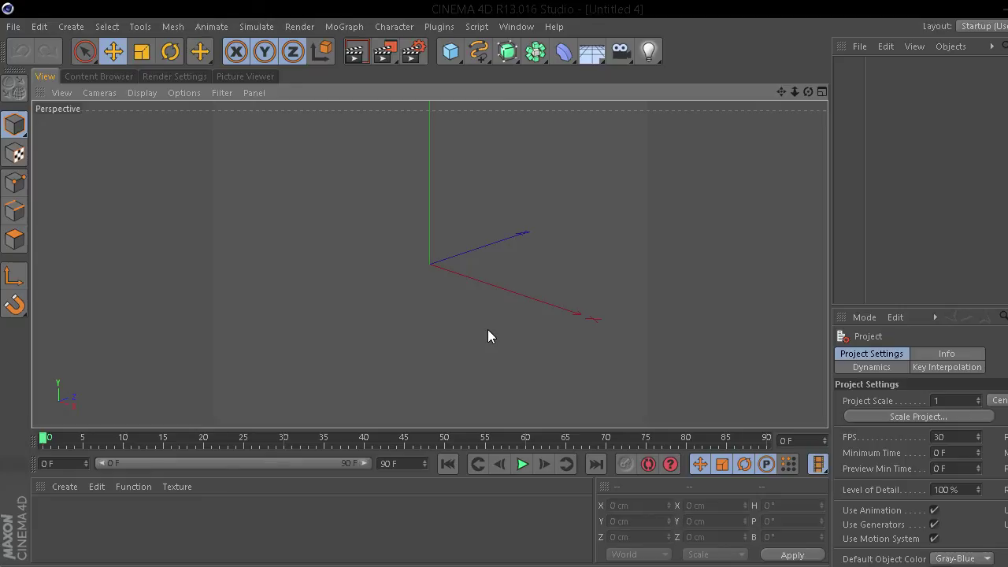
- Review the finished brick wall in the Untitled 2 project with a viewport render, and return to the empty Untitled 4 project
left_click(515, 26)
left_click(550, 369)
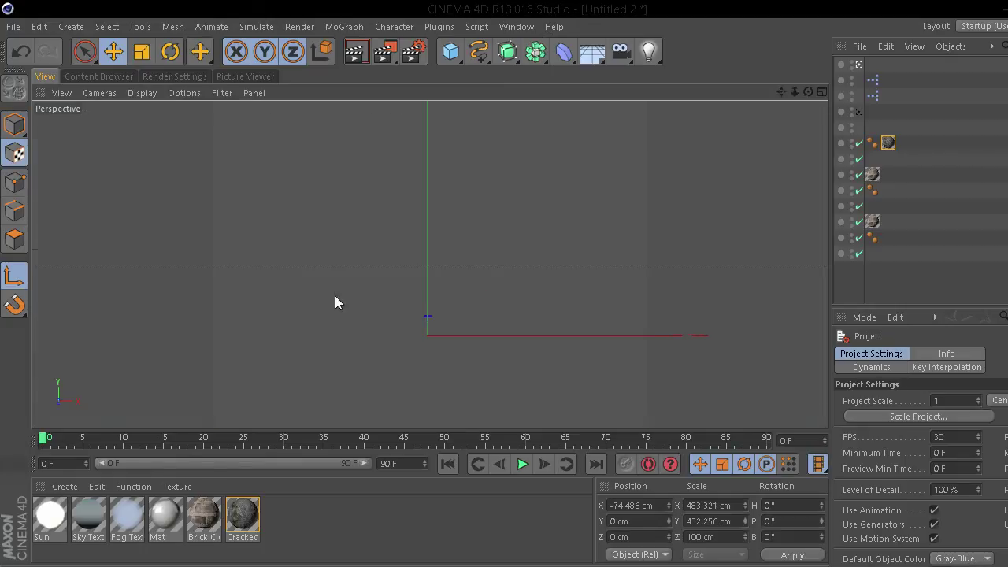
left_click(851, 290)
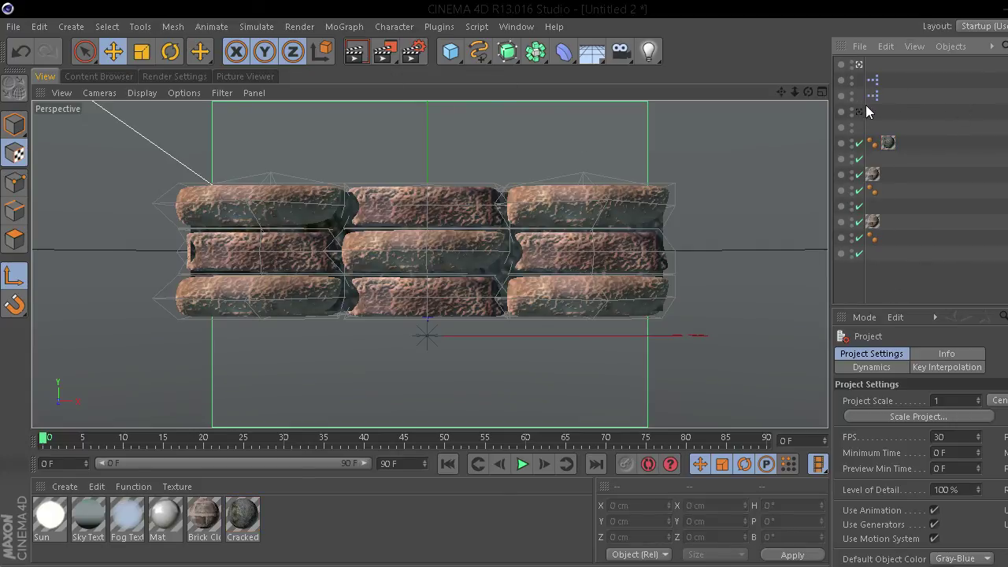
left_click_drag(867, 106, 962, 106)
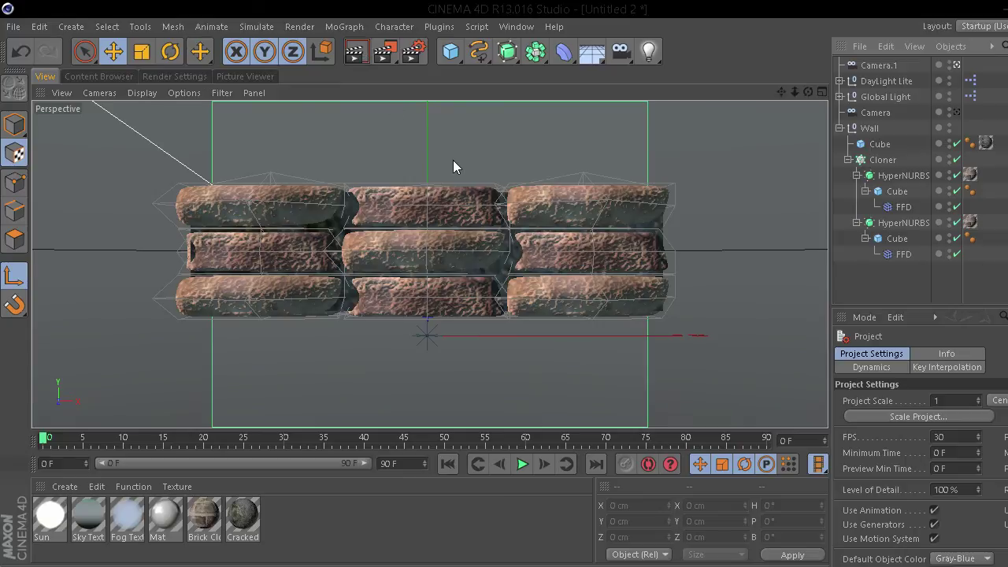
key("ctrl+r")
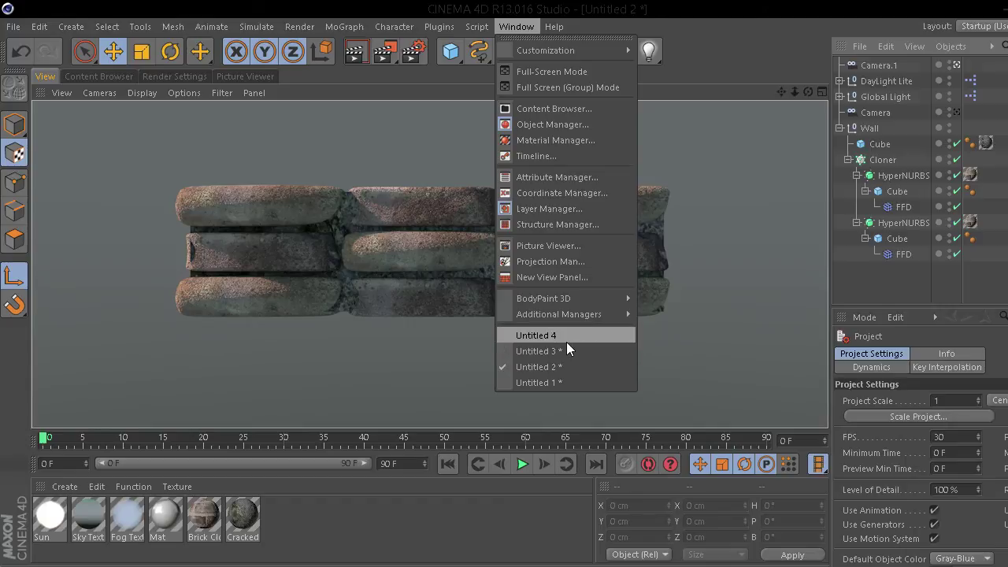
left_click(567, 344)
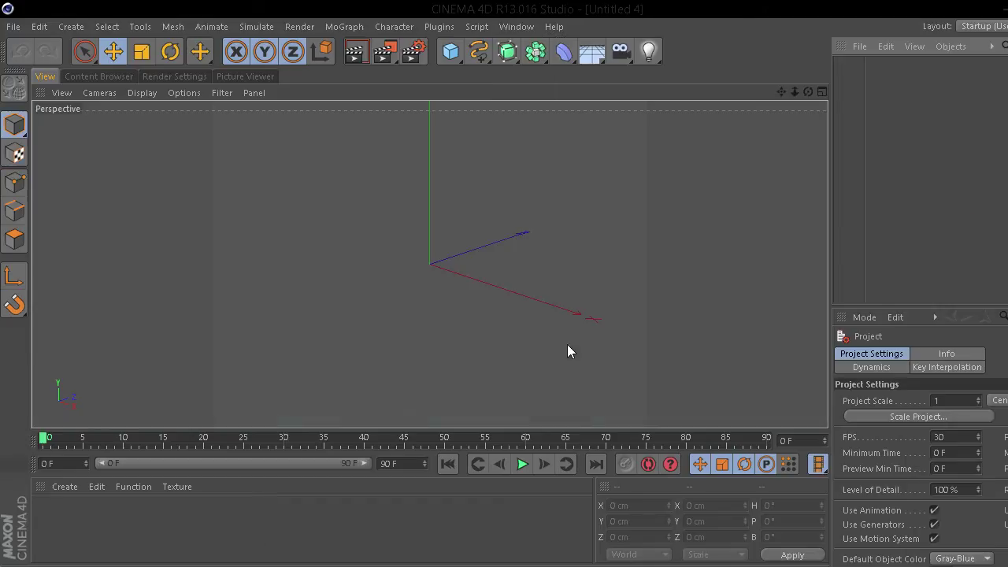
- Add a cube primitive for the brick and set its Y size to 50 cm
left_click(449, 53)
left_click(896, 403)
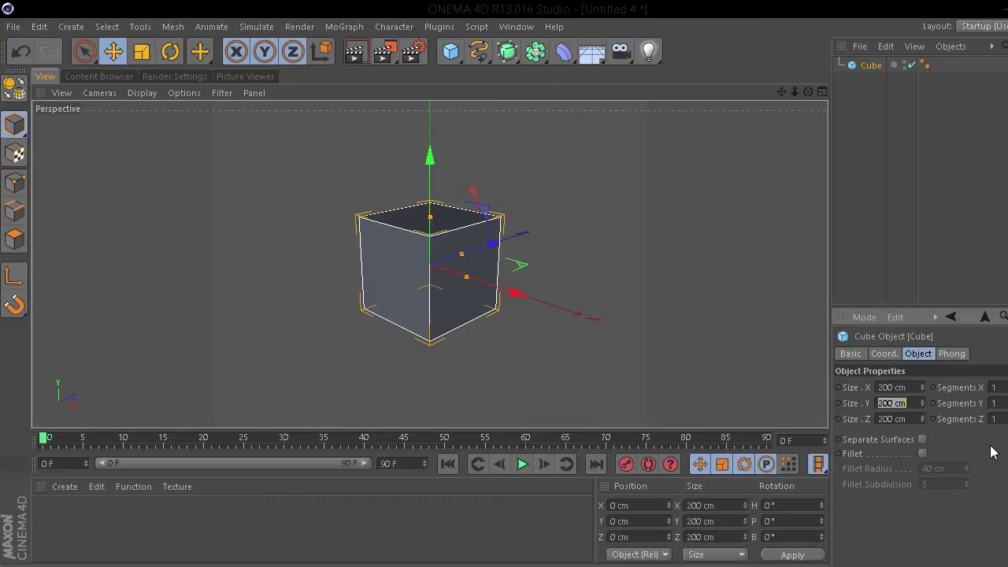
type("50")
key("Return")
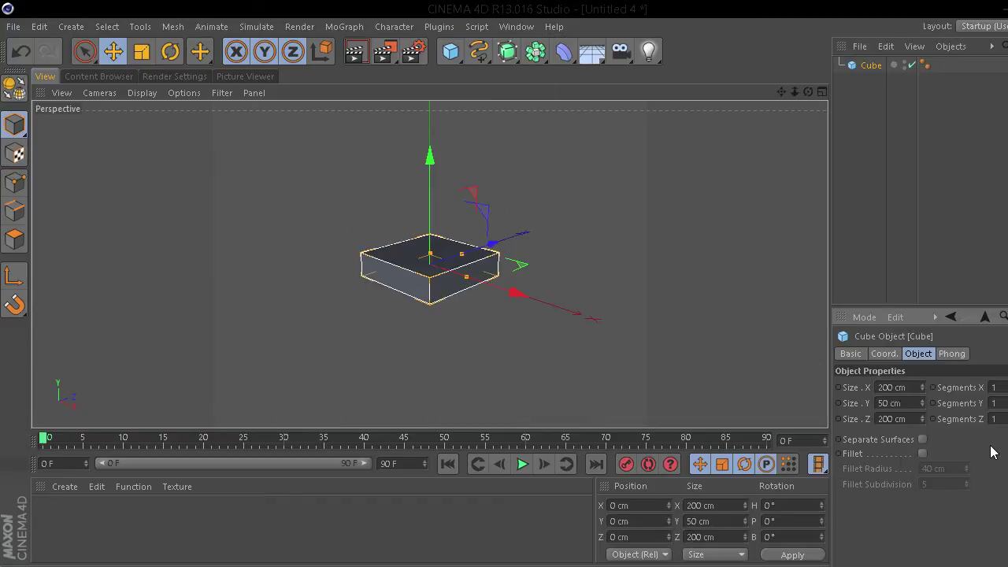
left_click(456, 52)
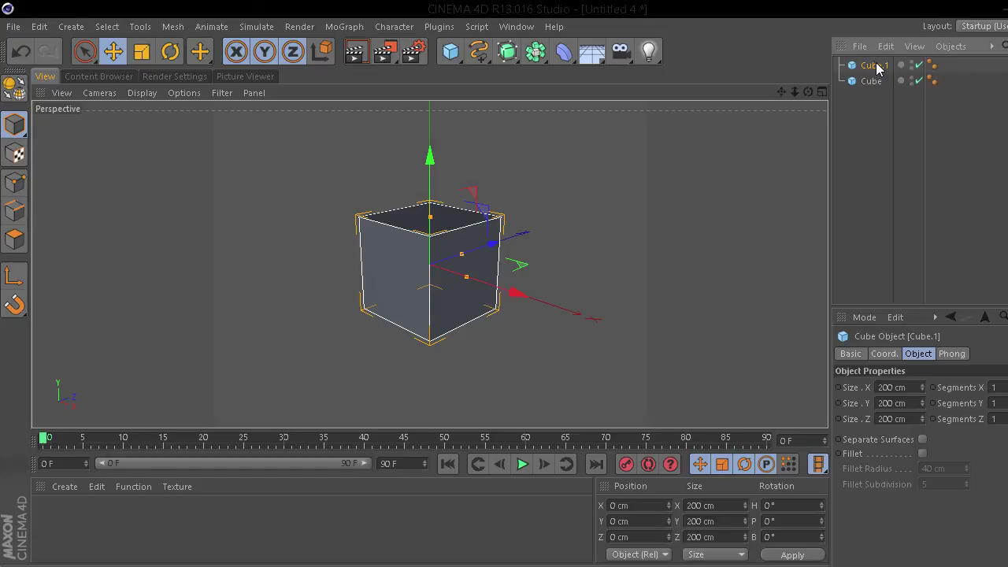
key("Delete")
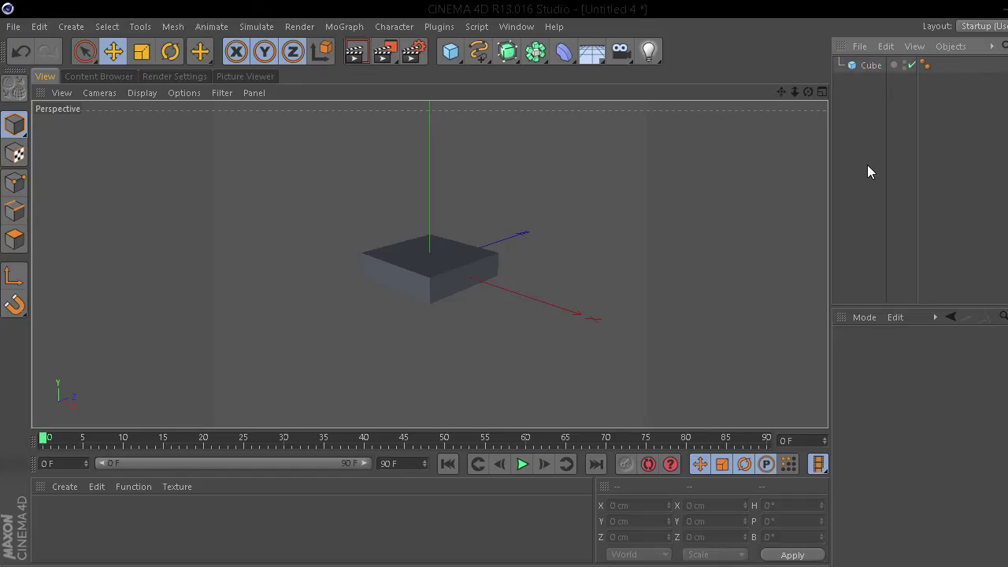
left_click(450, 52)
- Set the flattened cube's Z size to 100 cm
left_click(863, 66)
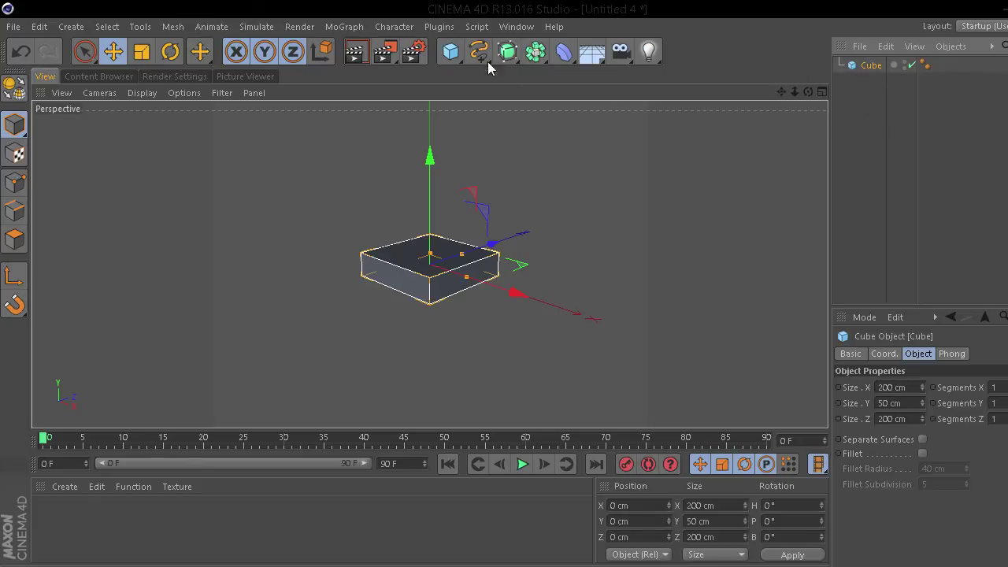
left_click(912, 419)
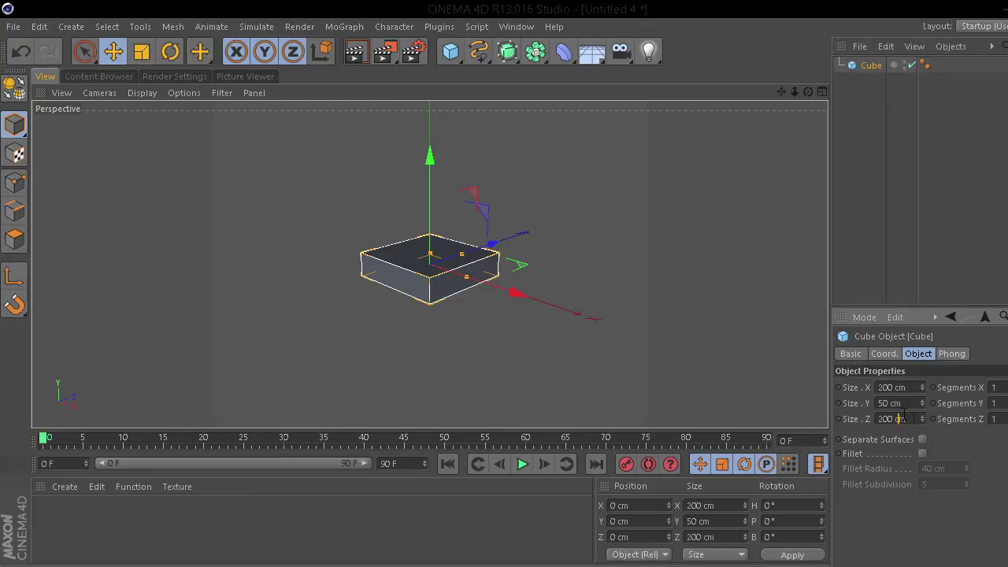
double_click(914, 419)
type("100")
key("Return")
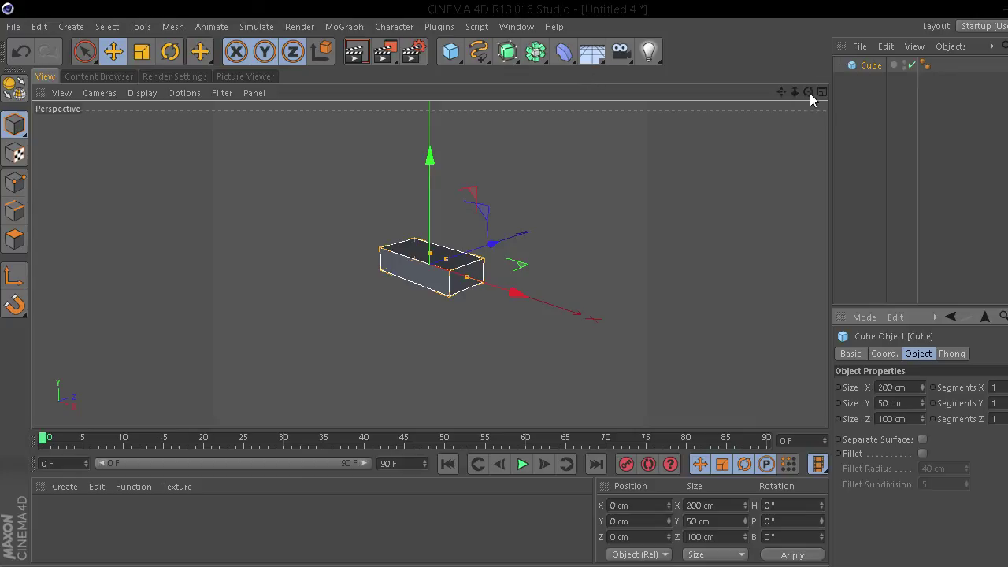
- Add an FFD deformer and make it a child of the cube
left_click_drag(810, 93, 780, 114)
left_click(563, 51)
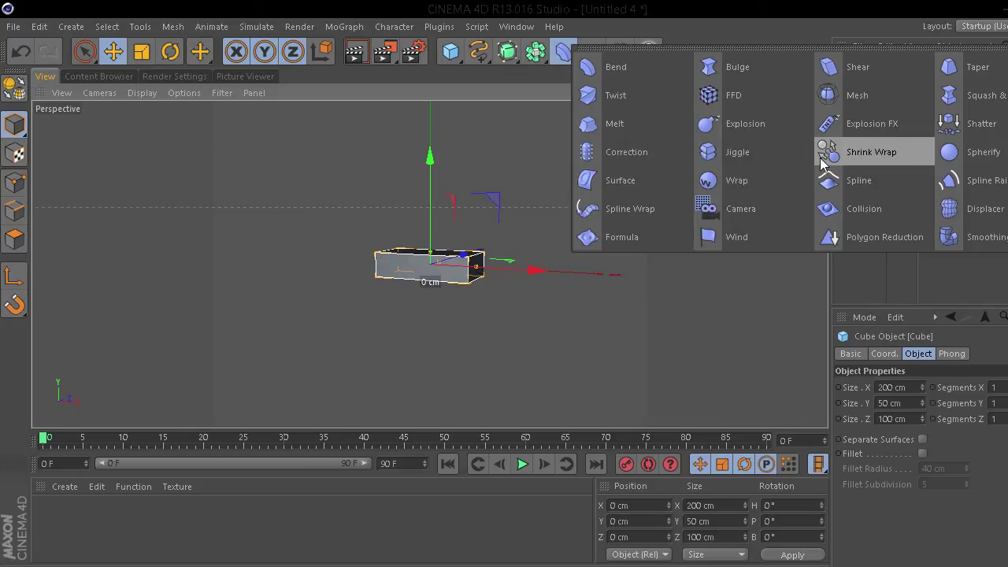
left_click(730, 95)
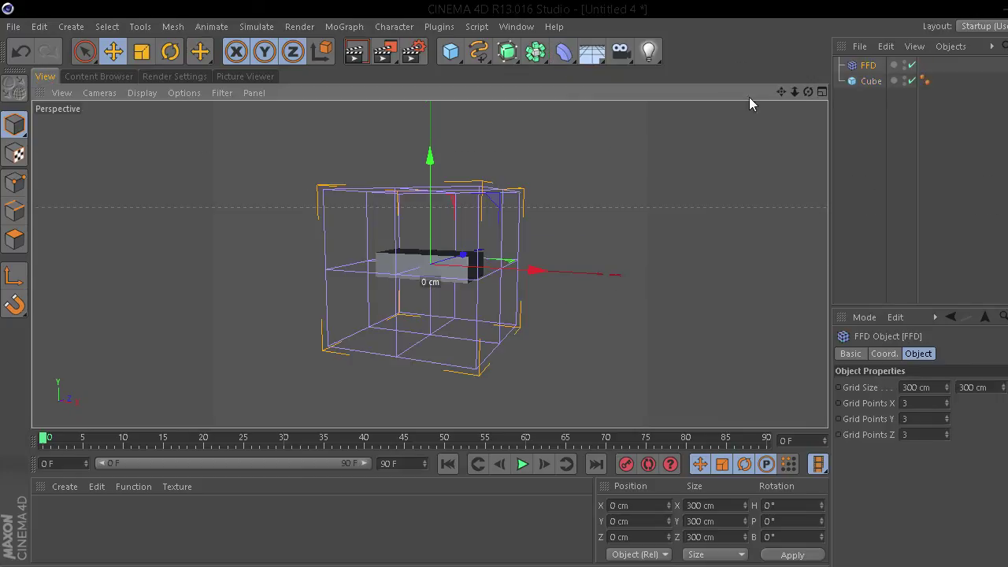
left_click_drag(871, 81, 865, 90)
- Set the FFD deformer's grid size to 205 cm by 55 cm by 105 cm
left_click(924, 386)
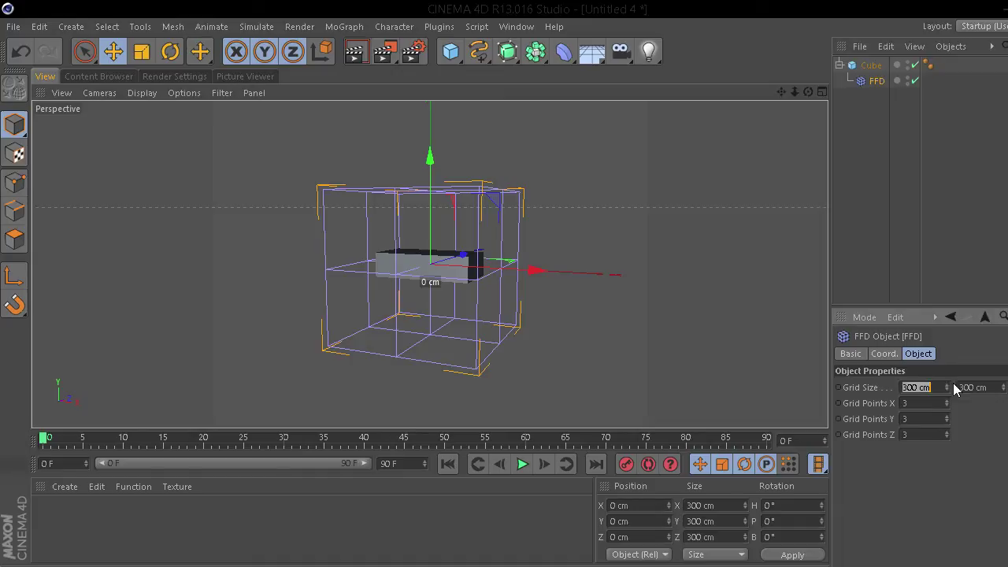
type("205")
key("Return")
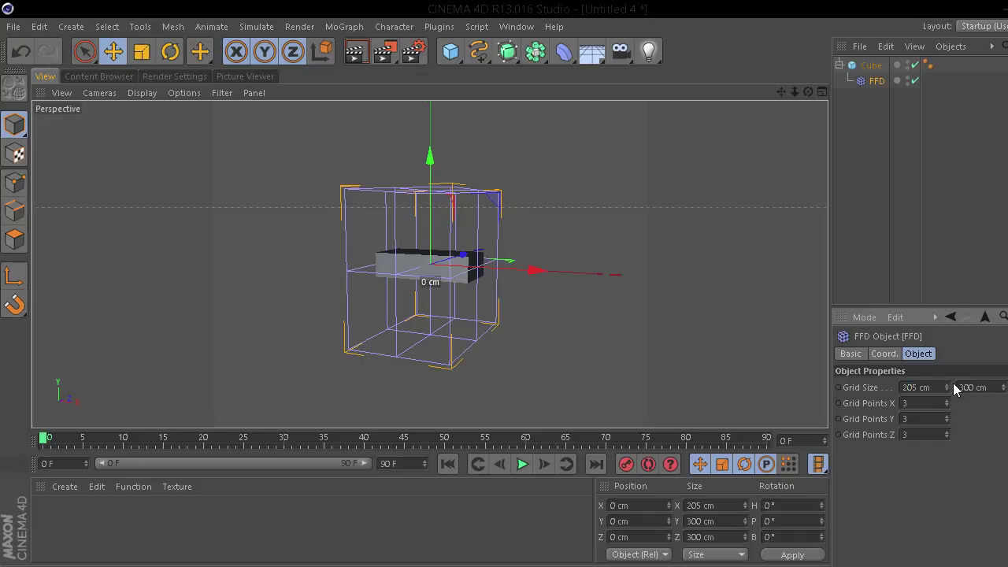
left_click(994, 388)
type("55")
key("Return")
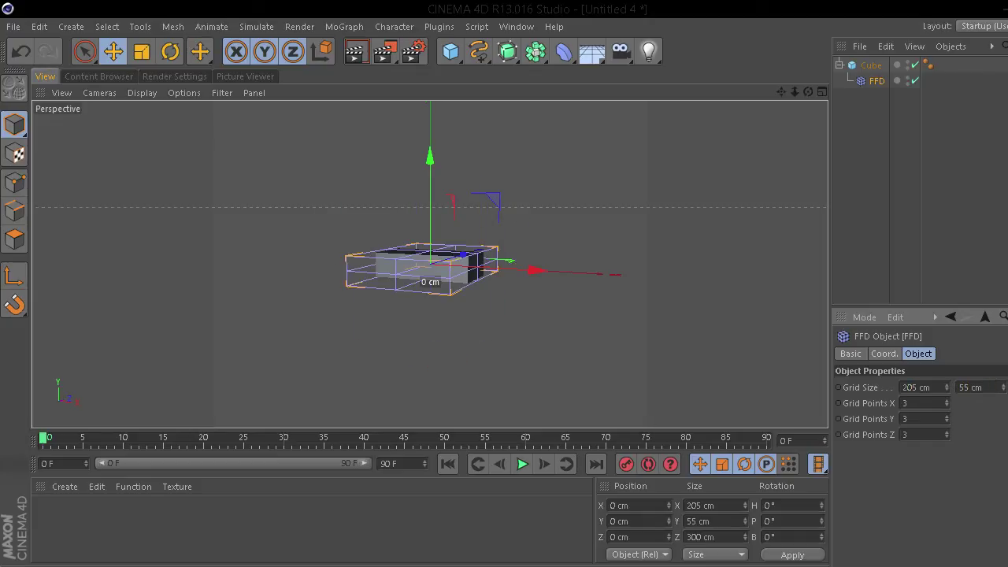
key("Return")
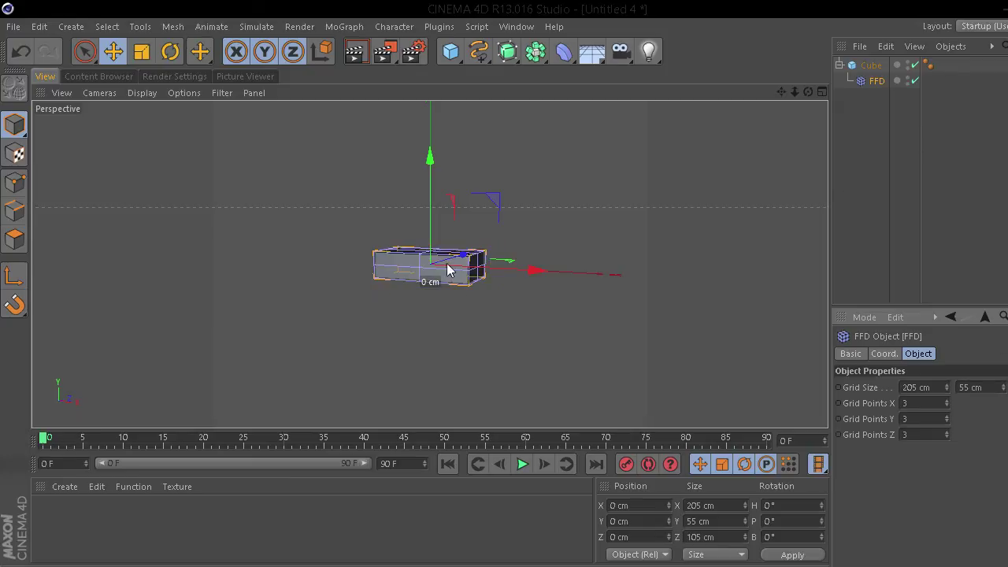
- Give the cube 5 segments in each of X, Y and Z
left_click(871, 65)
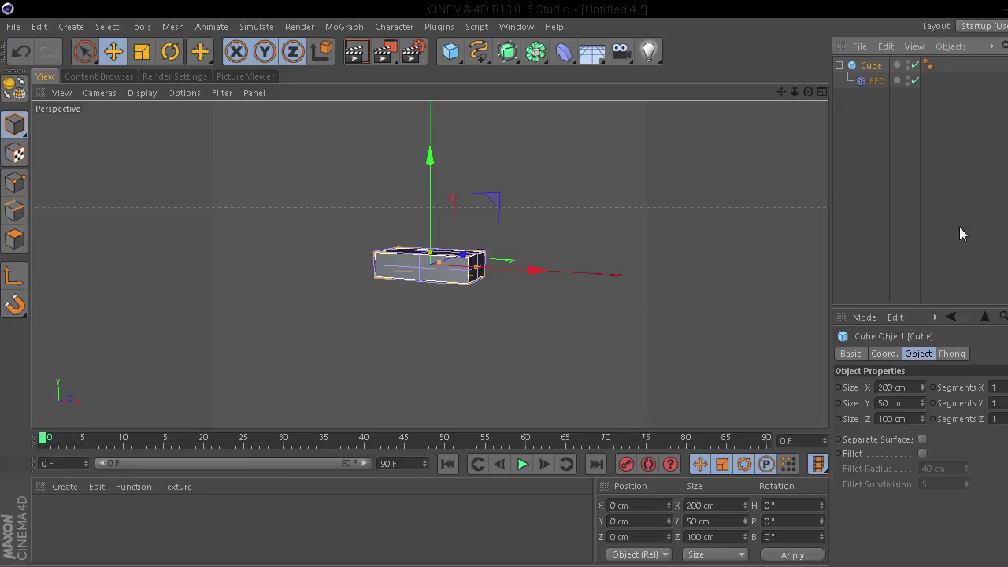
left_click(993, 387)
type("5")
key("Tab")
type("5")
key("Tab")
type("5")
key("Tab")
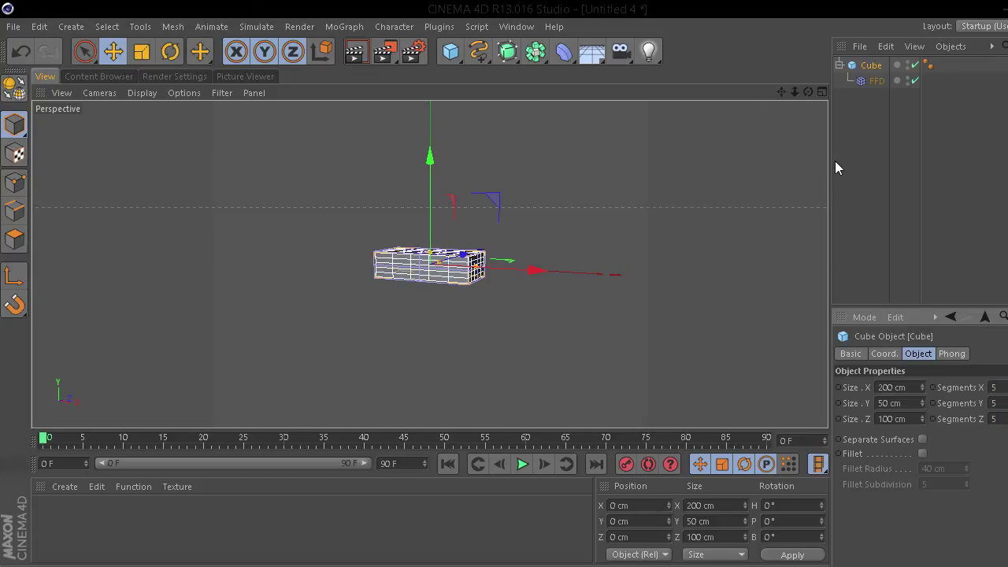
- Switch the FFD deformer to point editing with the Live Selection tool
left_click(871, 80)
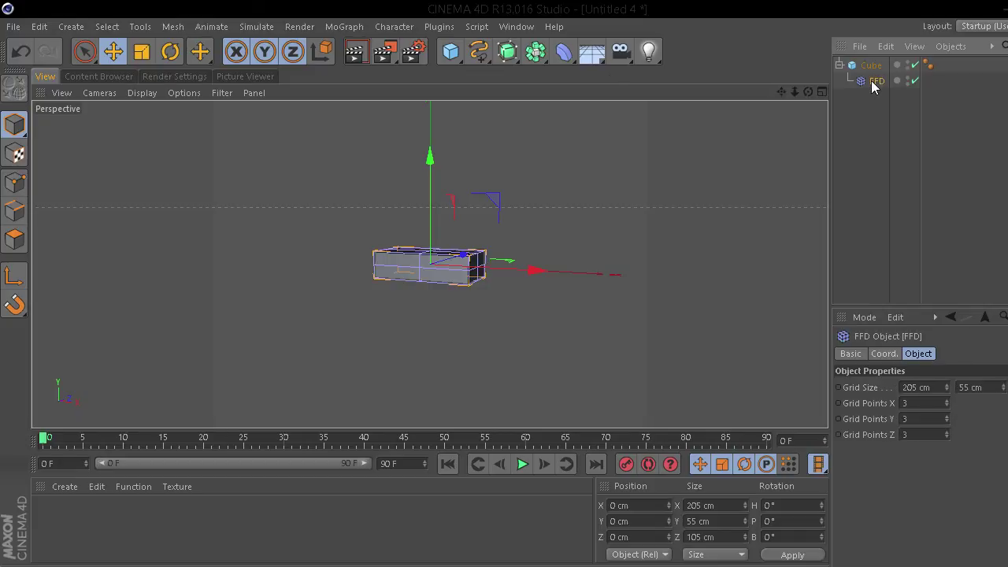
left_click(82, 51)
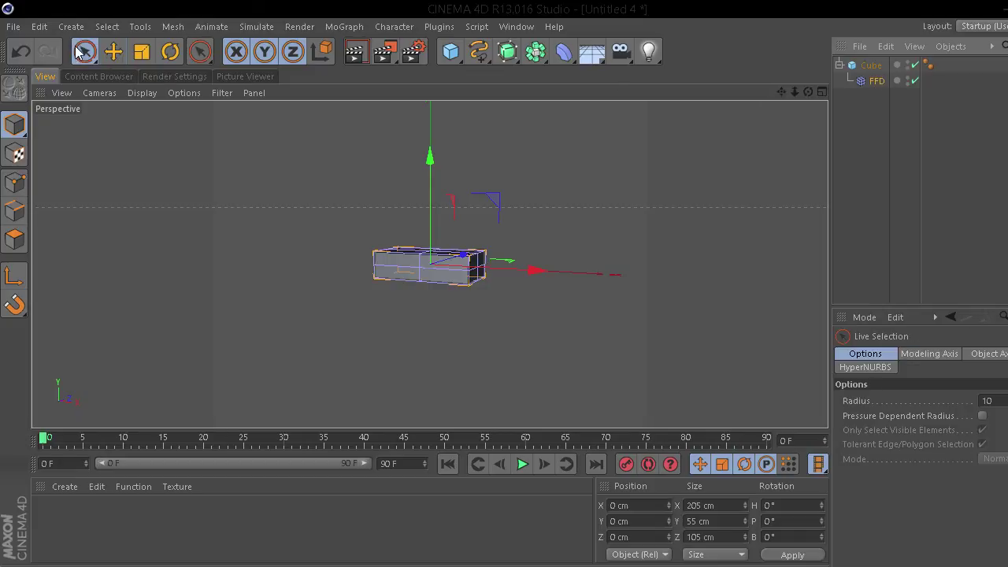
left_click(15, 182)
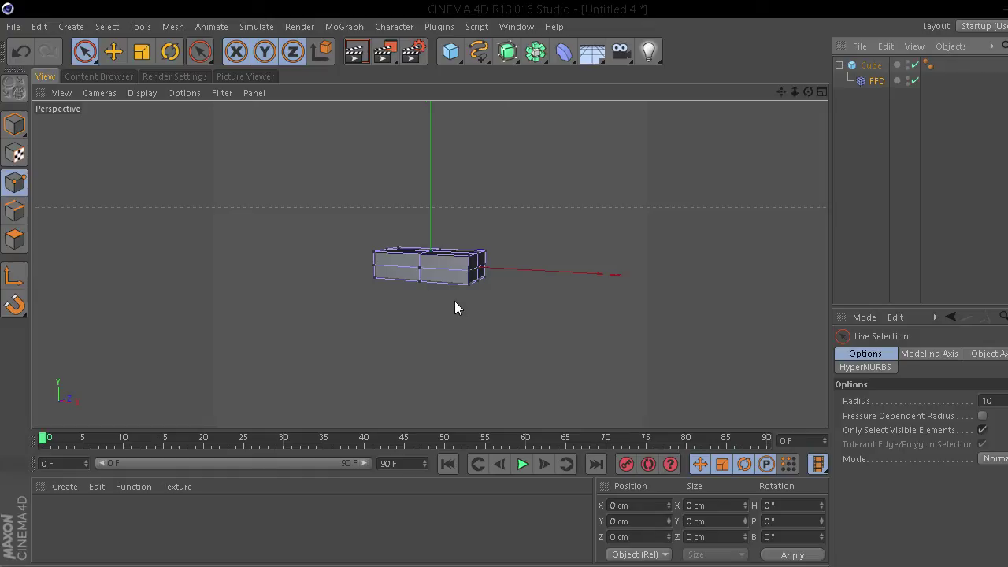
scroll(458, 304, "up", 3)
left_click_drag(808, 91, 780, 39)
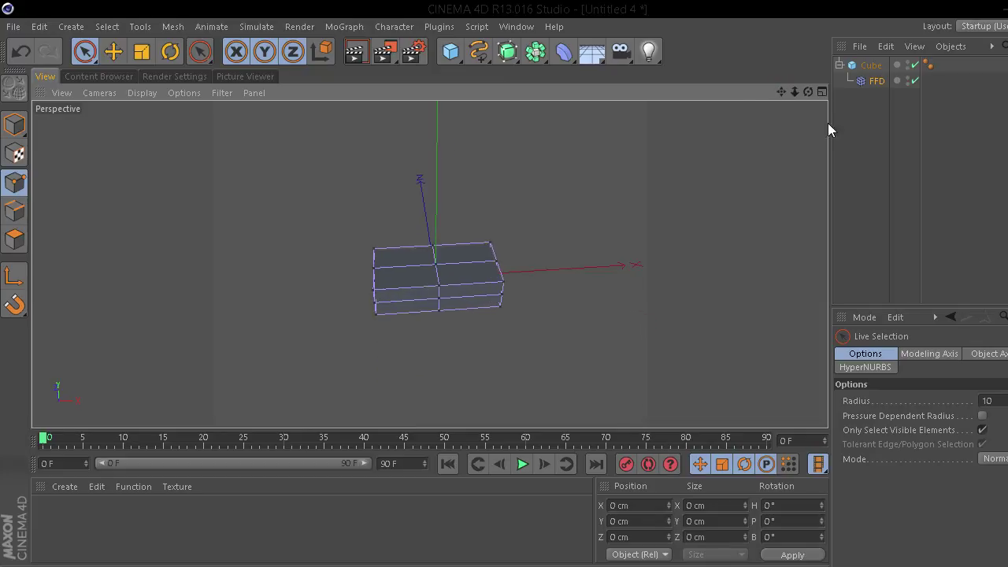
- Try pulling the FFD cage's top centre point up to a Y position of about 526 cm
left_click(437, 265)
left_click_drag(436, 215, 448, 75)
left_click_drag(808, 92, 810, 96)
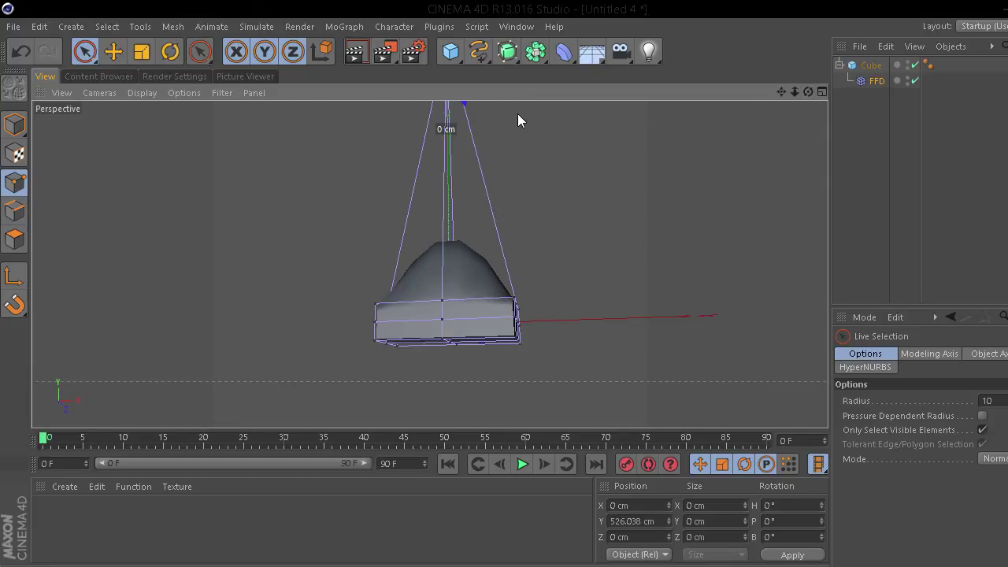
- Place the cube with its FFD deformer inside a new HyperNURBS object
left_click(854, 66)
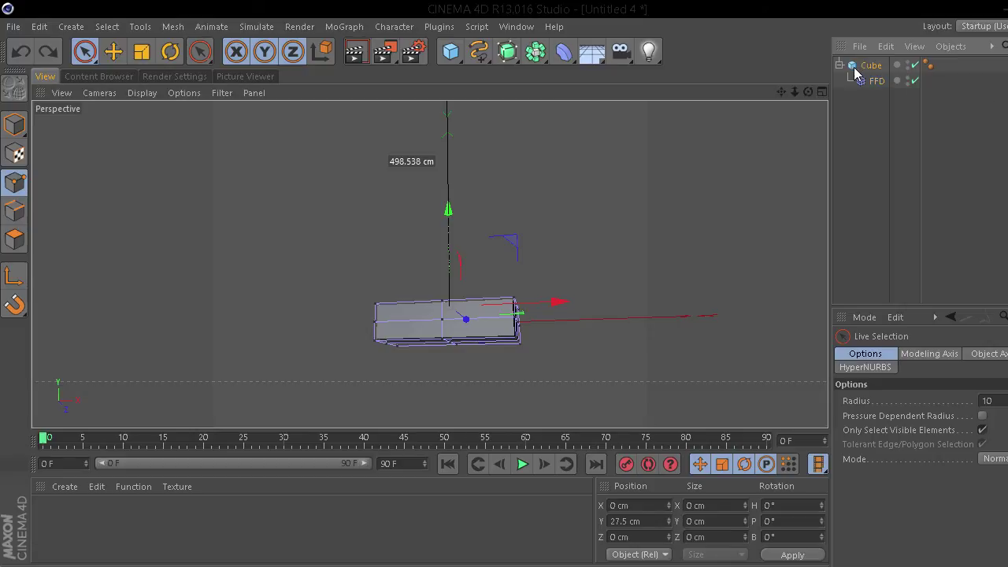
left_click(508, 51, "alt")
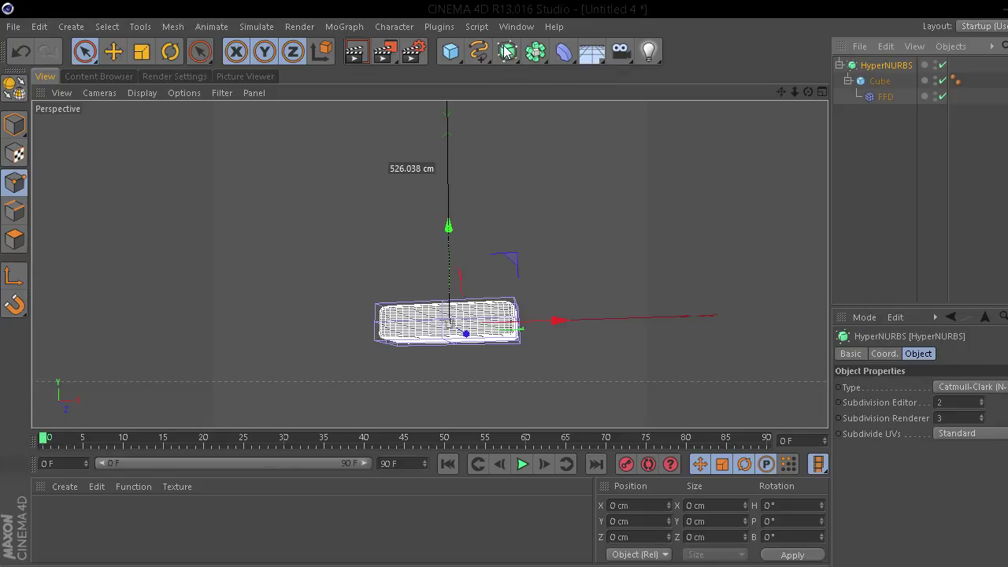
left_click(894, 145)
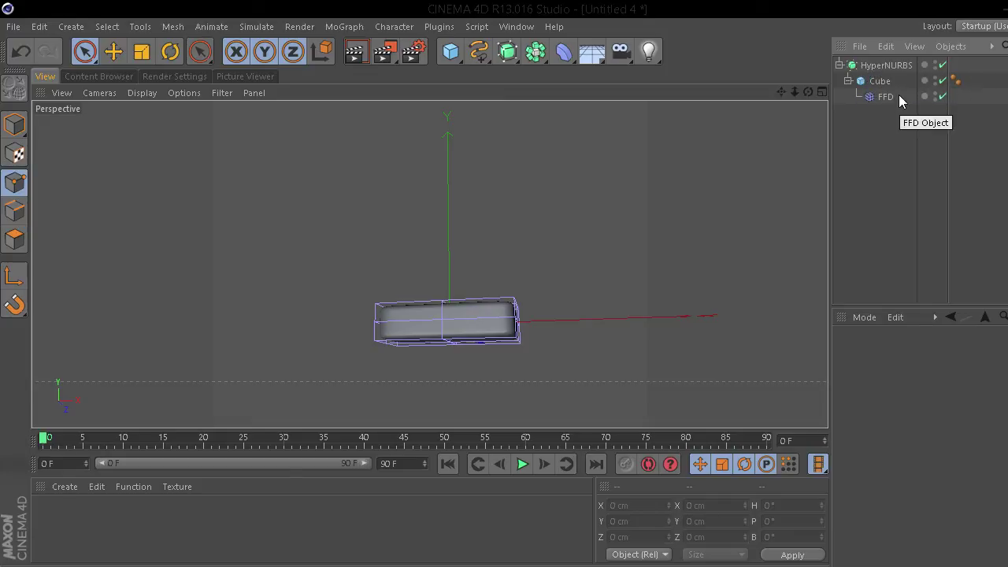
- Raise the FFD cage's top centre point slightly and move the adjacent front-edge middle point to Y 17.5 cm, Z -32.5 cm
left_click(885, 96)
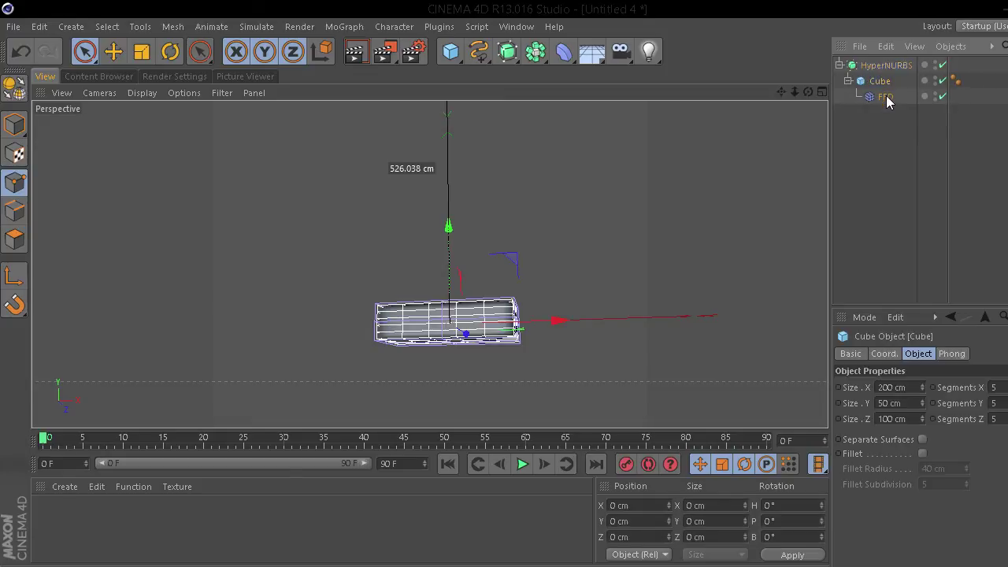
left_click_drag(807, 93, 557, 136)
scroll(435, 350, "up", 3)
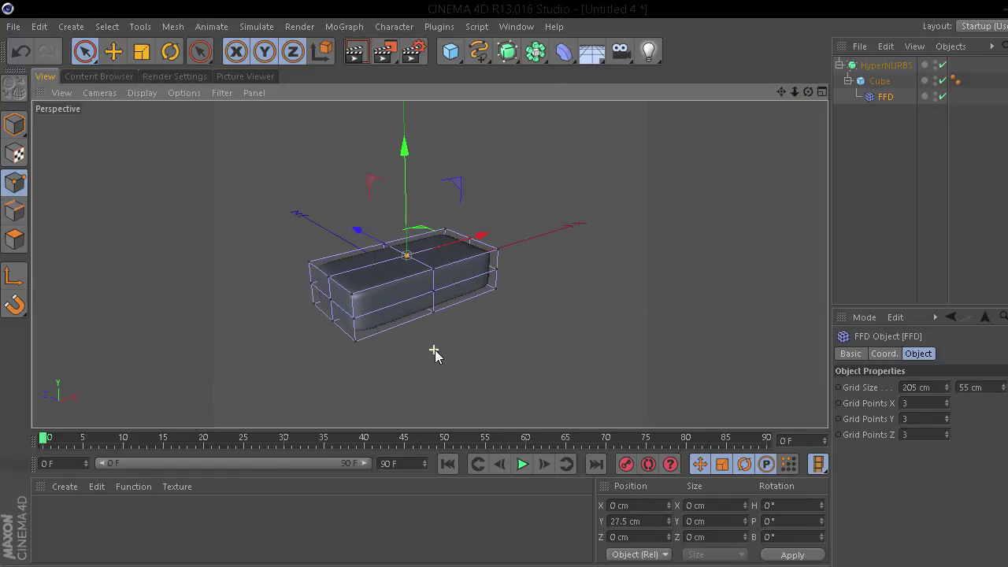
left_click_drag(408, 218, 395, 263)
left_click(433, 270)
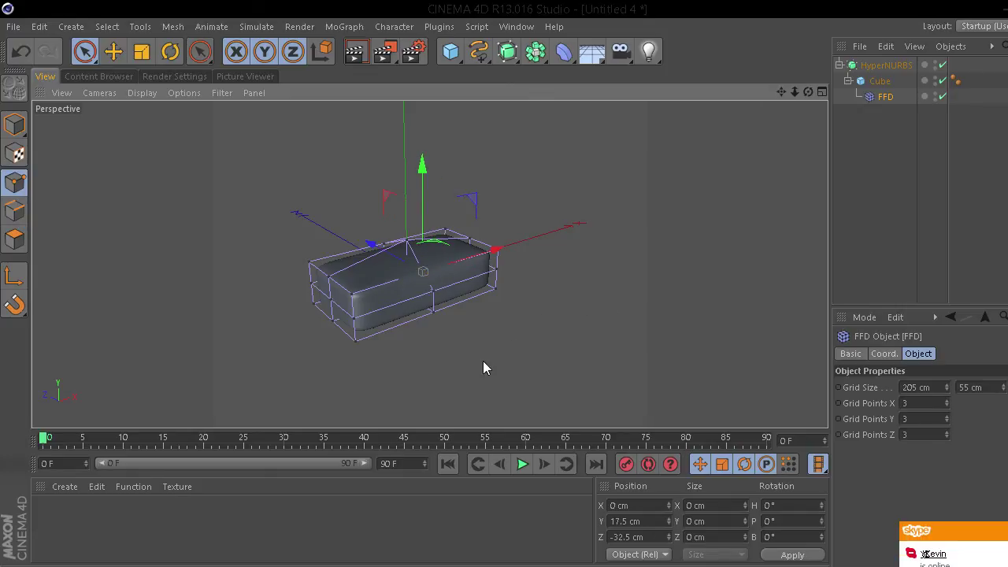
- Move the FFD cage's mid-height front corner point at the negative X end to X -122.5 cm, Z -42.5 cm
left_click(353, 319)
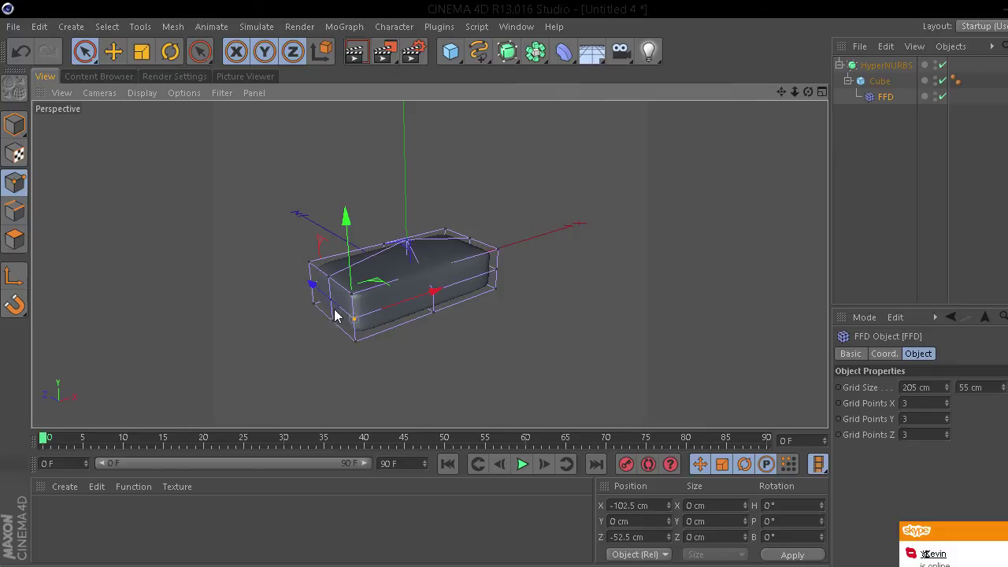
mouse_move(319, 296)
left_mouse_down()
mouse_move(308, 288)
mouse_move(331, 293)
left_mouse_up()
key("ctrl+y")
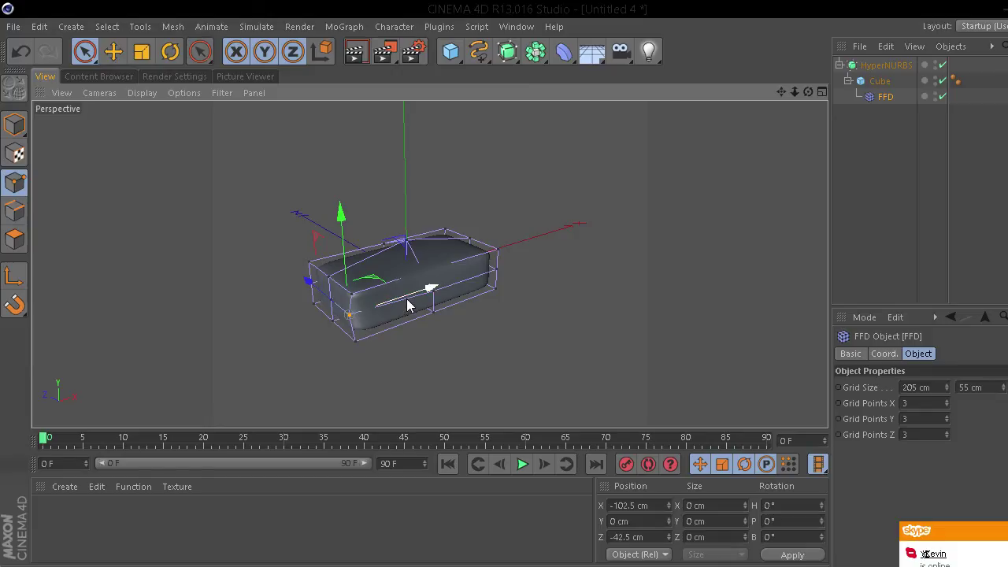
left_click_drag(409, 305, 389, 306)
- Move the mid-height front corner and centre points at the FFD cage's positive X end inward to X 82.5 cm
left_click_drag(425, 263, 725, 373, "alt")
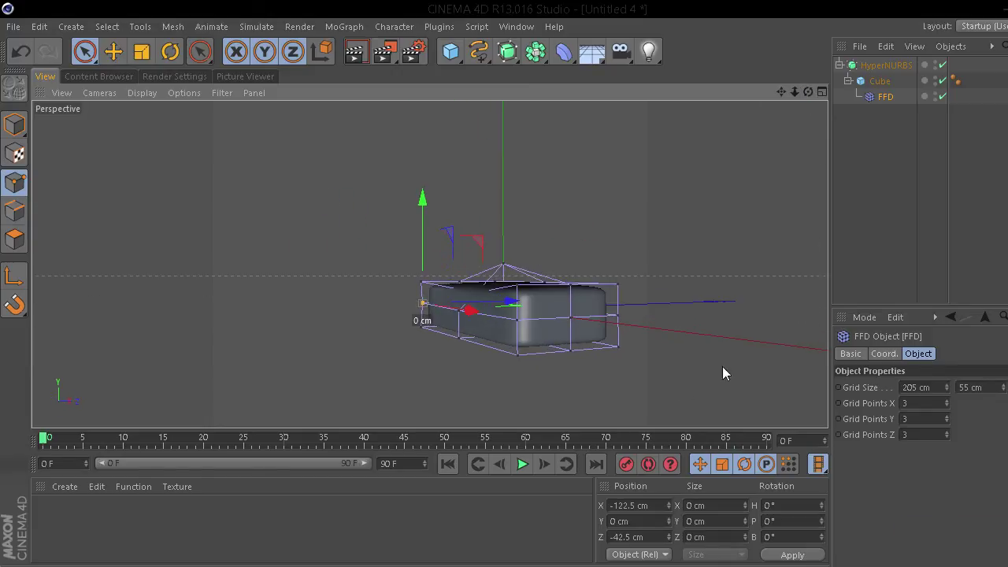
left_click(570, 319)
left_click(517, 319, "shift")
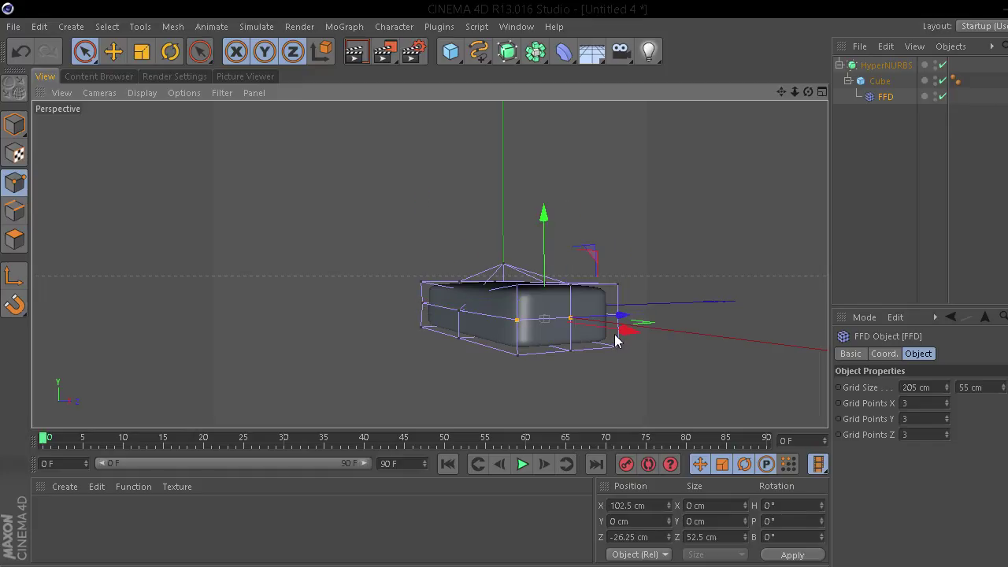
left_click_drag(625, 333, 599, 332)
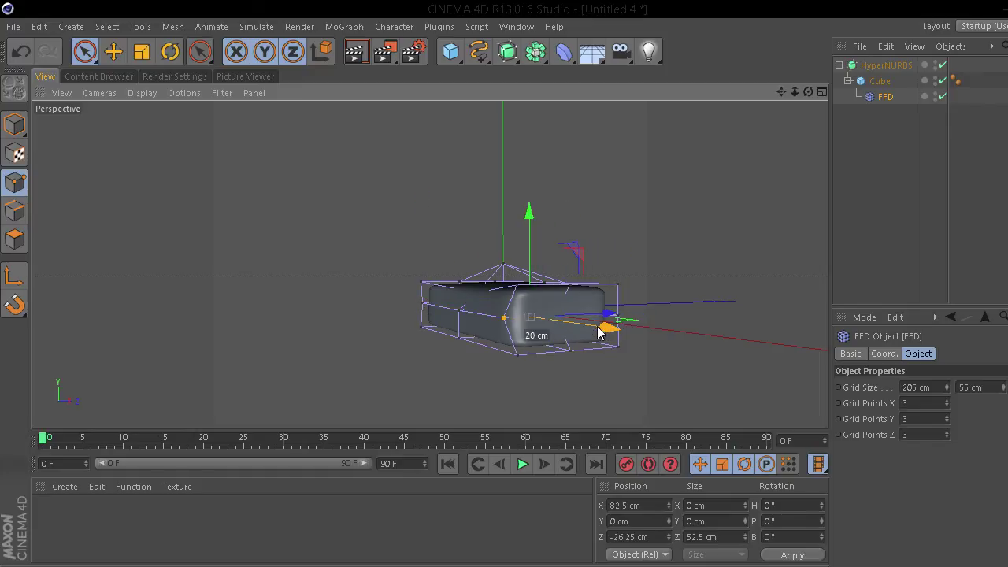
left_click(711, 315)
- Pull the mid-height centre point at the FFD cage's negative X end outward to X -122.5 cm
left_click_drag(808, 91, 780, 94)
left_click_drag(429, 264, 632, 197)
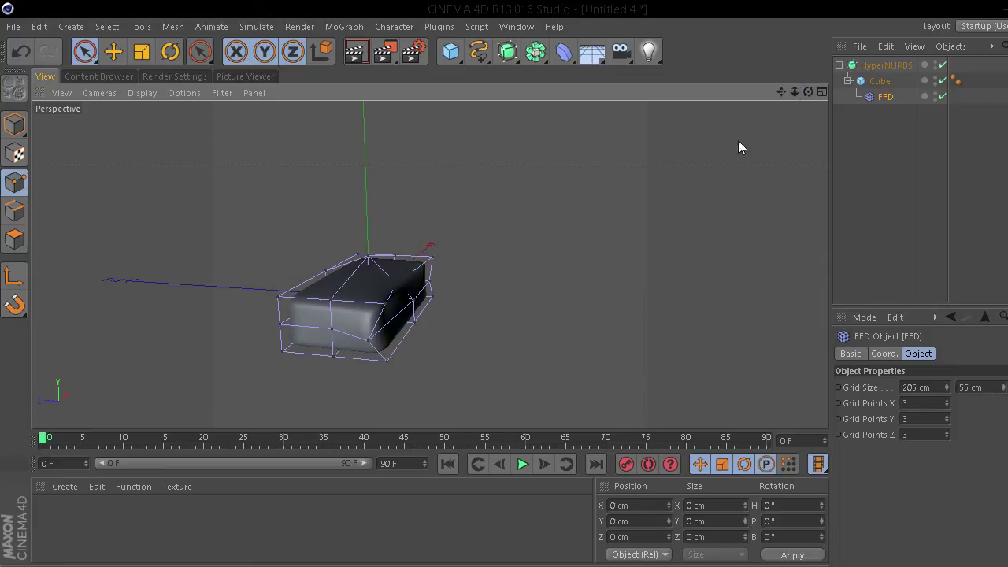
left_click(333, 328)
mouse_move(353, 318)
left_mouse_down()
mouse_move(365, 298)
mouse_move(344, 322)
left_mouse_up()
left_click(691, 300)
left_click_drag(812, 96, 811, 102)
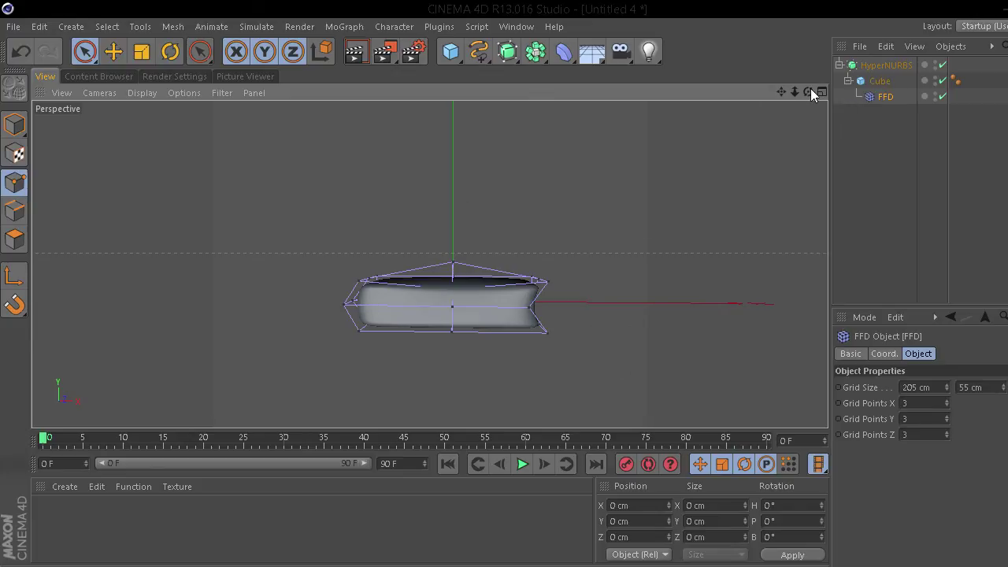
left_click_drag(807, 92, 805, 166)
- Duplicate the HyperNURBS brick and move the copy along positive X until it sits beside the original
left_click(879, 64)
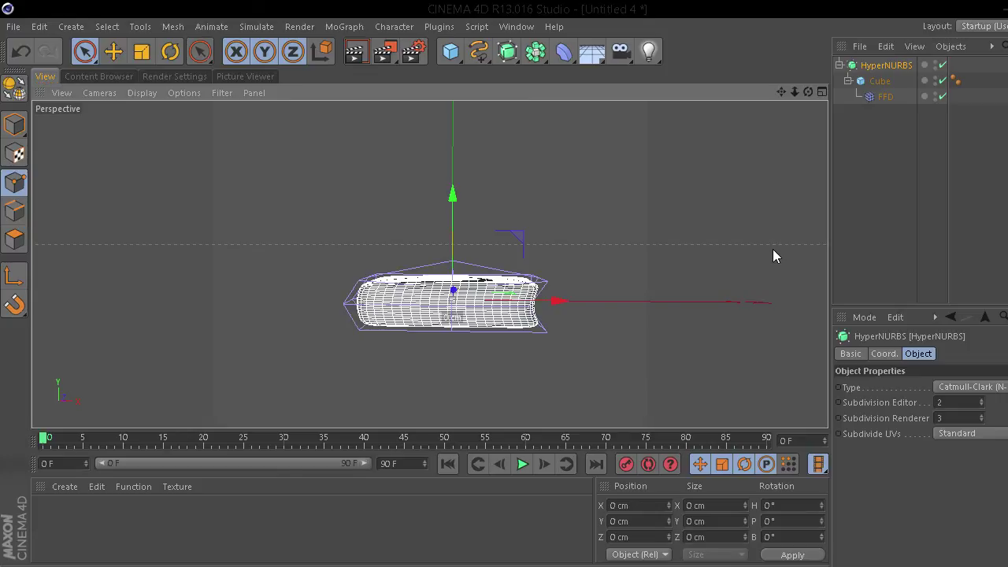
key("ctrl+v")
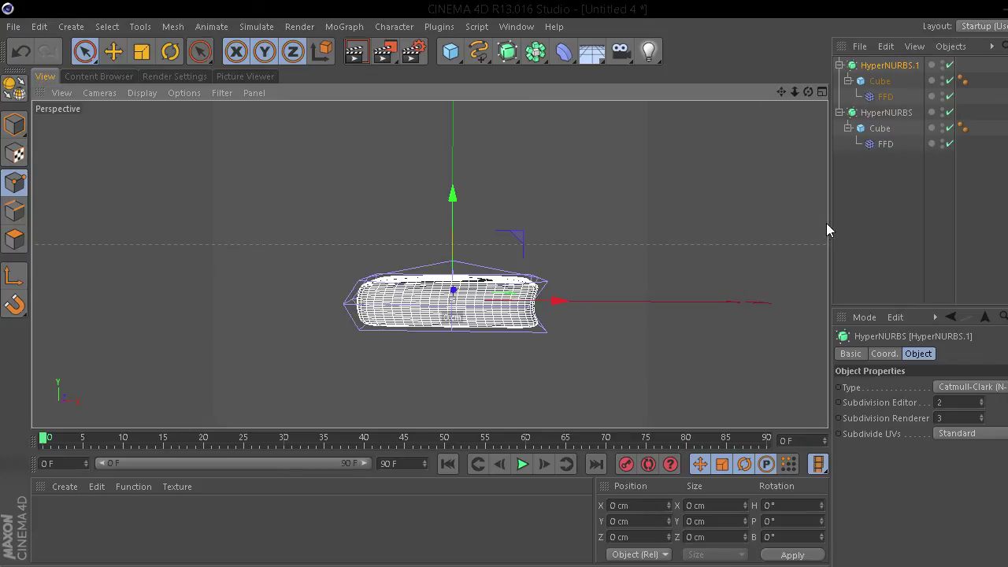
left_click(886, 95)
left_click(890, 64)
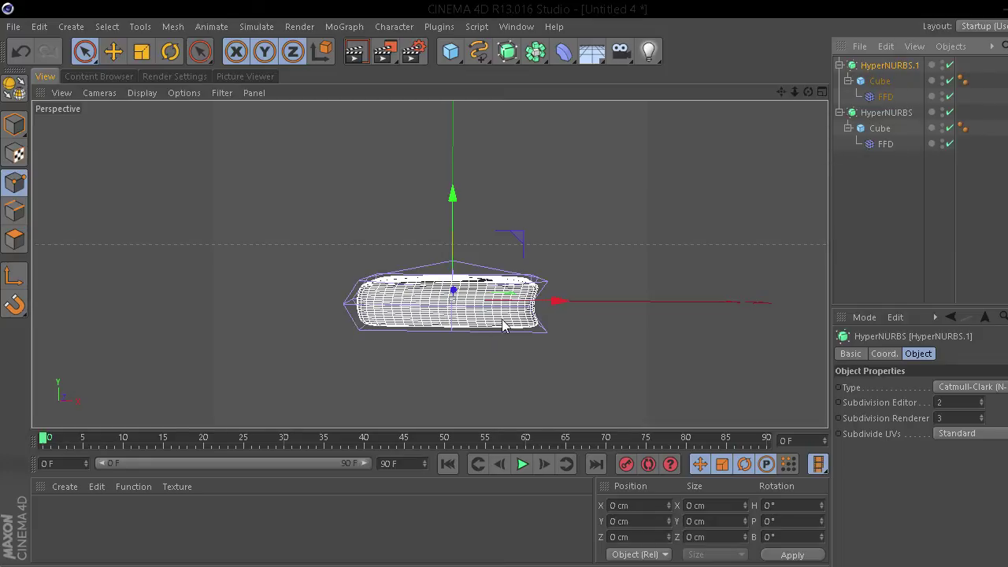
left_click_drag(535, 304, 723, 304)
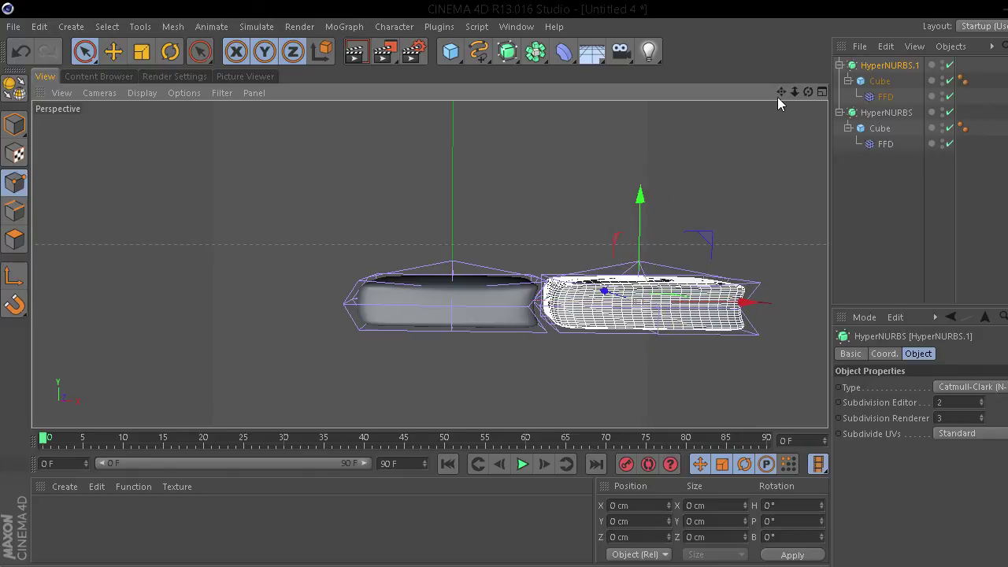
left_click_drag(780, 92, 648, 76)
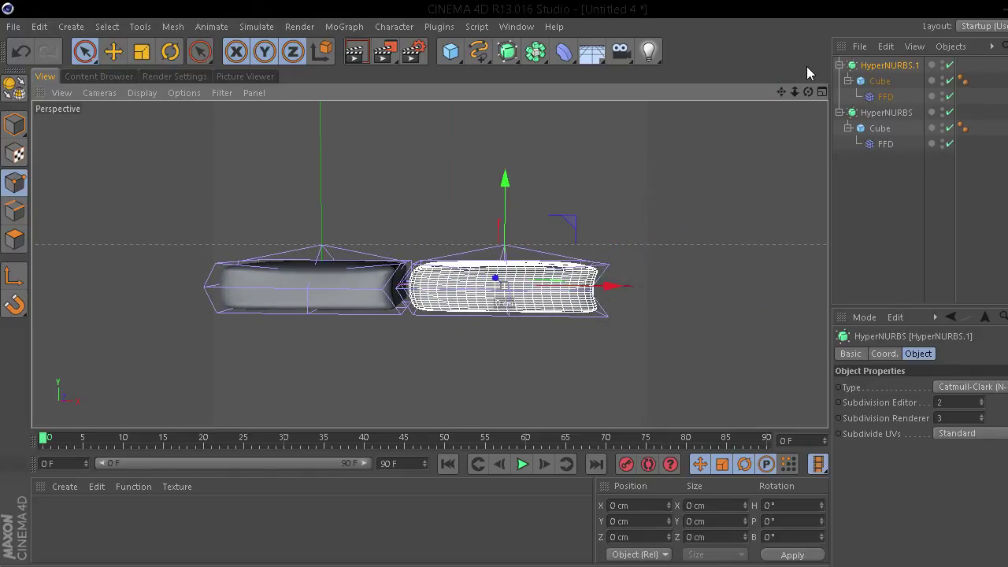
- Select the copied brick's FFD deformer and hide the original brick's FFD cage in the editor
left_click(880, 82)
left_click(883, 97)
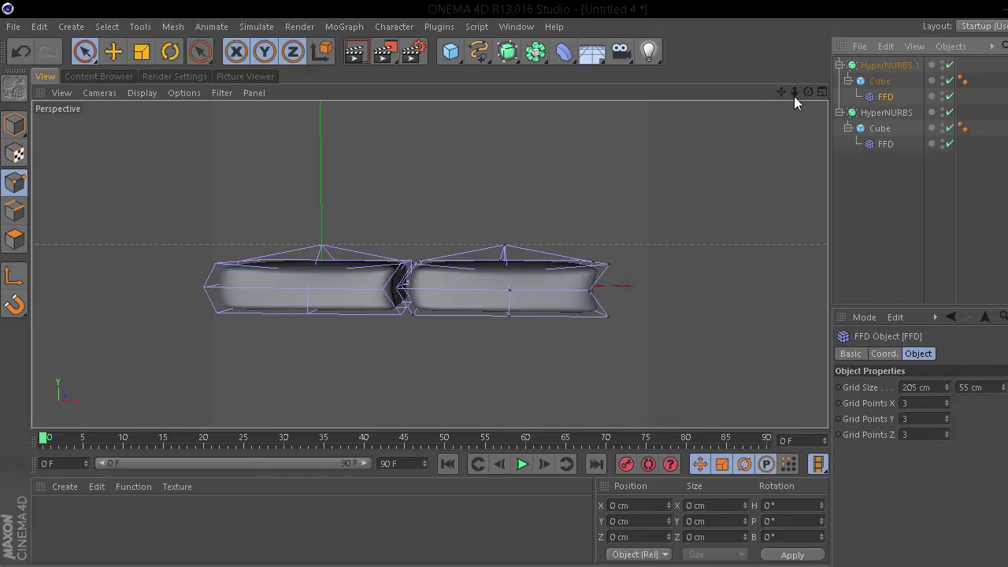
left_click_drag(808, 92, 763, 116)
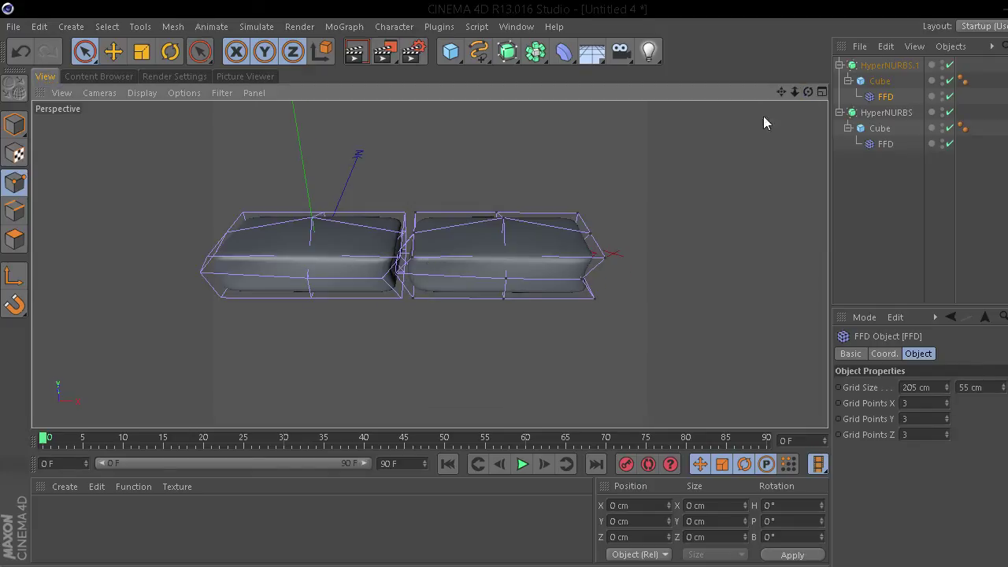
left_click(949, 144)
- Move the copy's mid-height centre and front corner cage points at the negative X end to X -112.5 cm, Y 20 cm
left_click(397, 253)
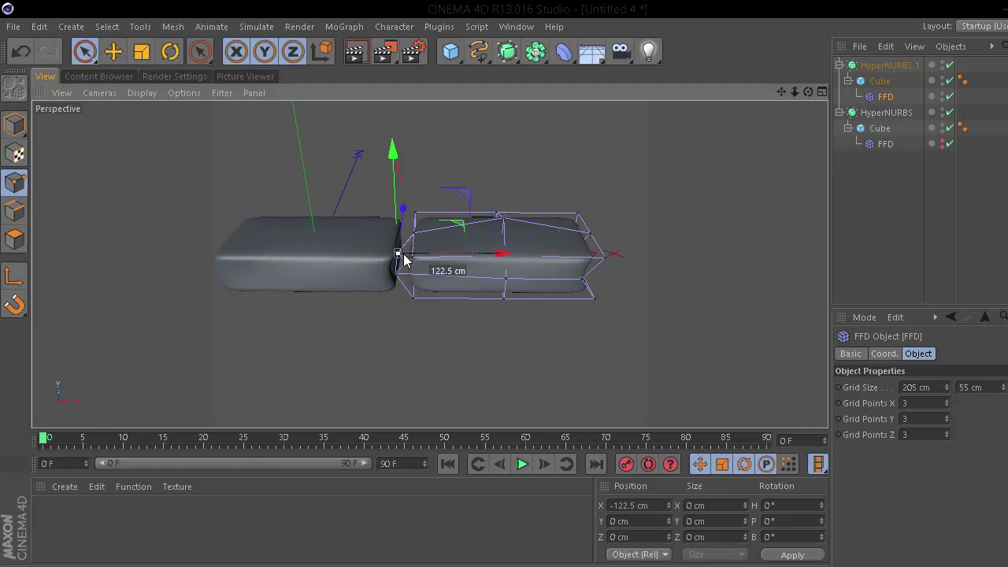
left_click(396, 272, "shift")
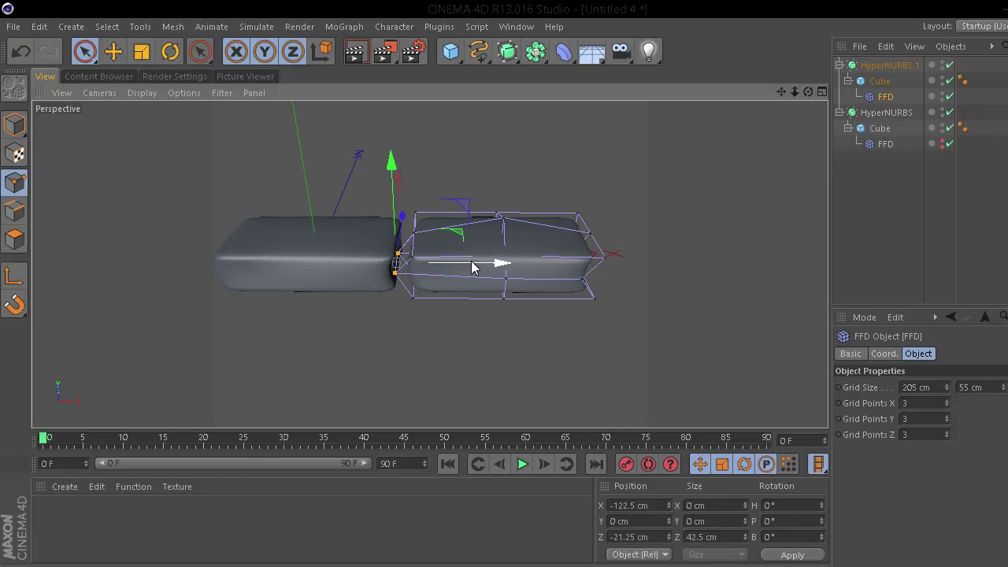
left_click_drag(462, 268, 474, 268)
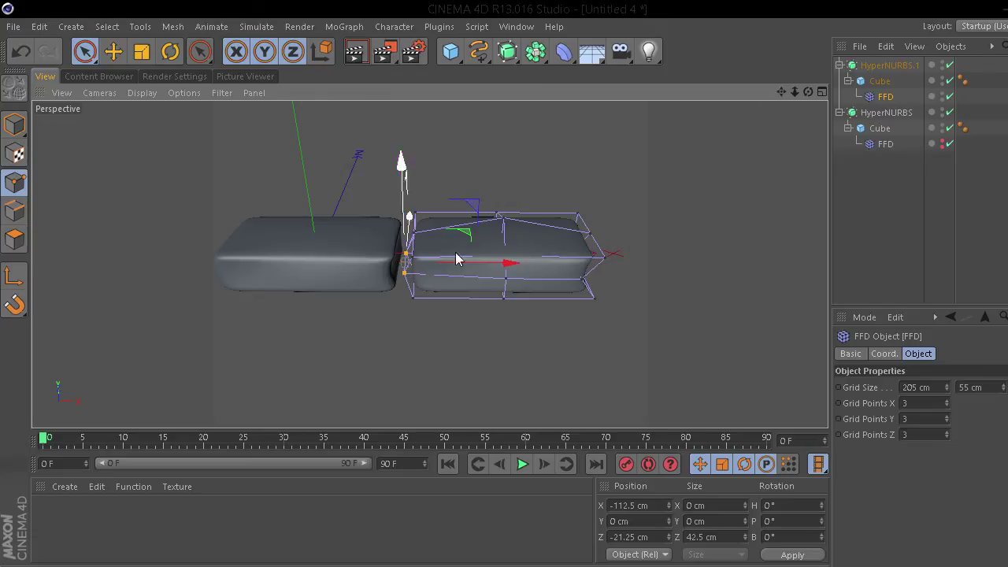
left_click_drag(405, 210, 404, 194)
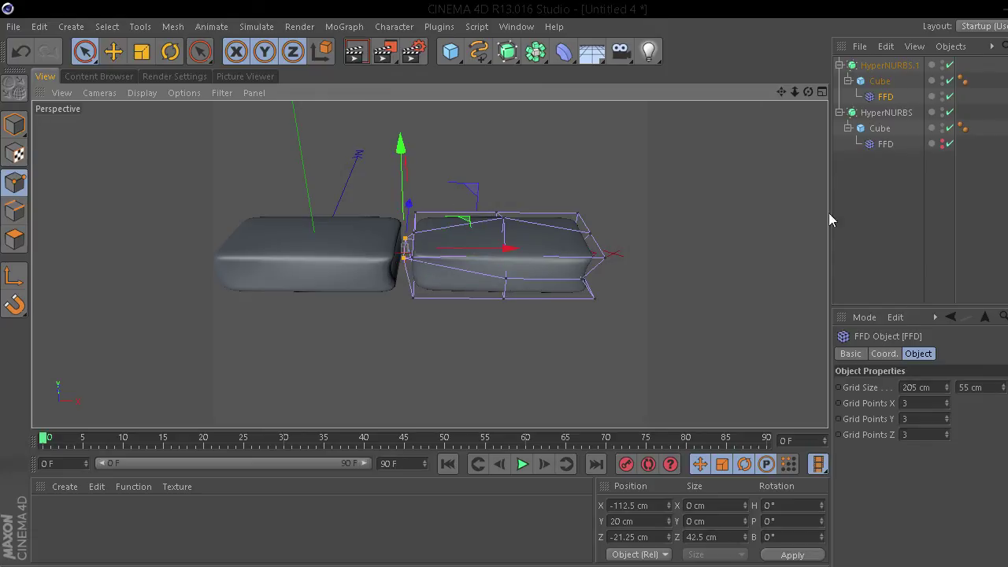
- Lower a bottom corner point at the negative X end of the copy's FFD cage
left_click_drag(808, 92, 808, 110)
left_click_drag(428, 264, 428, 263)
left_click(405, 311)
left_click_drag(408, 219, 410, 257)
left_click(423, 382)
scroll(410, 366, "up", 2)
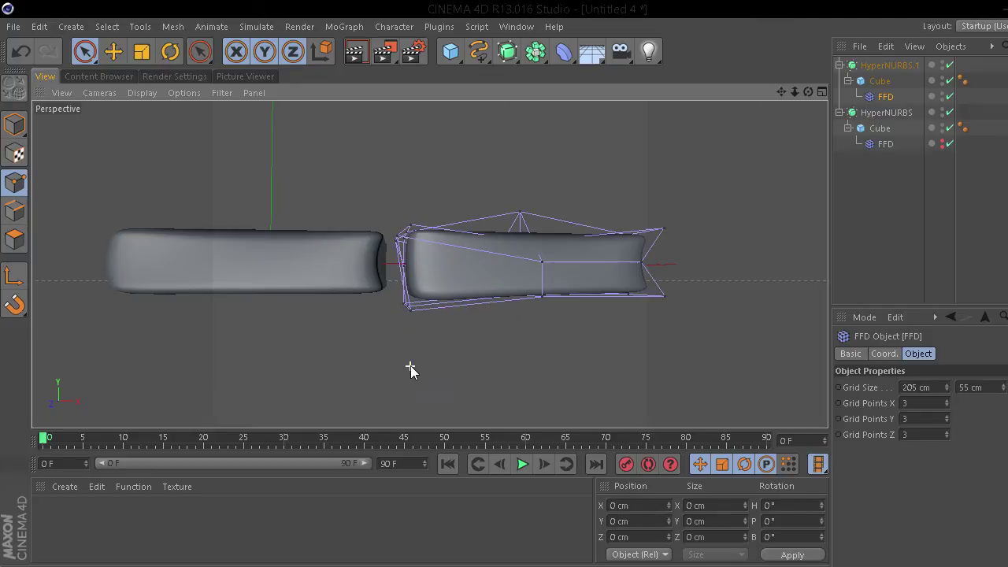
- Nudge the bottom corner point at the copy cage's negative X end inward along X and slightly upward
left_click(403, 310)
left_click_drag(461, 311, 482, 303)
left_click_drag(429, 251, 429, 240)
left_click(682, 175)
- Try pulling the interior centre point of the copy's FFD cage up to a Y position of about 342 cm
left_click_drag(808, 91, 721, 193)
left_click(571, 213)
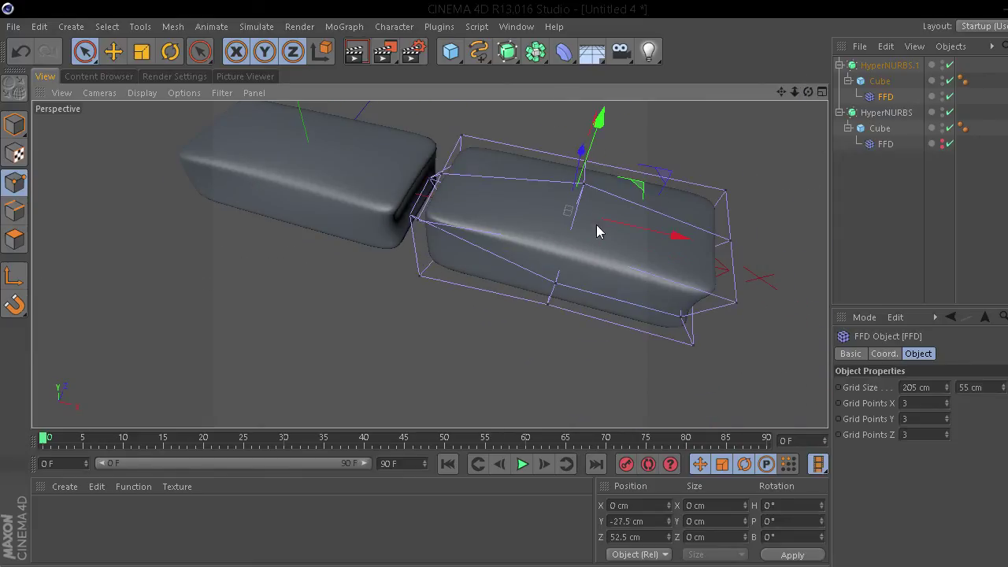
left_click(568, 316)
left_click(573, 217)
left_click(591, 164)
left_click(575, 211)
left_click_drag(808, 91, 758, 153)
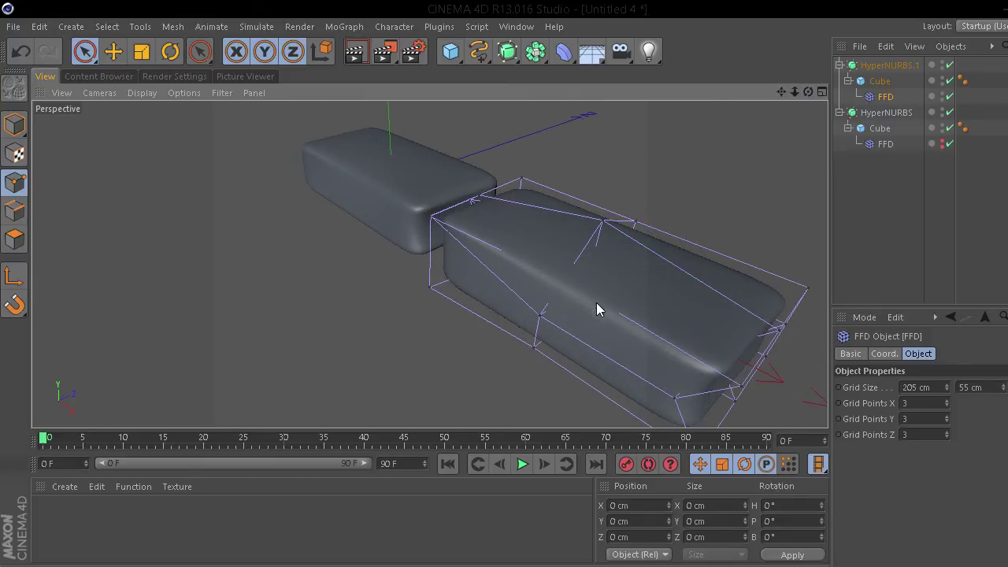
left_click(594, 279)
left_click_drag(600, 243, 635, 99)
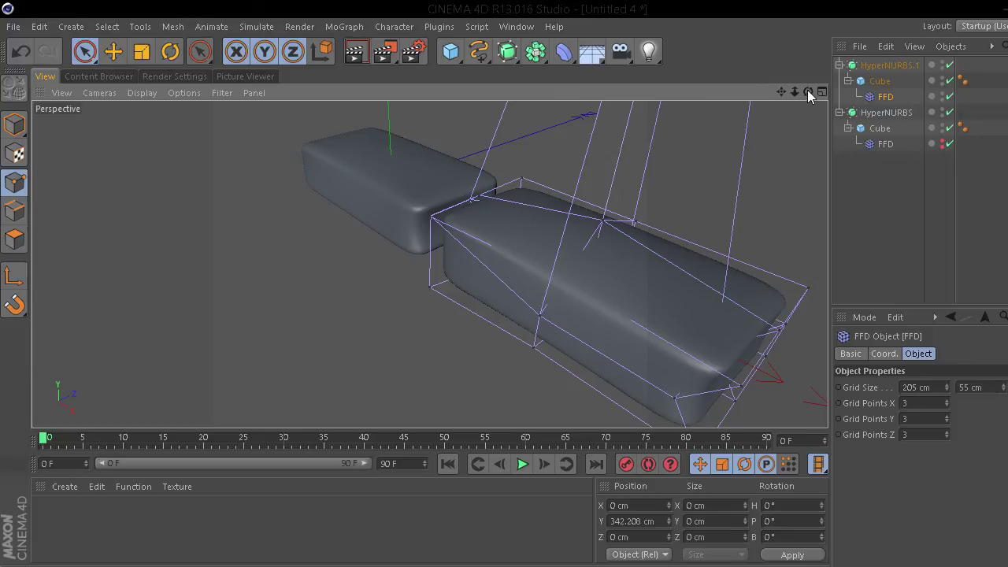
- Bring the raised interior centre point of the copy's FFD cage down to a Y position of about 53.6 cm
left_click_drag(808, 91, 783, 101)
left_click_drag(428, 263, 419, 263)
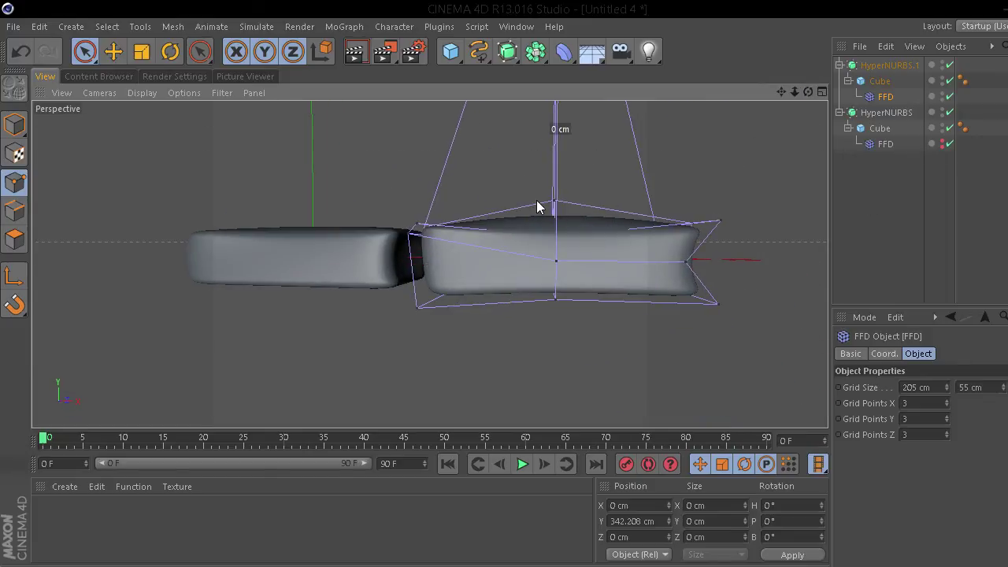
scroll(540, 207, "down", 3)
scroll(560, 217, "down", 5)
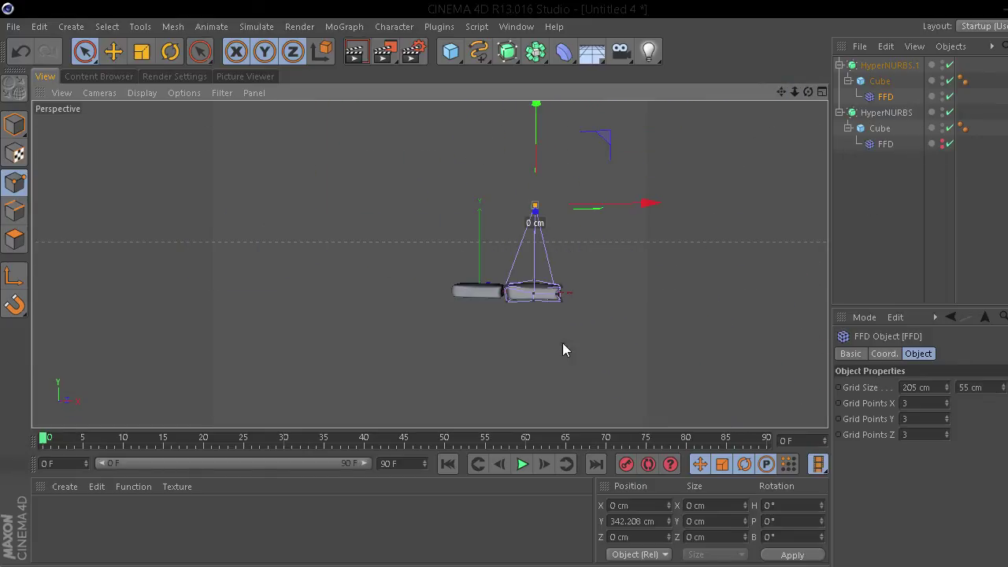
scroll(549, 339, "up", 5)
left_click_drag(782, 93, 430, 263)
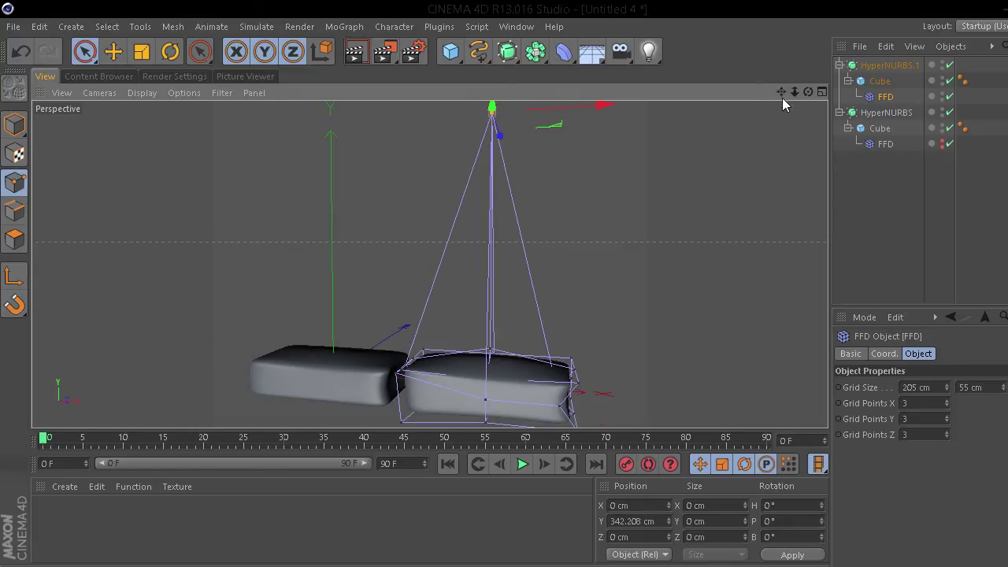
left_click_drag(490, 112, 489, 315)
left_click_drag(785, 93, 749, 131)
left_click_drag(556, 136, 556, 154)
- Render the view to check both bricks and make the original brick's FFD cage visible in the editor again
key("ctrl+r")
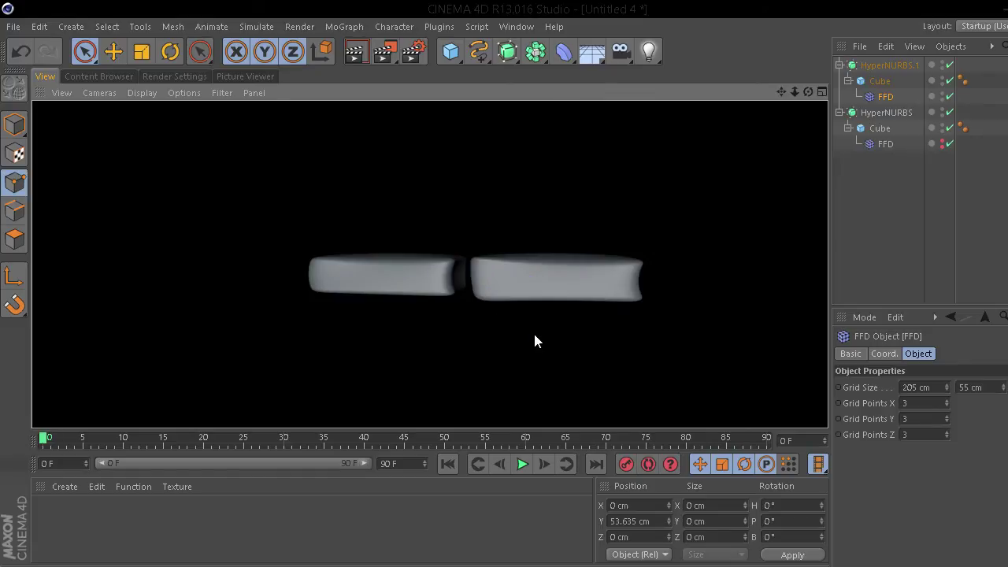
left_click(867, 205)
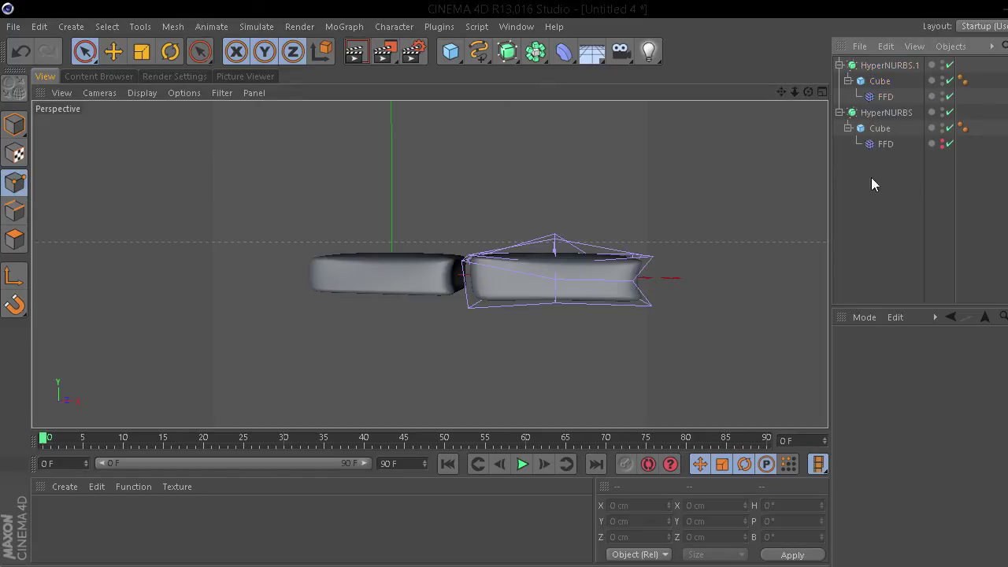
left_click(942, 143)
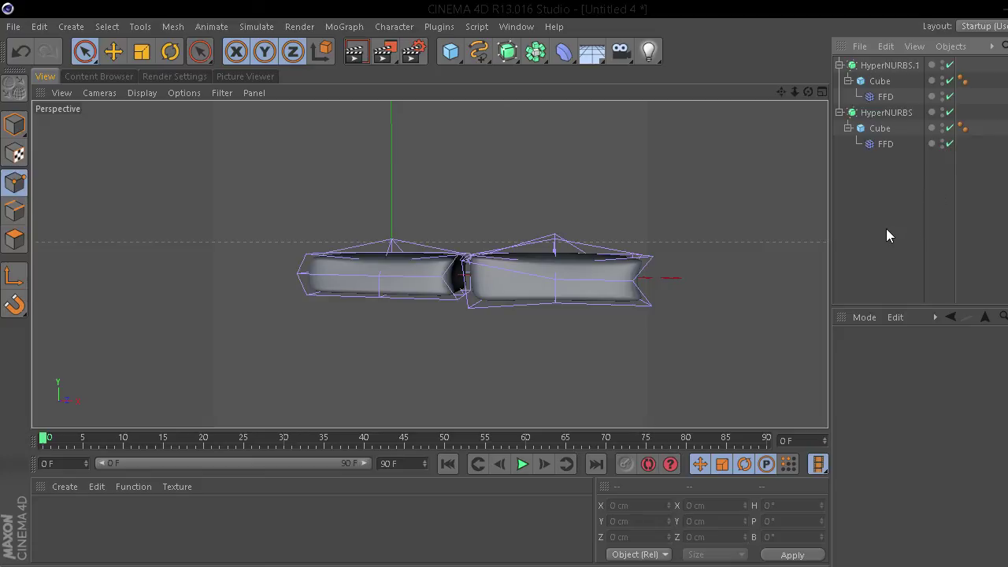
left_click(943, 145)
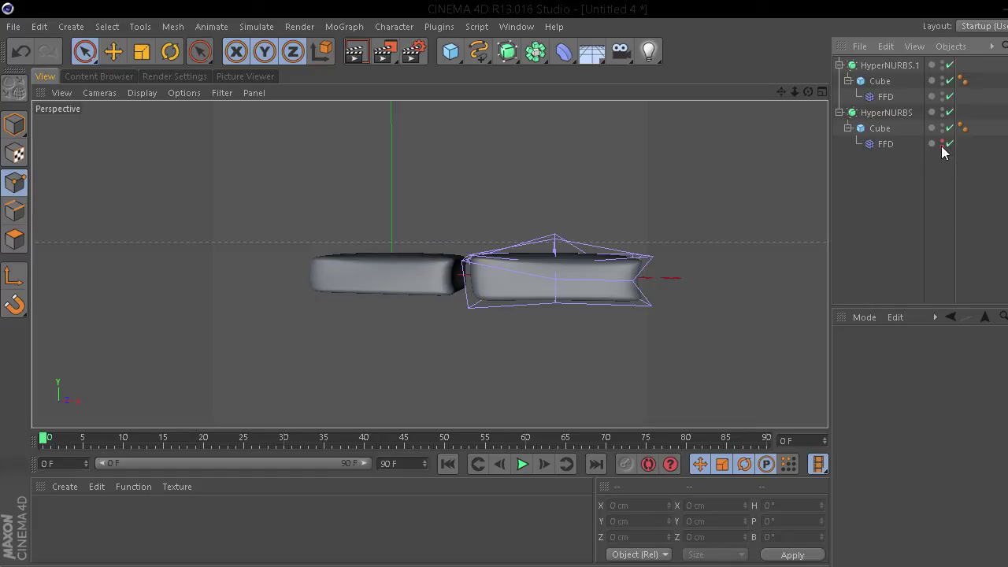
left_click(943, 144)
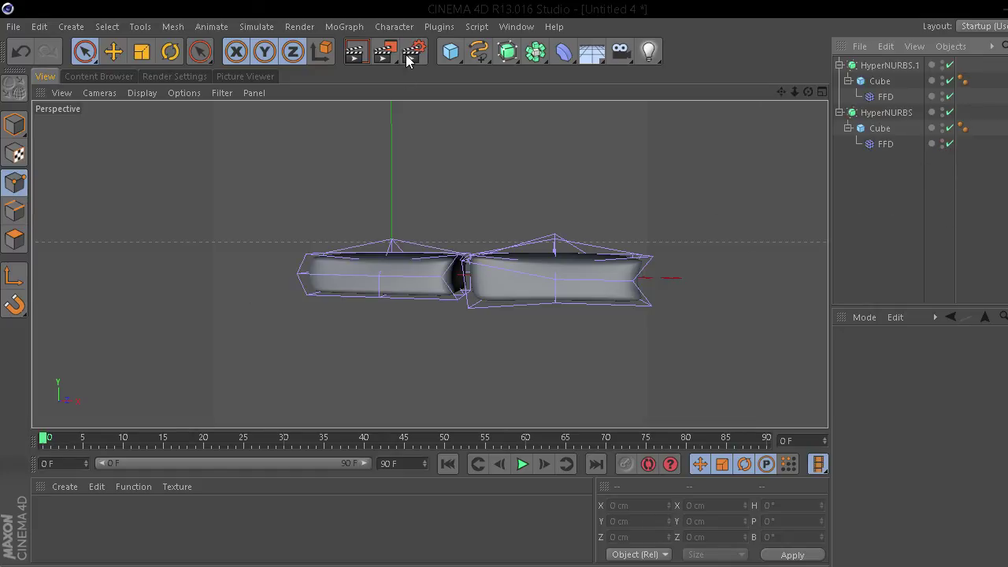
left_click(347, 57)
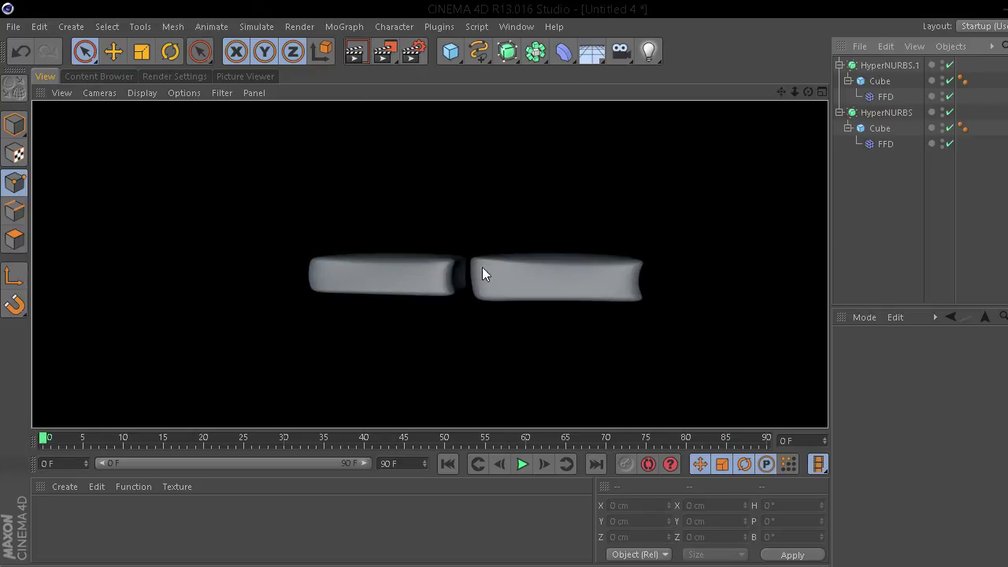
left_click(909, 208)
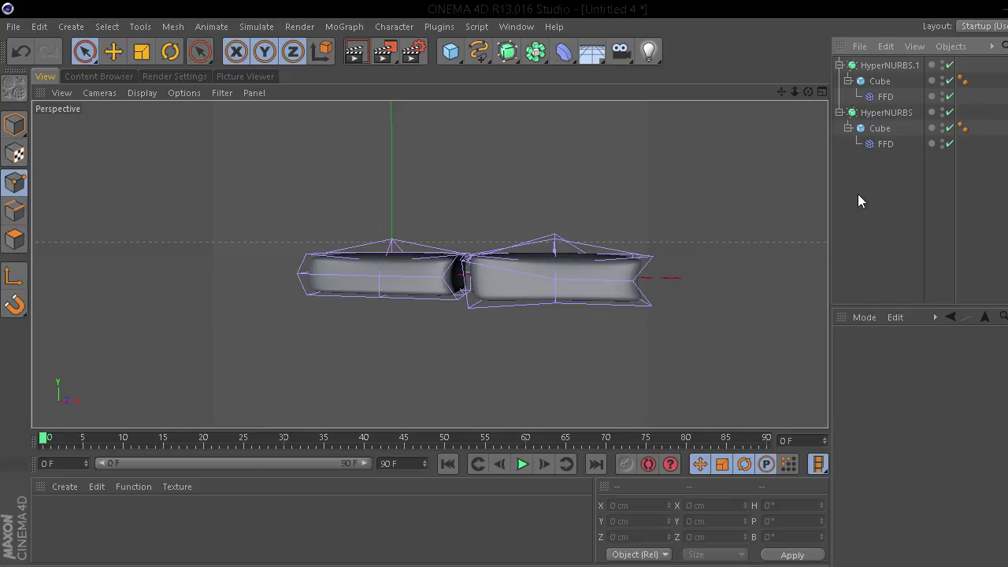
- Collapse both HyperNURBS hierarchies and add a MoGraph Cloner object
left_click(839, 111)
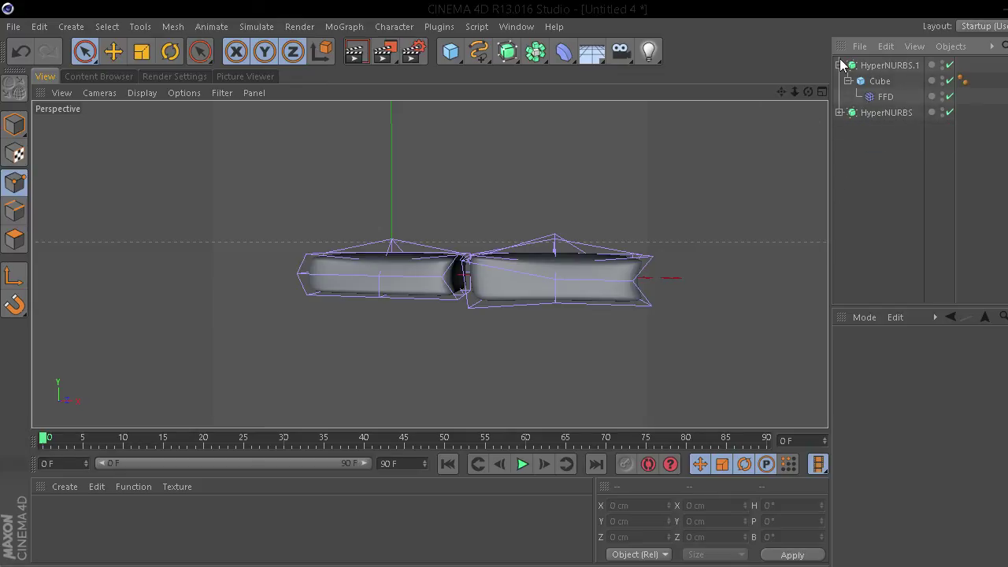
left_click(840, 65)
left_click(331, 27)
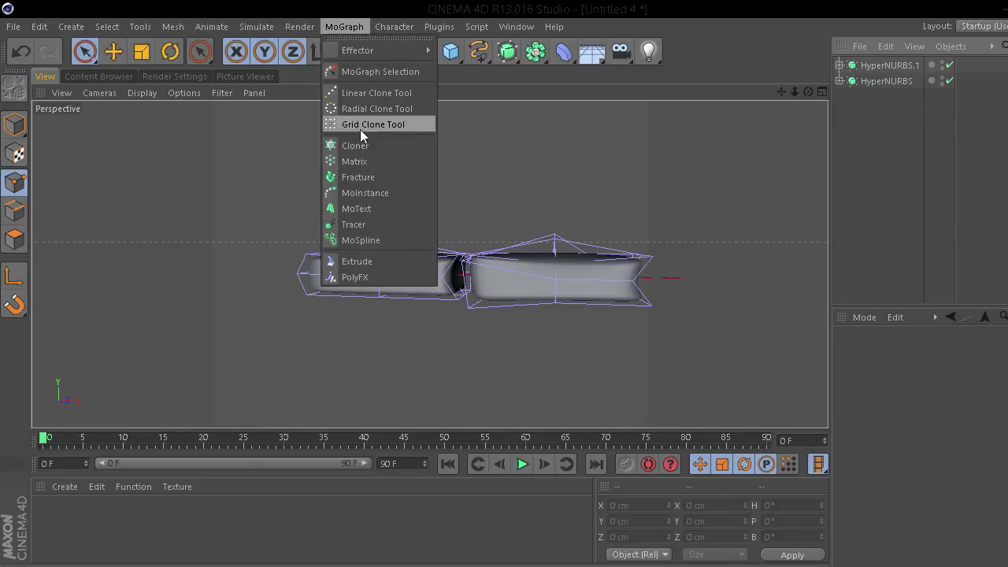
left_click(355, 146)
left_click(326, 30)
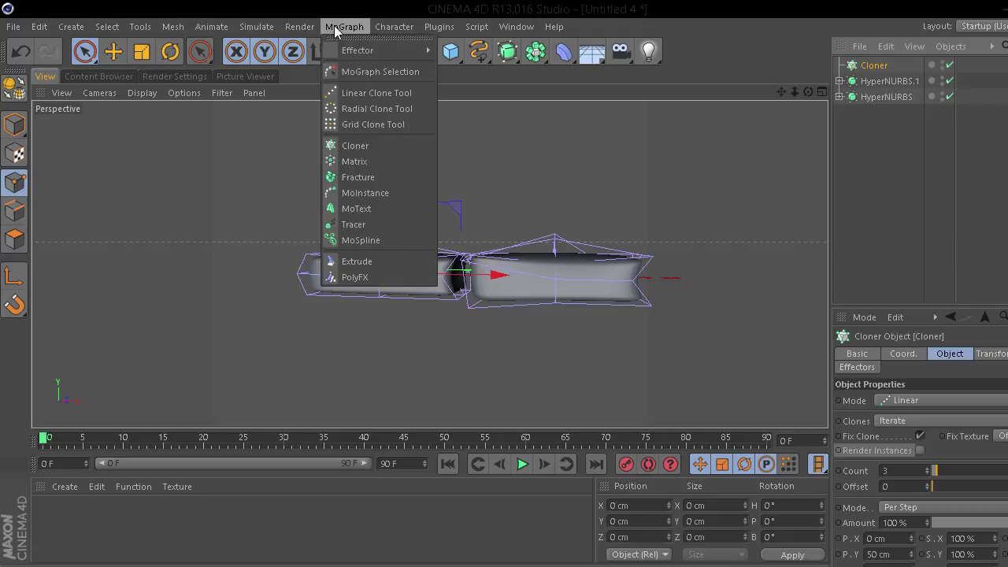
- Place both HyperNURBS bricks inside the Cloner as children and select the Cloner
left_click(871, 142)
left_click_drag(872, 140, 864, 80)
left_click_drag(894, 168, 864, 87)
left_click(880, 148)
left_click_drag(889, 166, 874, 66)
left_click(874, 146)
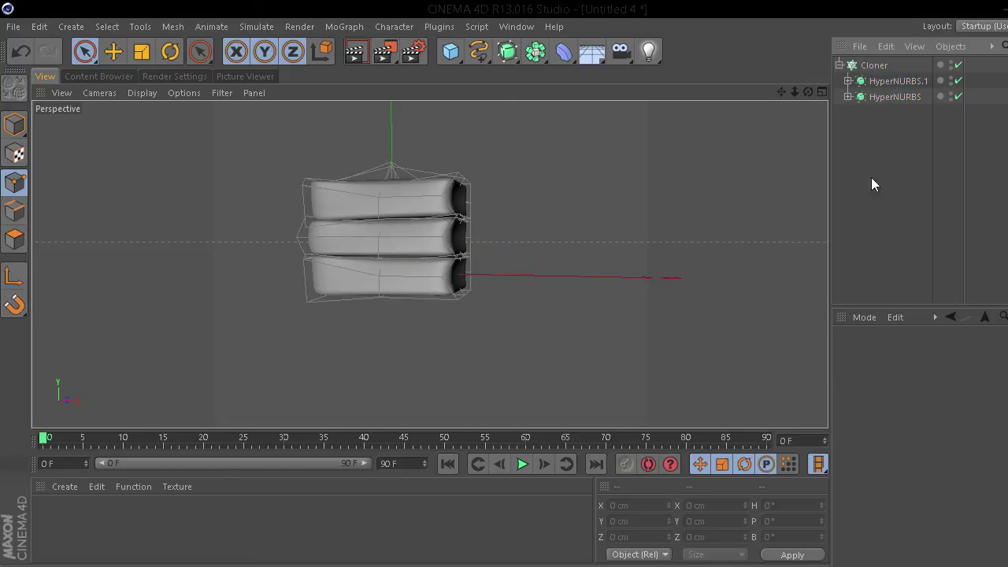
left_click(875, 66)
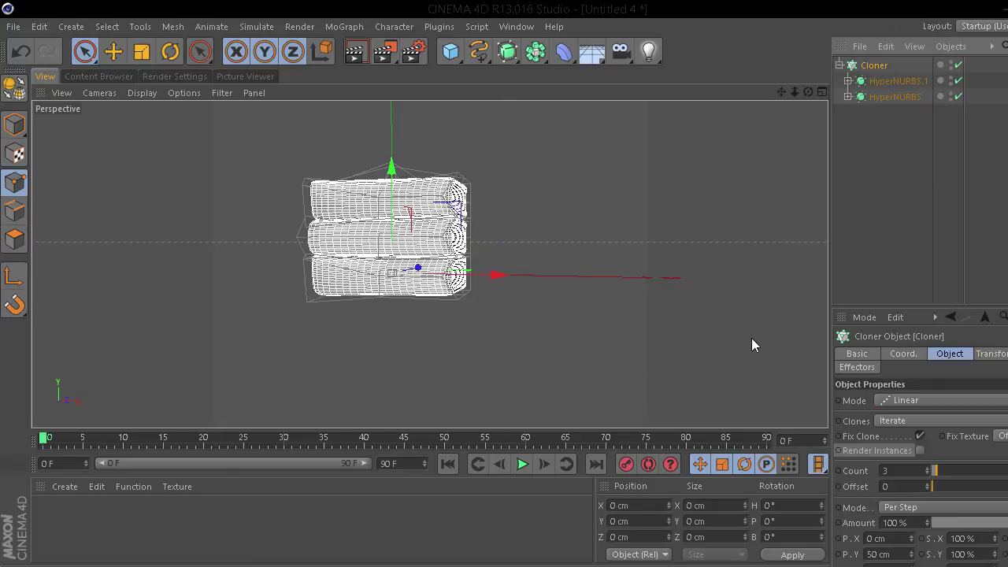
- Set the Cloner's mode to Grid Array and its Z count to 1, giving a 3 × 3 × 1 grid
left_click(911, 399)
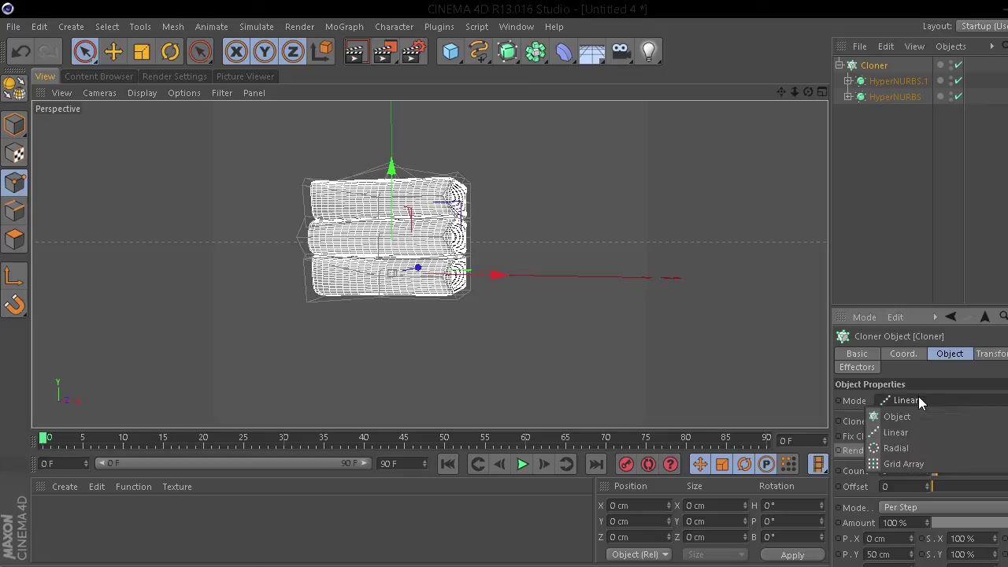
left_click(923, 464)
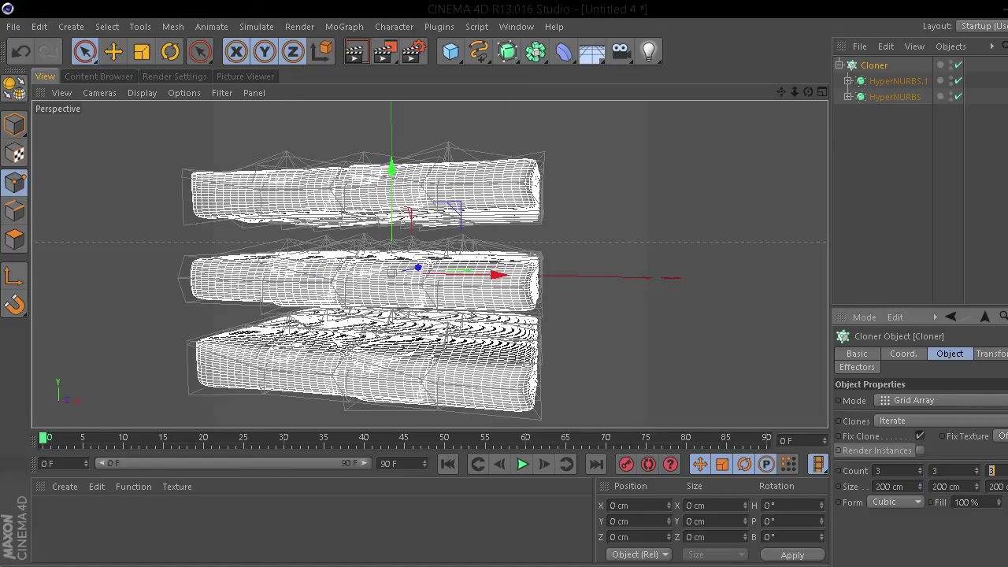
key("Return")
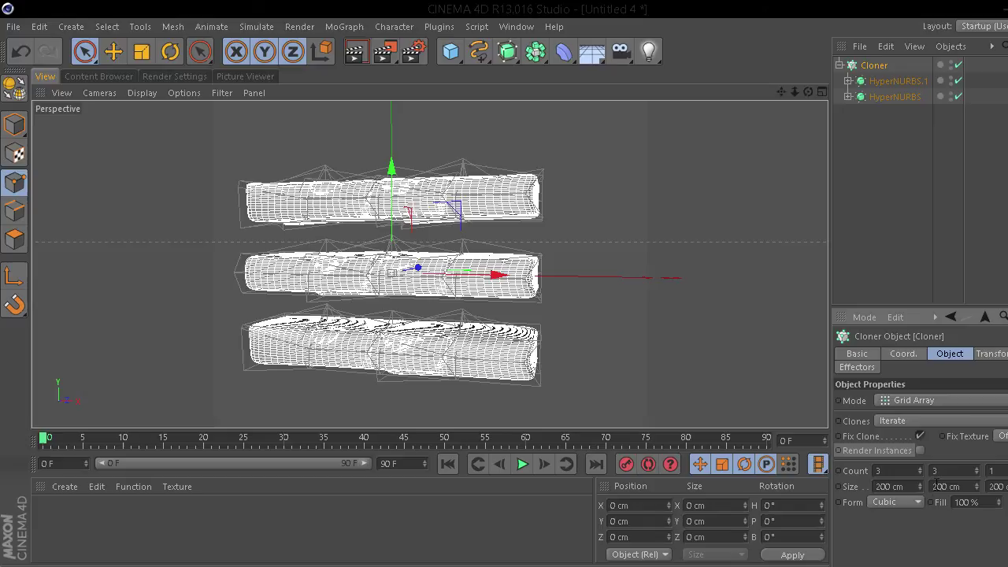
- Widen the clone grid to about 412 cm in X and reduce its Y size until the brick rows sit close together
middle_click(594, 281)
middle_click(642, 360)
scroll(473, 323, "up", 3)
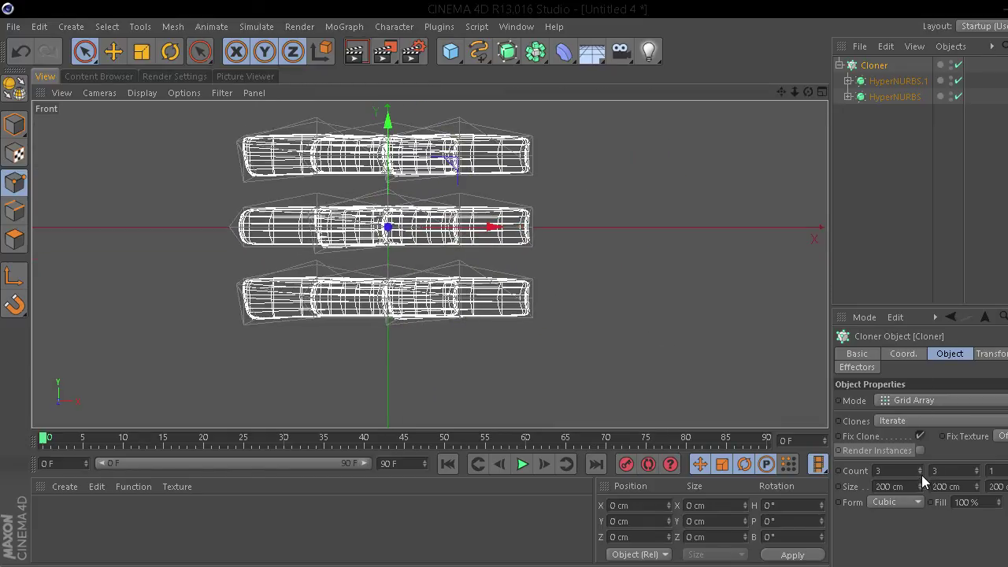
left_click_drag(920, 486, 945, 486)
scroll(509, 162, "up", 5)
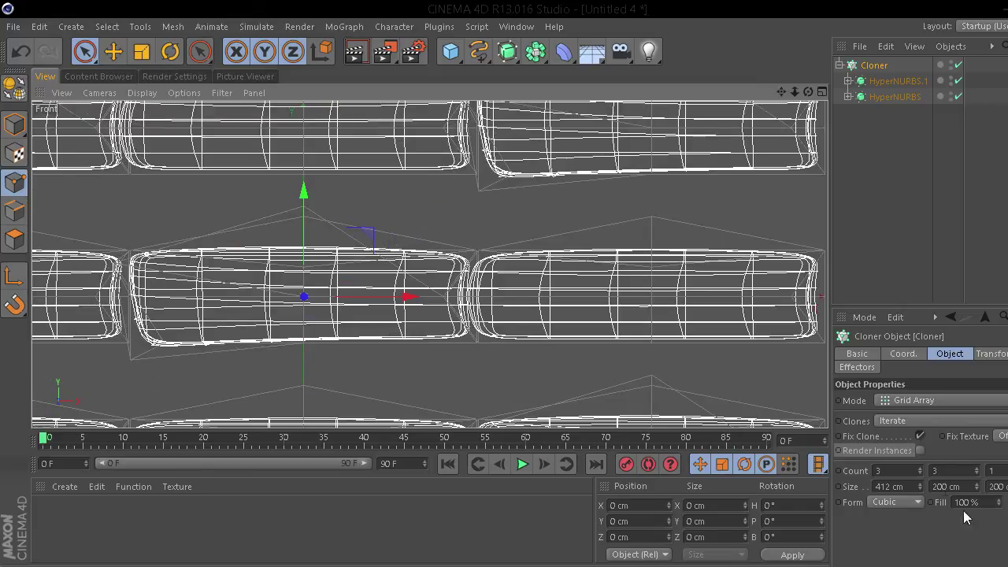
mouse_move(918, 485)
left_mouse_down()
mouse_move(979, 493)
mouse_move(979, 518)
left_mouse_up()
middle_click(558, 261)
middle_click(315, 176)
left_click(928, 250)
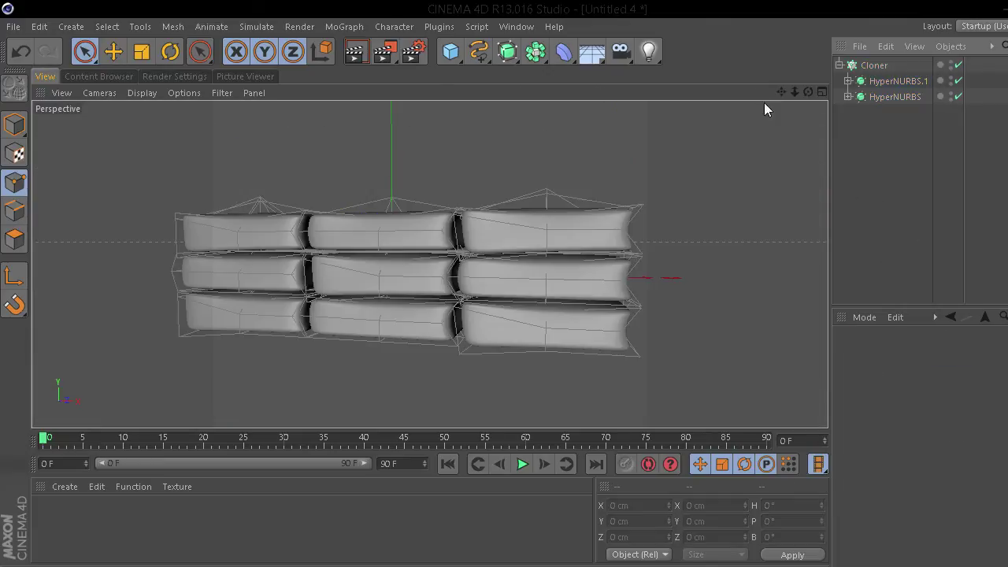
- Add a cube inside the brick wall and resize it to about 589 cm in X and 86 cm in Z
left_click_drag(808, 92, 634, 102)
left_click_drag(428, 265, 432, 249)
left_click(451, 50)
middle_click(651, 198)
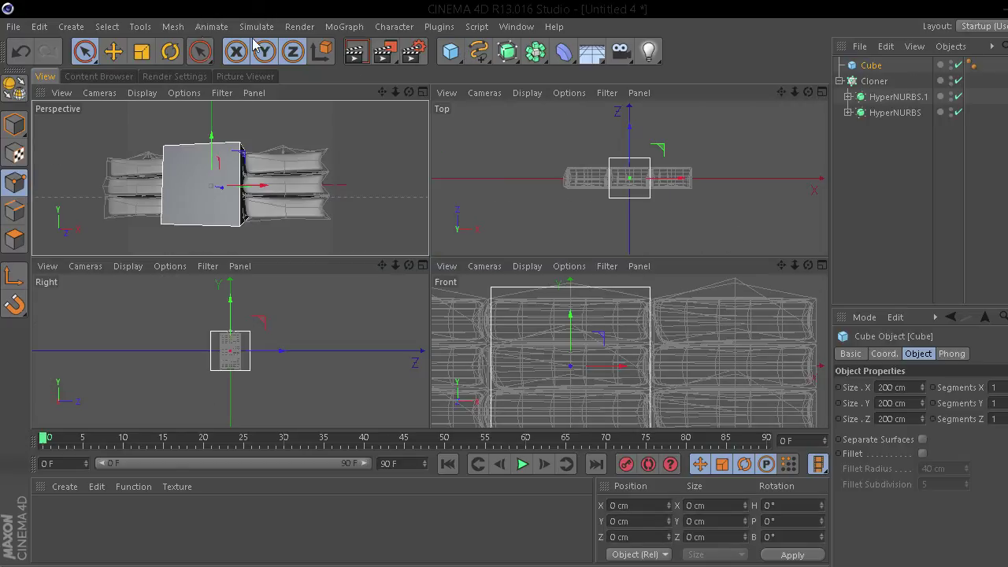
left_click(141, 51)
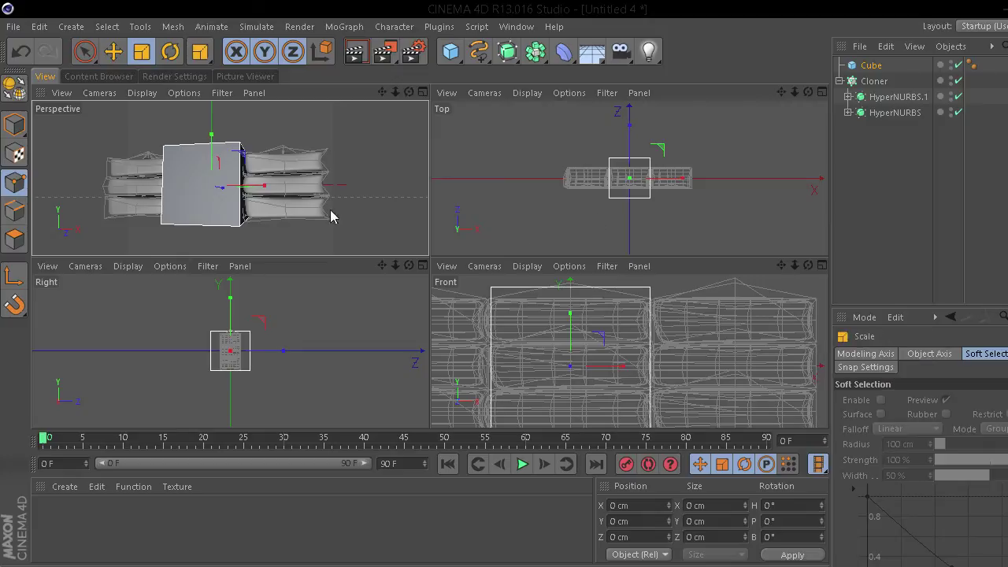
middle_click(652, 202)
scroll(407, 281, "up", 1)
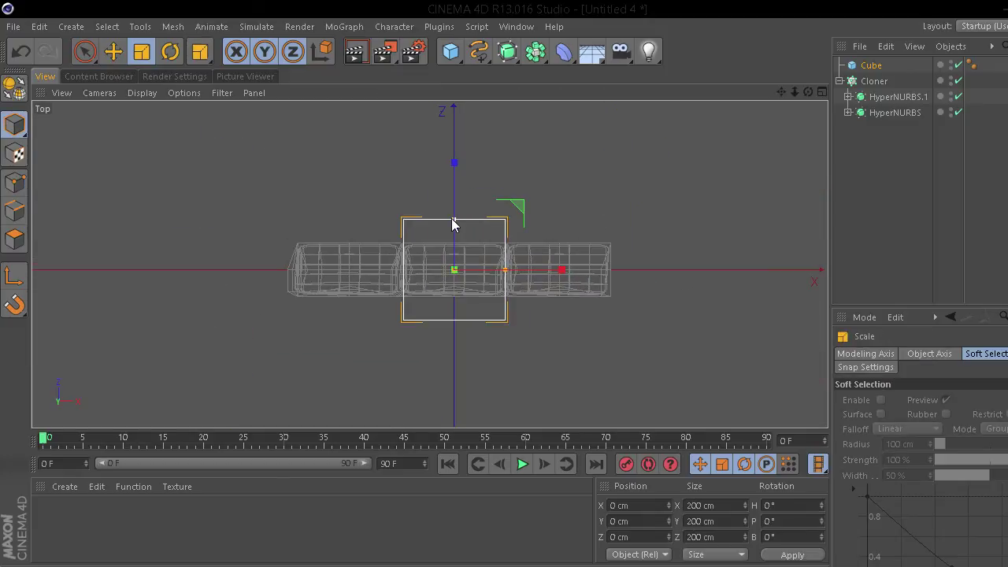
left_click_drag(455, 221, 454, 251)
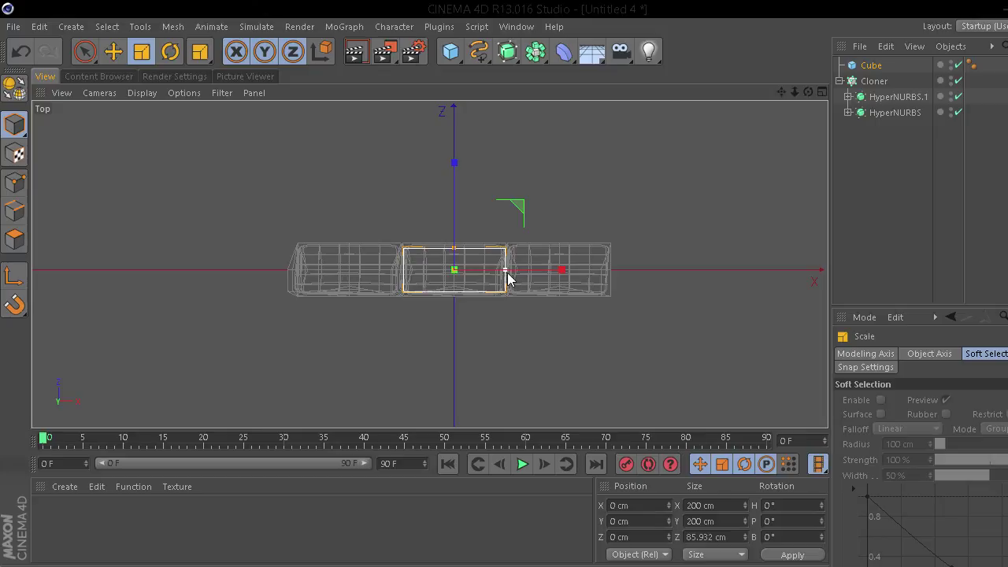
left_click_drag(508, 271, 604, 274)
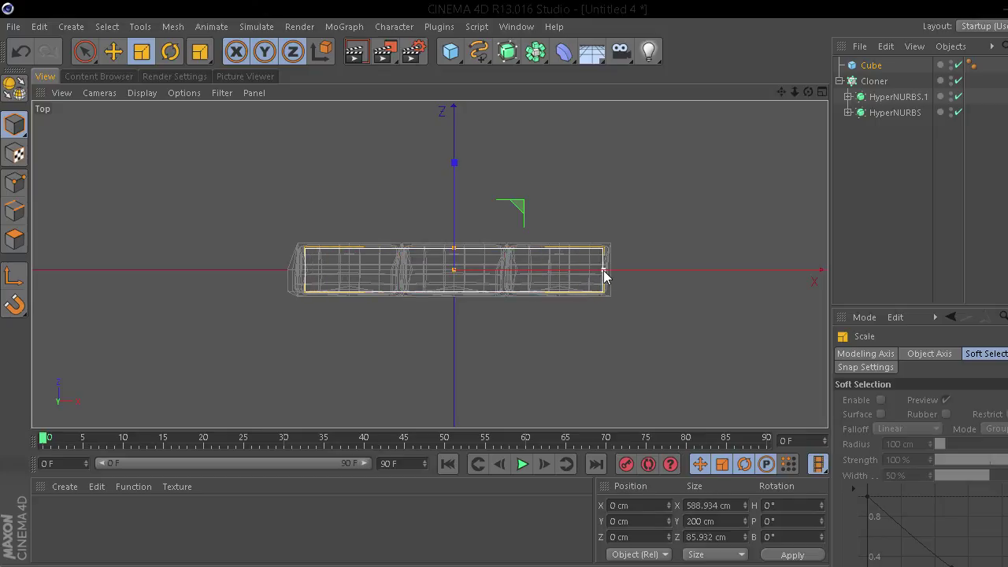
- Reduce the cube's height to about 141 cm so it sits within the outer brick rows, and deselect it
middle_click(443, 315)
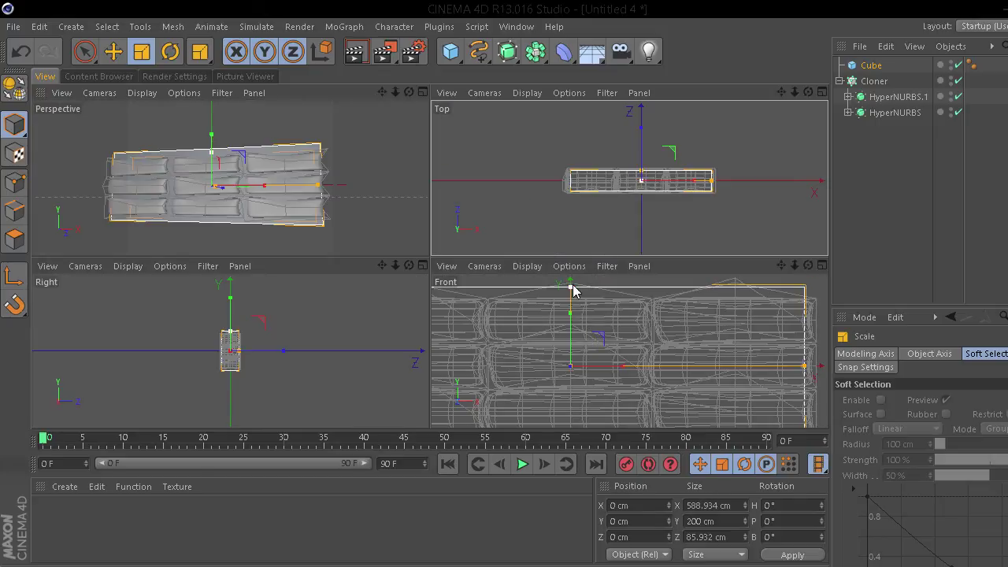
left_click_drag(571, 289, 571, 316)
middle_click(614, 340)
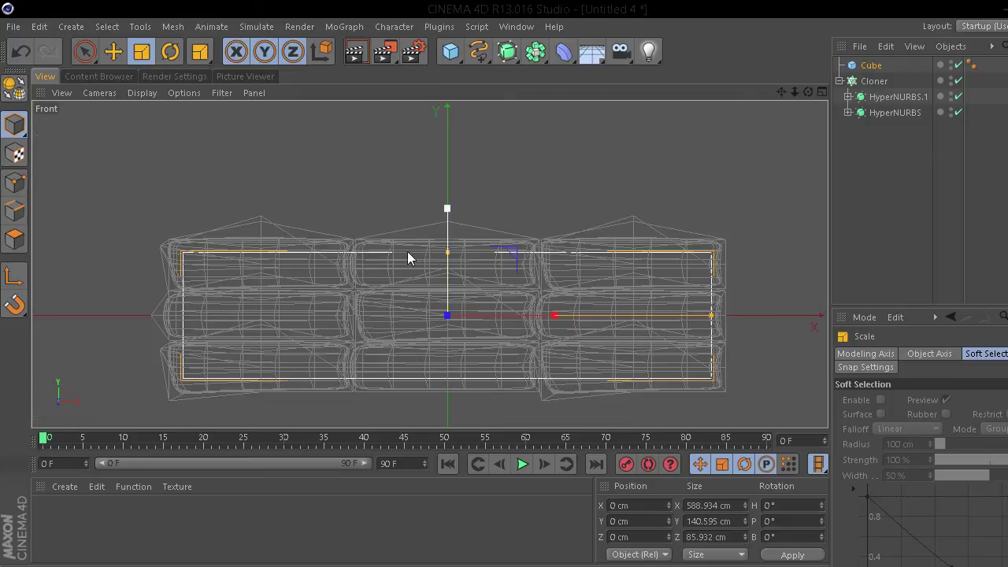
middle_click(431, 262)
middle_click(275, 166)
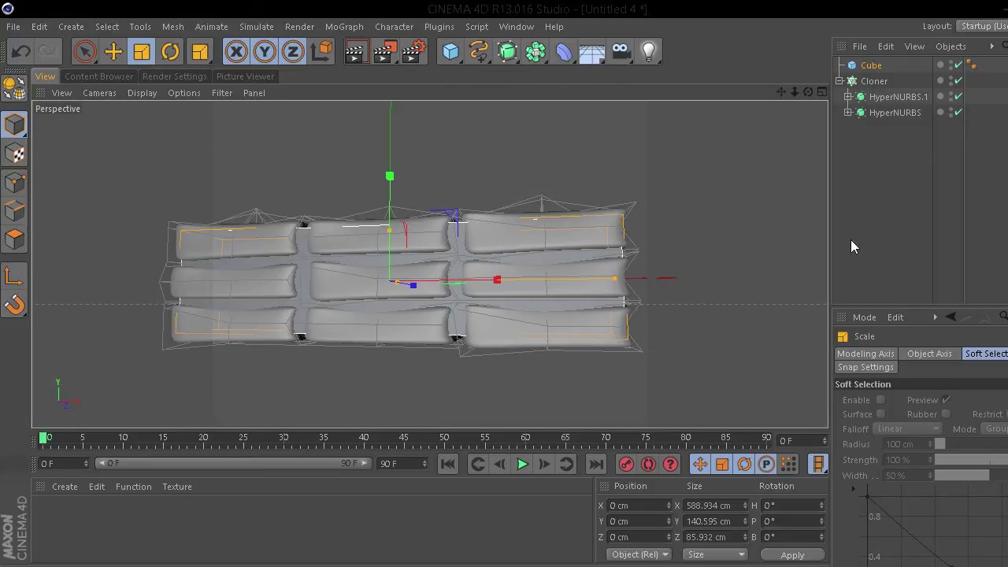
left_click(852, 238)
- Create a red material with colour R 255, G 4, B 25 and apply it to the cube
double_click(74, 535)
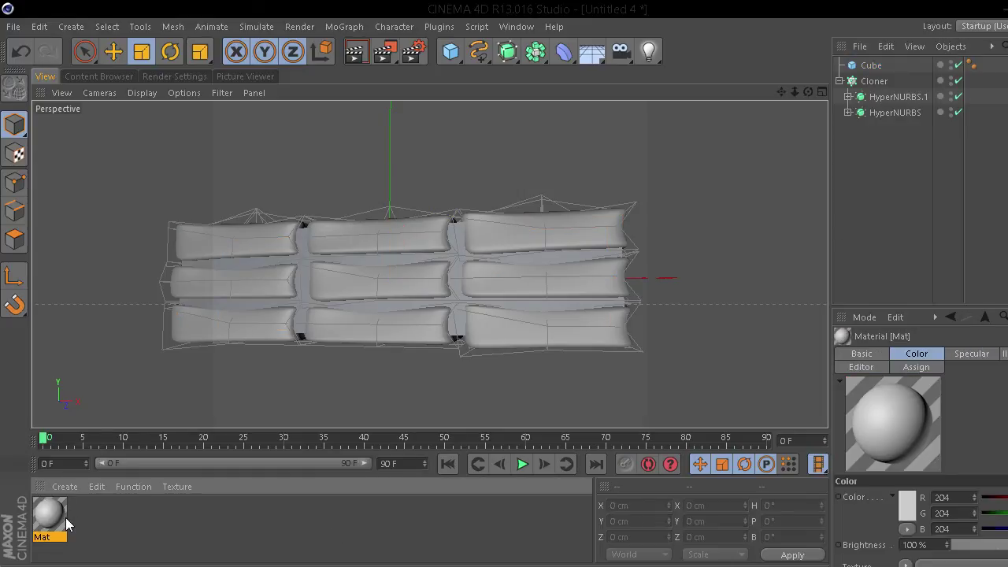
double_click(63, 519)
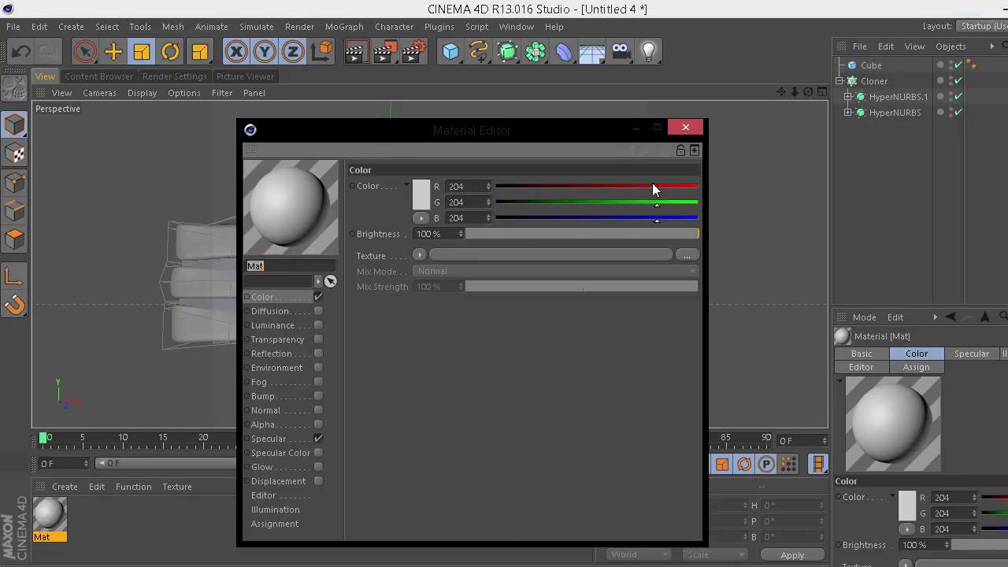
left_click_drag(652, 187, 697, 186)
left_click_drag(657, 202, 499, 202)
left_click_drag(657, 218, 518, 220)
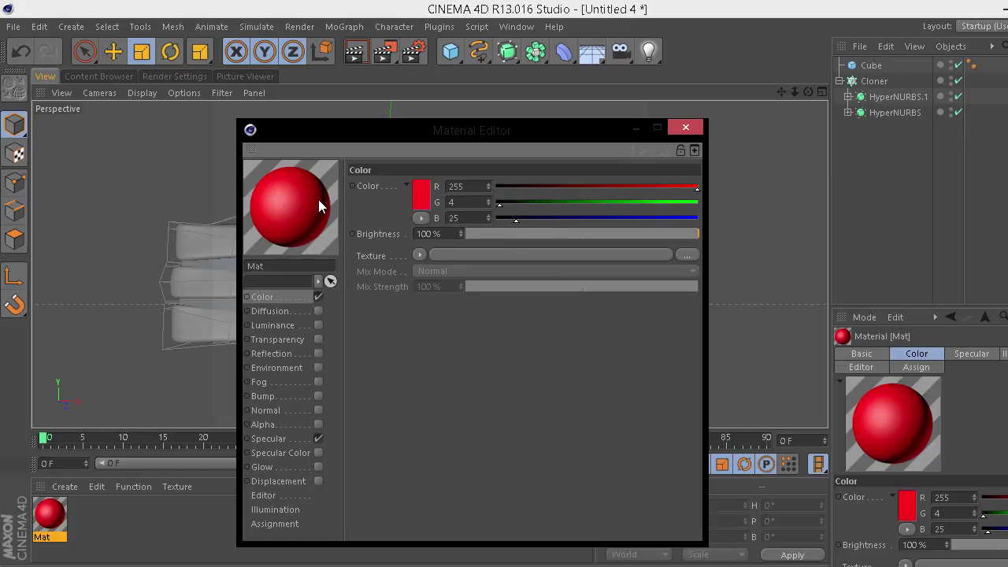
left_click_drag(480, 187, 859, 66)
left_click(698, 127)
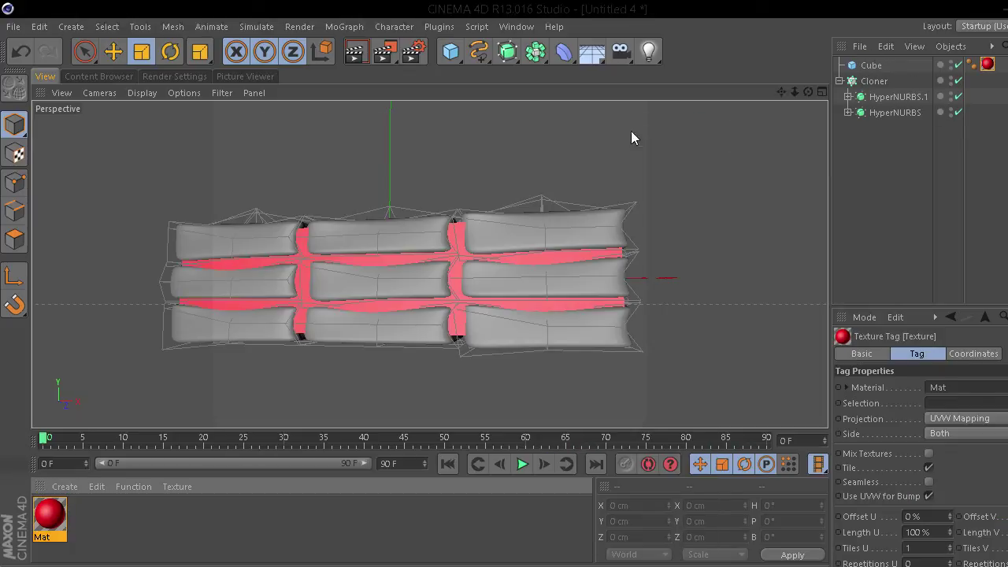
- Render the wall and compare it with the textured brick wall in the open project Untitled 2
left_click(356, 51)
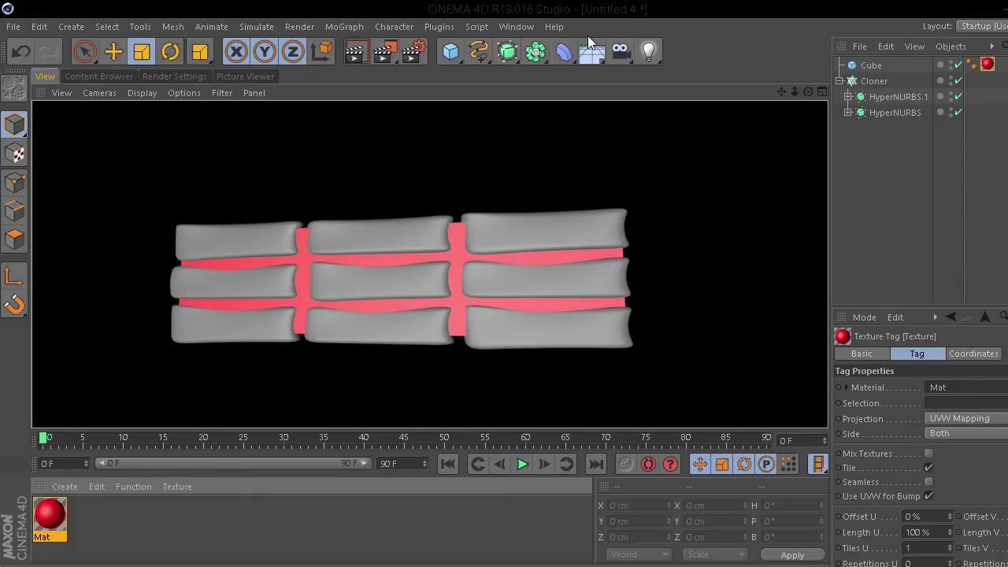
left_click(516, 26)
left_click(543, 360)
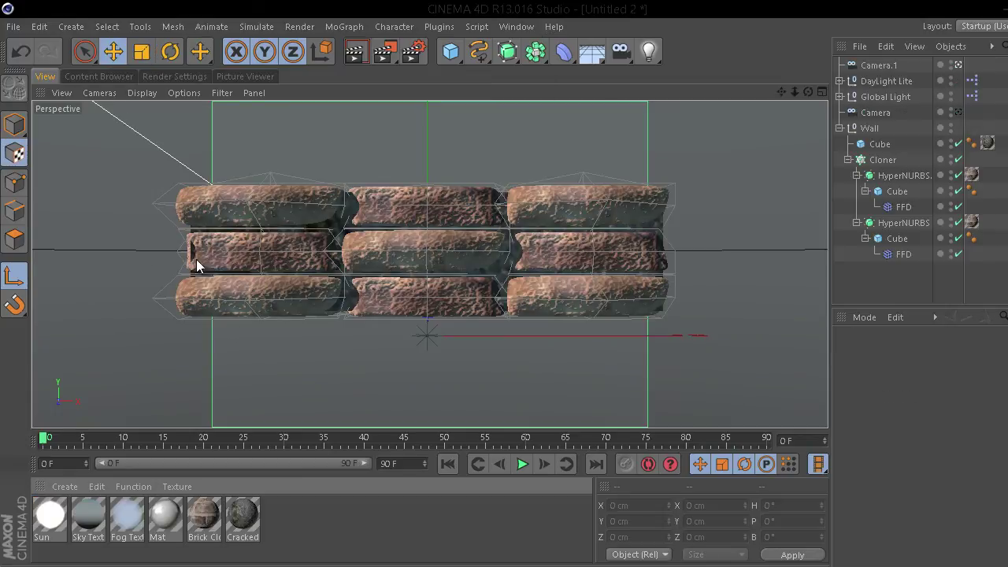
left_click(514, 26)
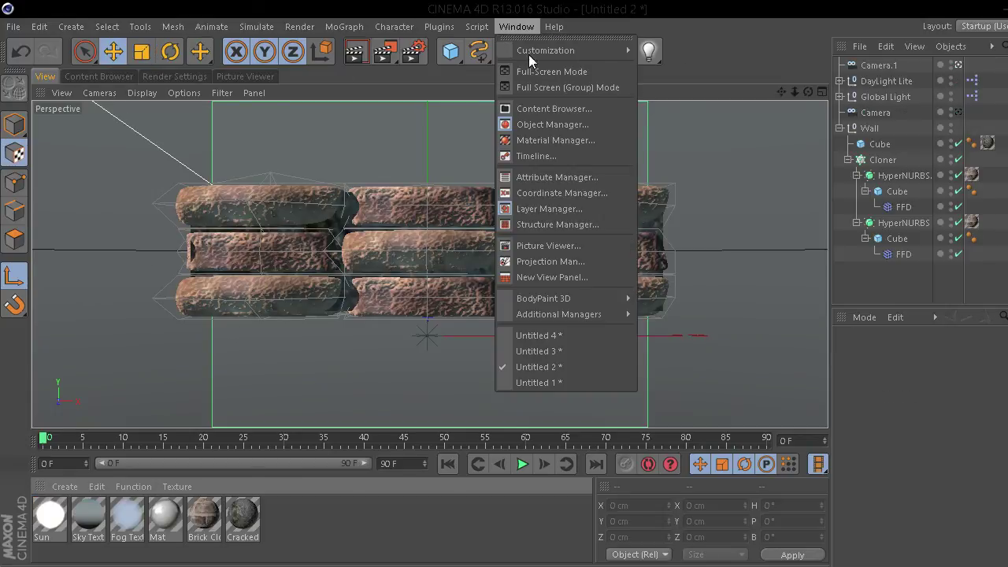
left_click(542, 337)
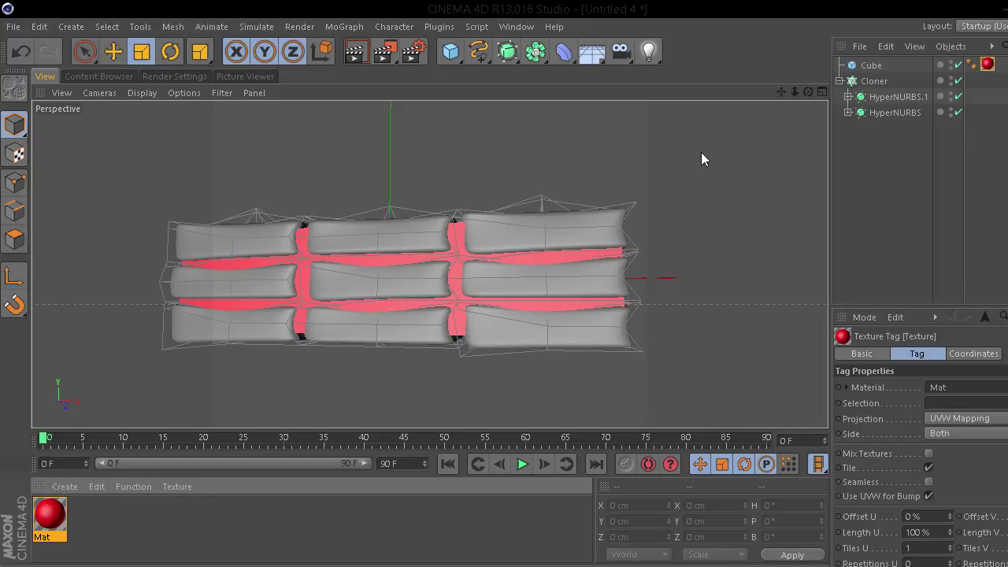
- Delete the red material and remove its leftover texture tag from the cube
left_click(66, 516)
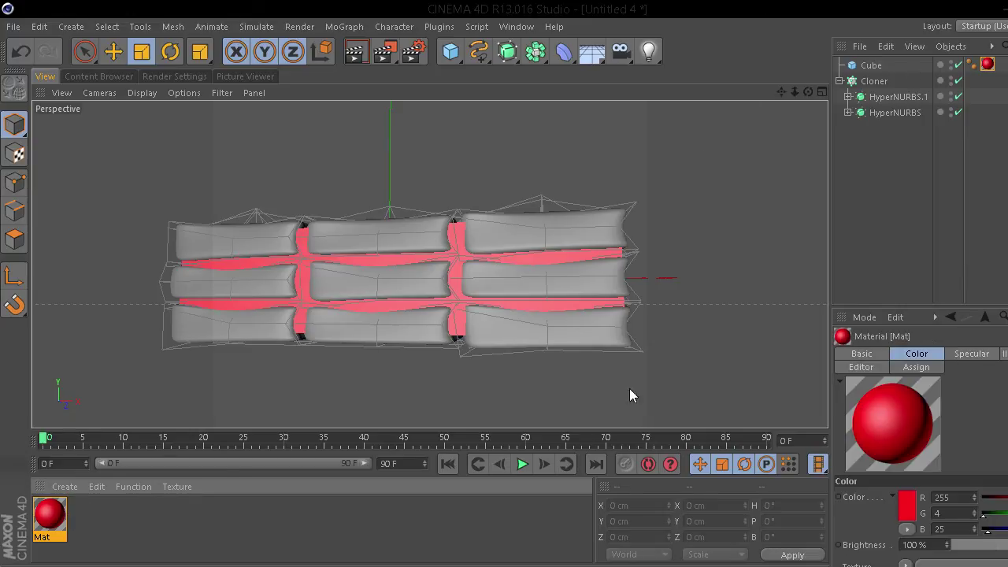
left_click(987, 64)
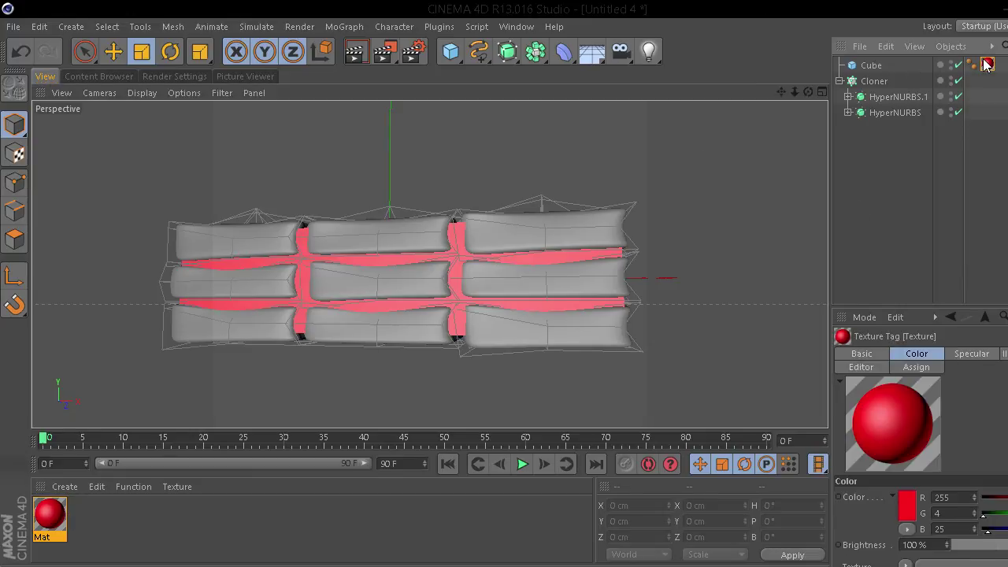
left_click(57, 523)
key("Delete")
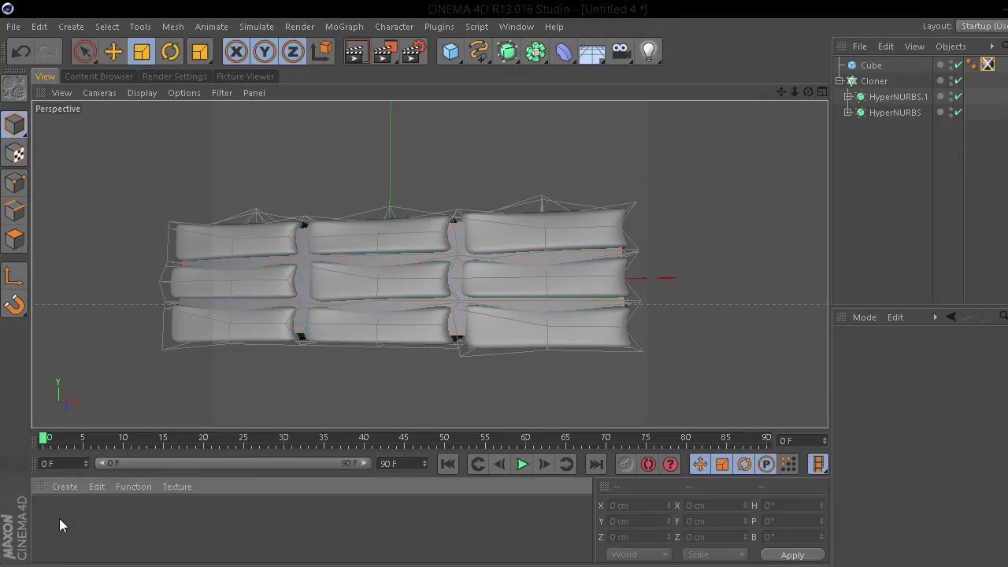
left_click(988, 63)
key("Delete")
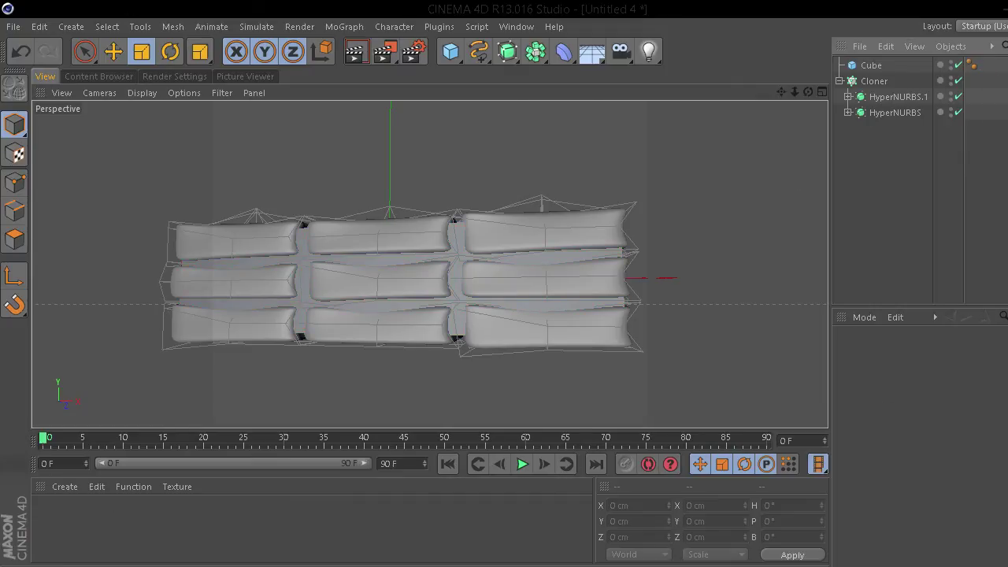
- Browse the concrete presets in the content library and load the Concrete material into the scene
left_click(110, 73)
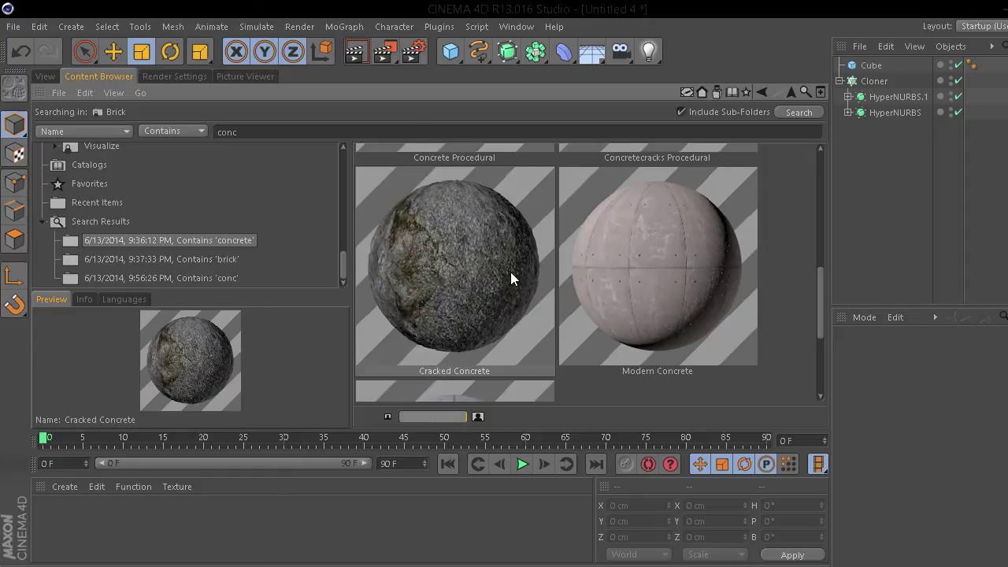
scroll(511, 271, "up", 3)
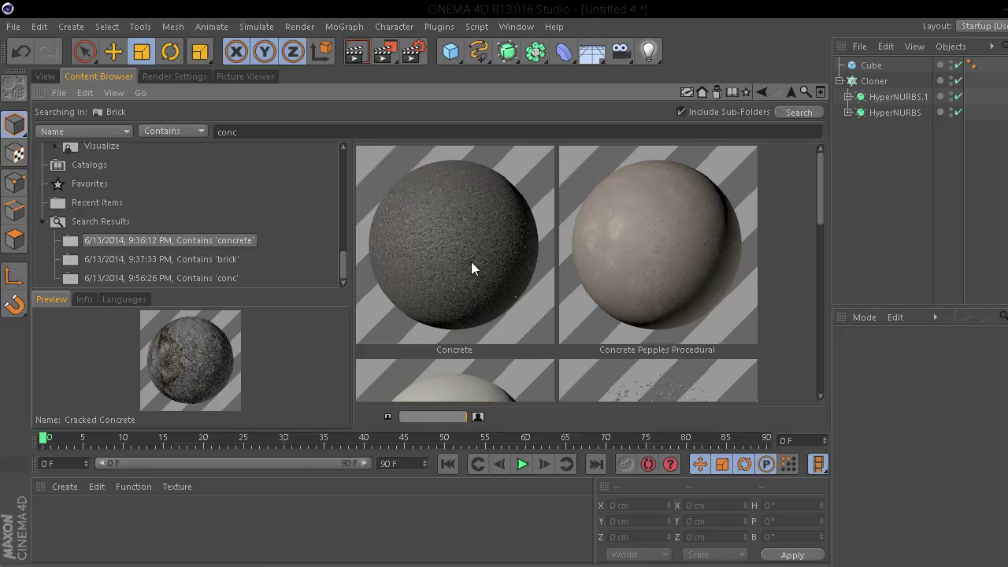
scroll(471, 262, "down", 8)
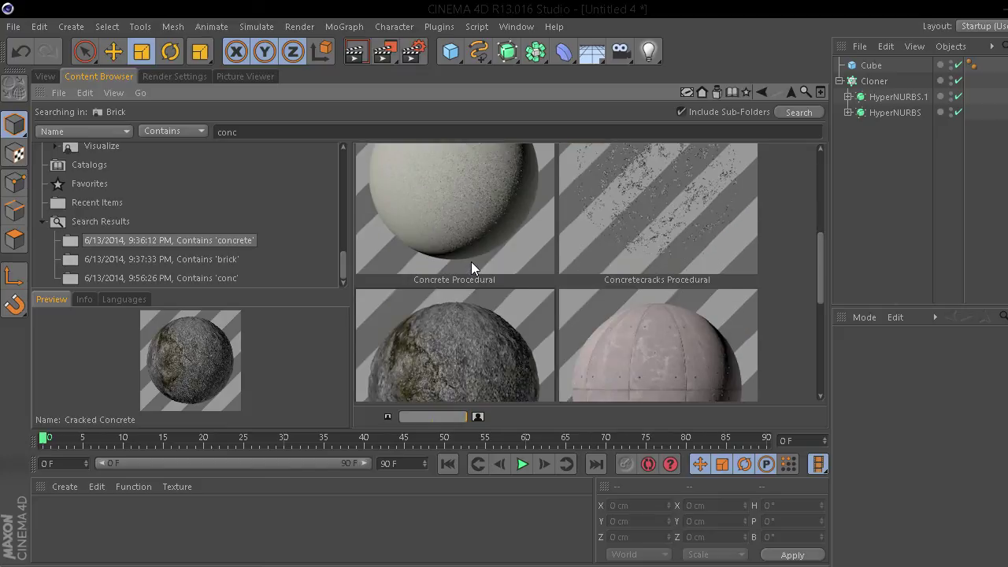
scroll(467, 263, "up", 8)
scroll(467, 257, "down", 5)
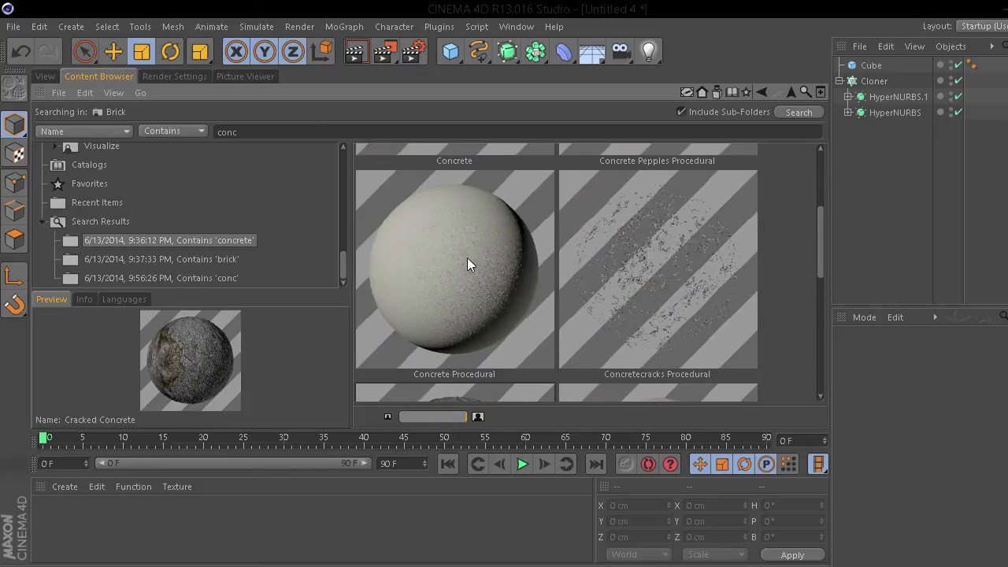
scroll(480, 252, "up", 1)
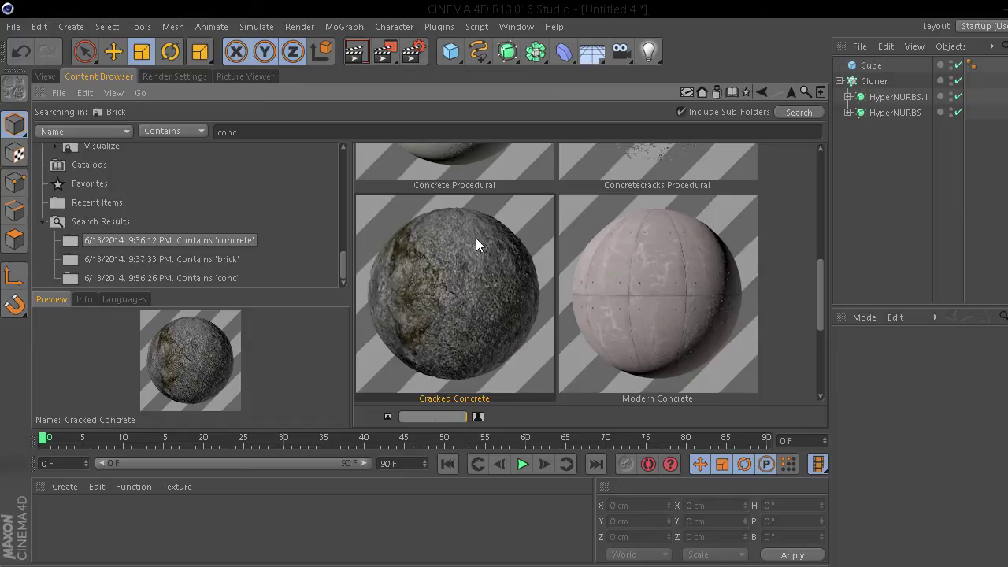
scroll(441, 281, "up", 4)
left_click(441, 281)
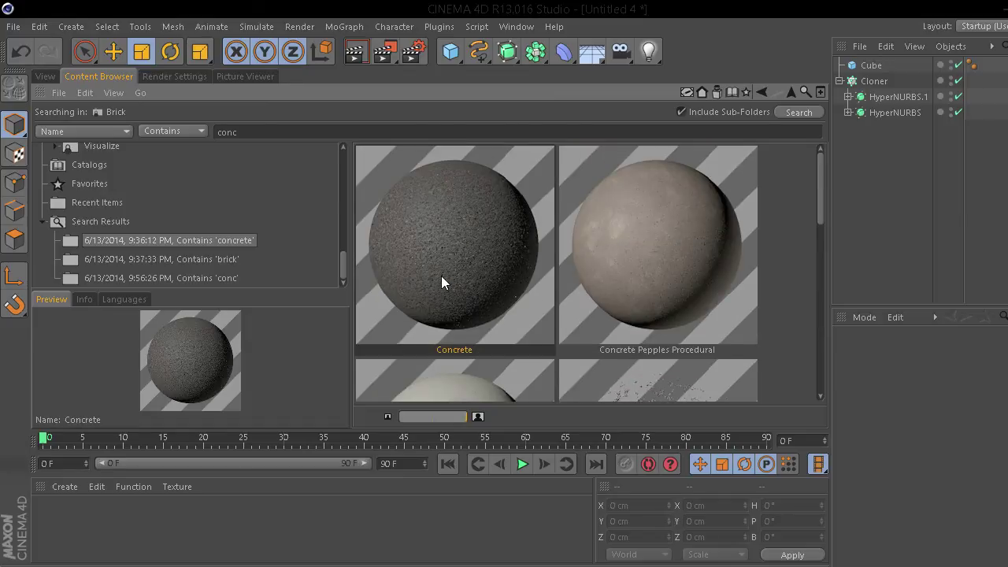
scroll(449, 315, "down", 2)
scroll(478, 418, "down", 3)
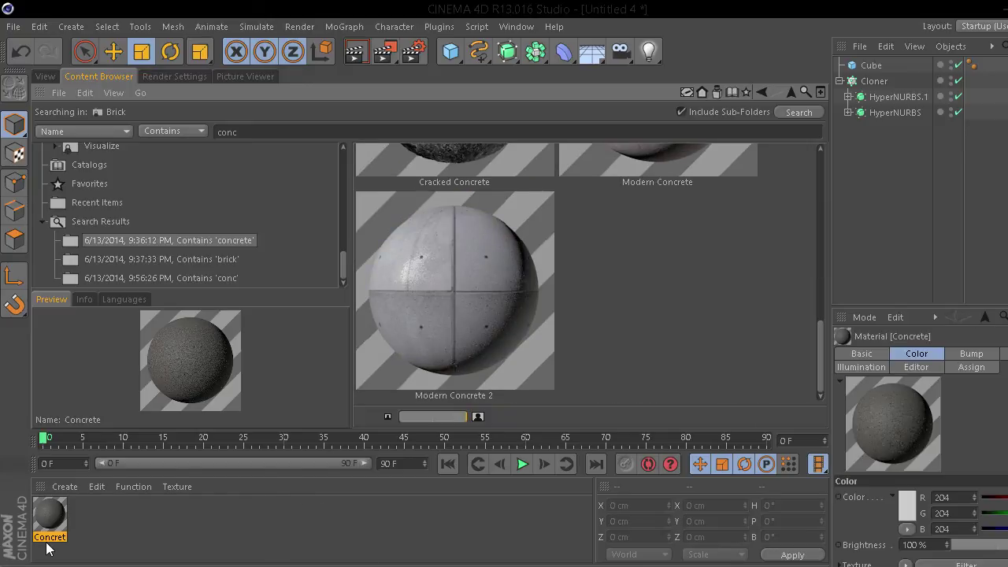
- Search the content library for "brink" and for "brik"
double_click(272, 128)
type("brink")
key("Return")
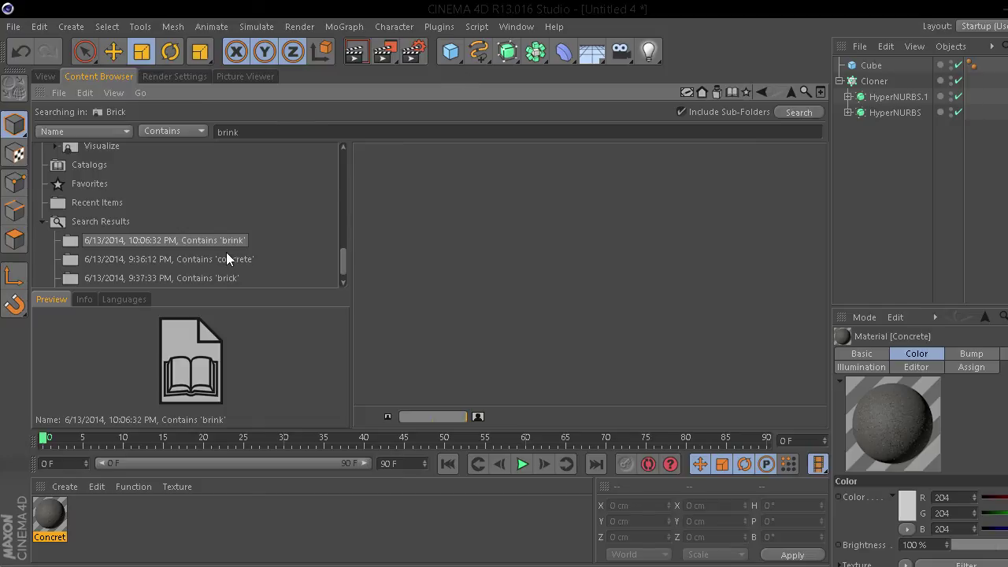
key("BackSpace")
key("BackSpace")
key("BackSpace")
type("ik")
key("Return")
left_click(213, 260)
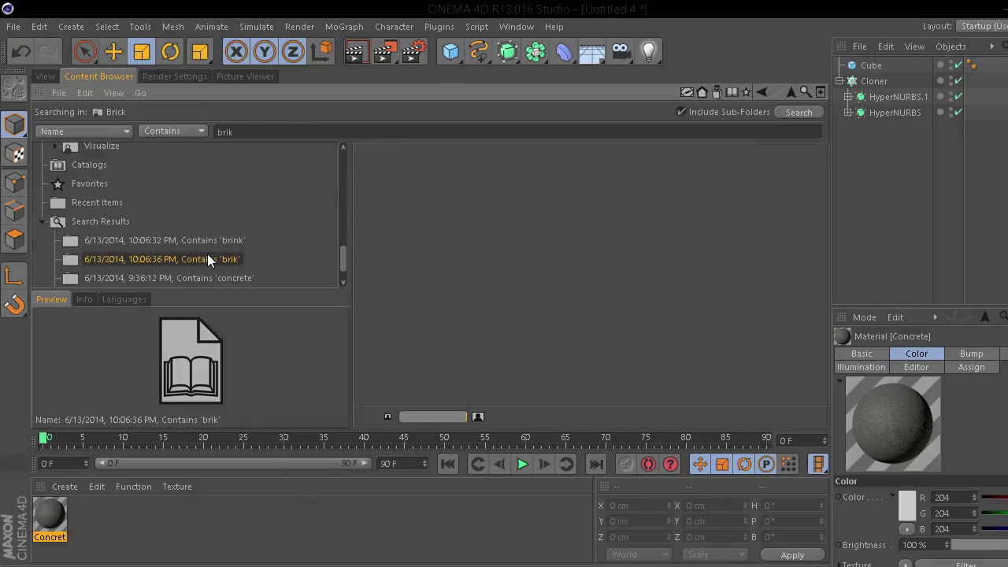
- Open the saved "brick" search results and load the Brick Close UP material into the scene
scroll(280, 264, "down", 2)
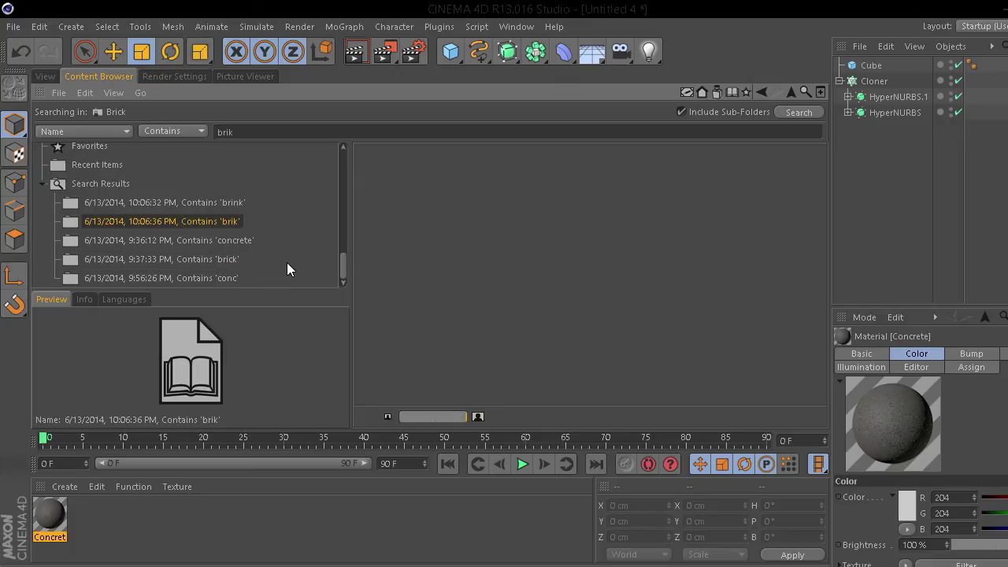
left_click(215, 262)
left_click(708, 280)
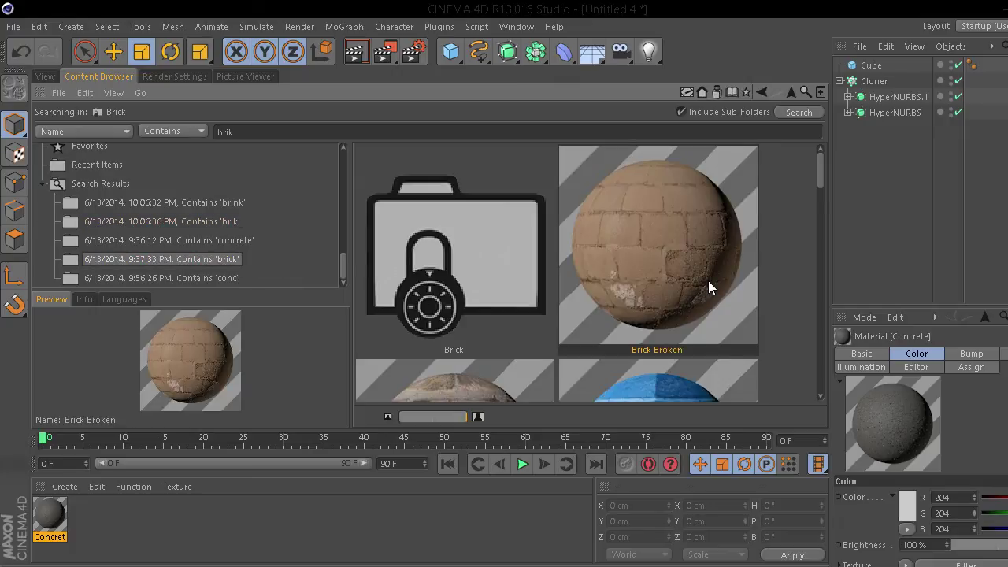
scroll(708, 280, "down", 2)
scroll(454, 359, "down", 1)
left_click_drag(428, 260, 130, 516)
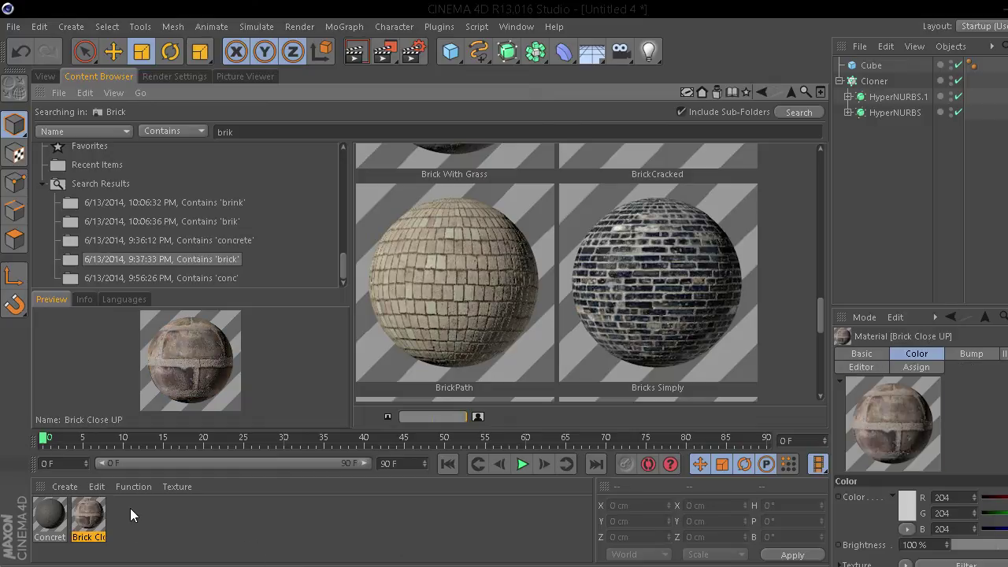
- Look through the preset folders and the material categories inside GSG_Texture_Kit_Pro, and return to the 3D view
left_click(46, 77)
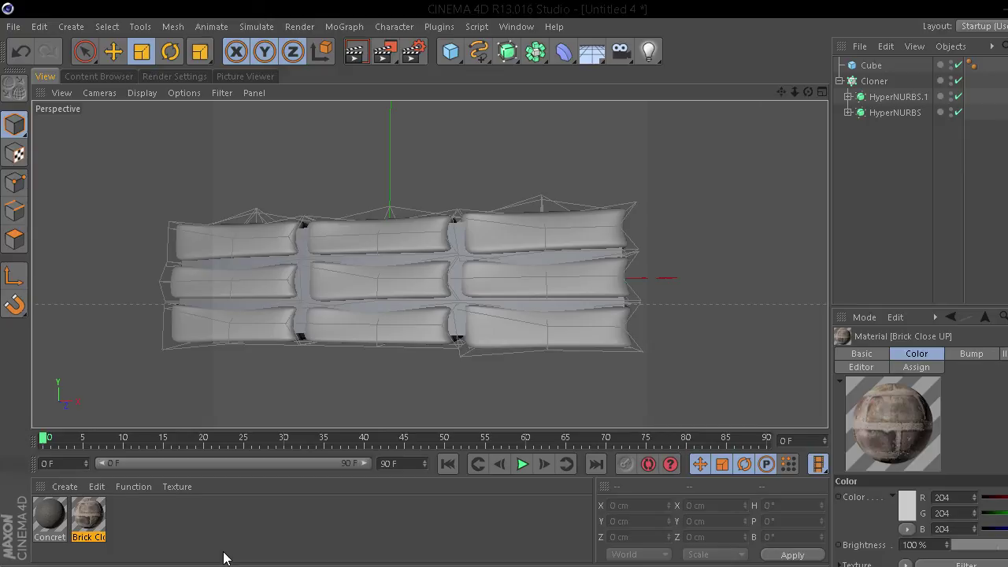
left_click(91, 77)
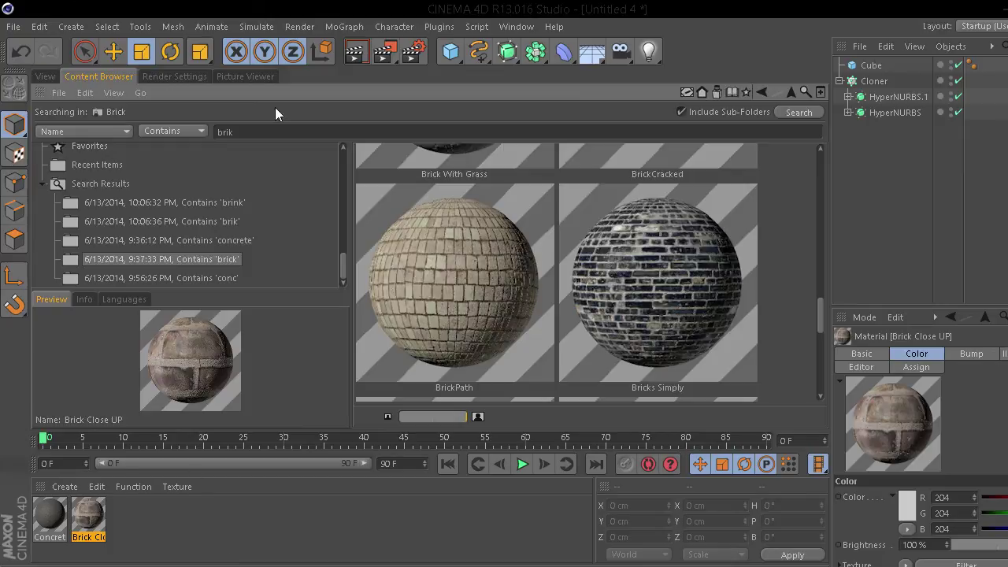
left_click(804, 91)
scroll(174, 197, "up", 1)
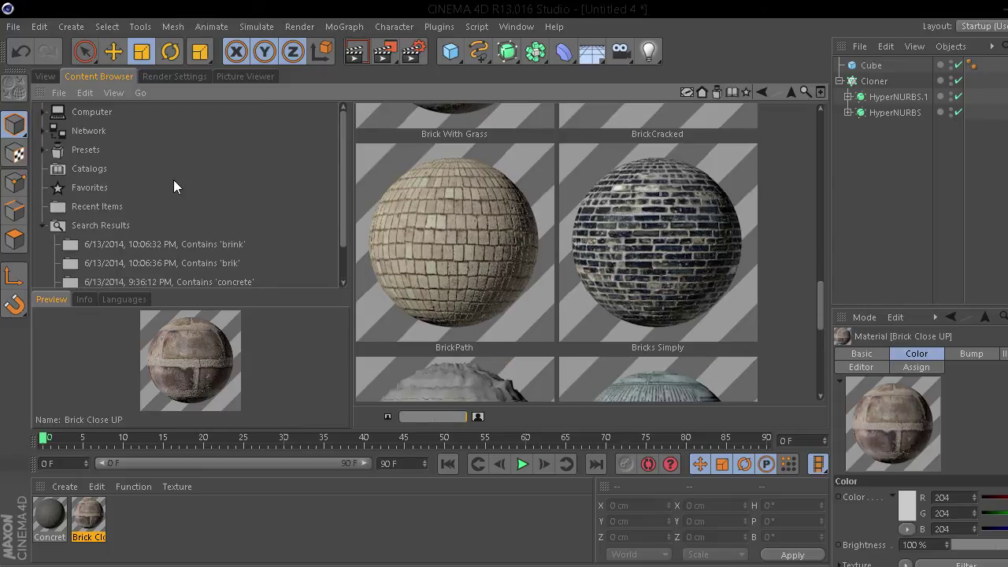
double_click(76, 150)
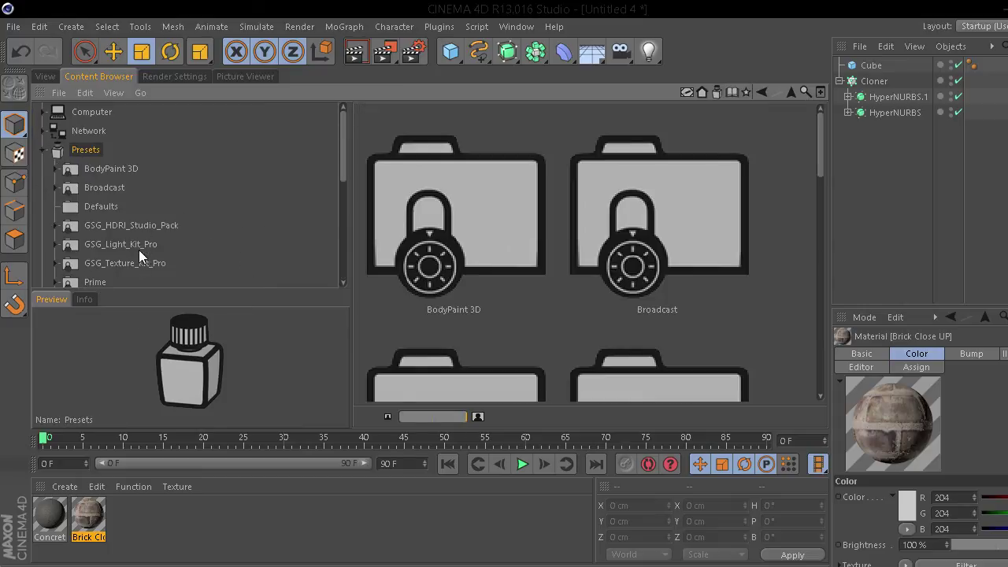
left_click(140, 264)
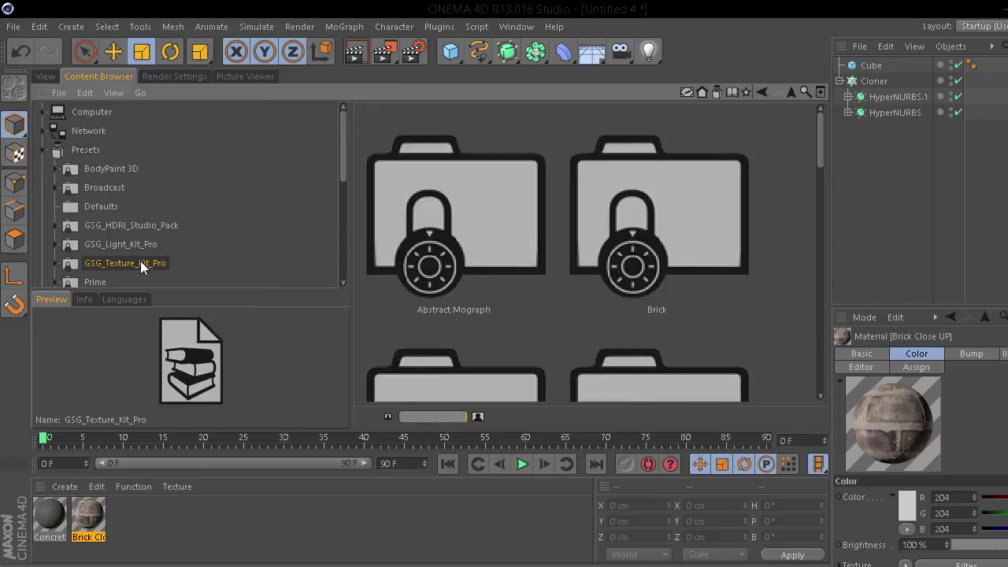
double_click(100, 261)
scroll(232, 214, "down", 5)
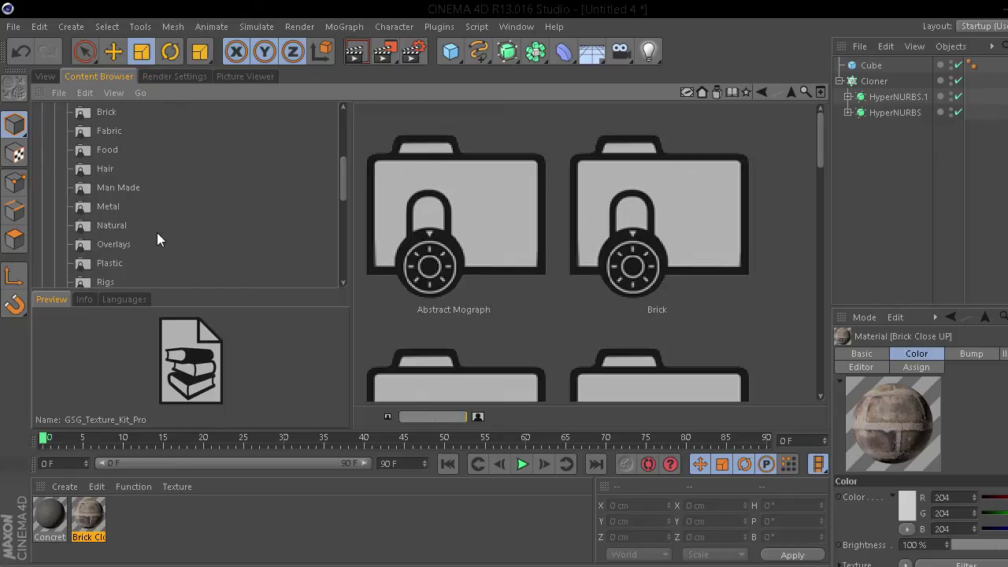
left_click(45, 76)
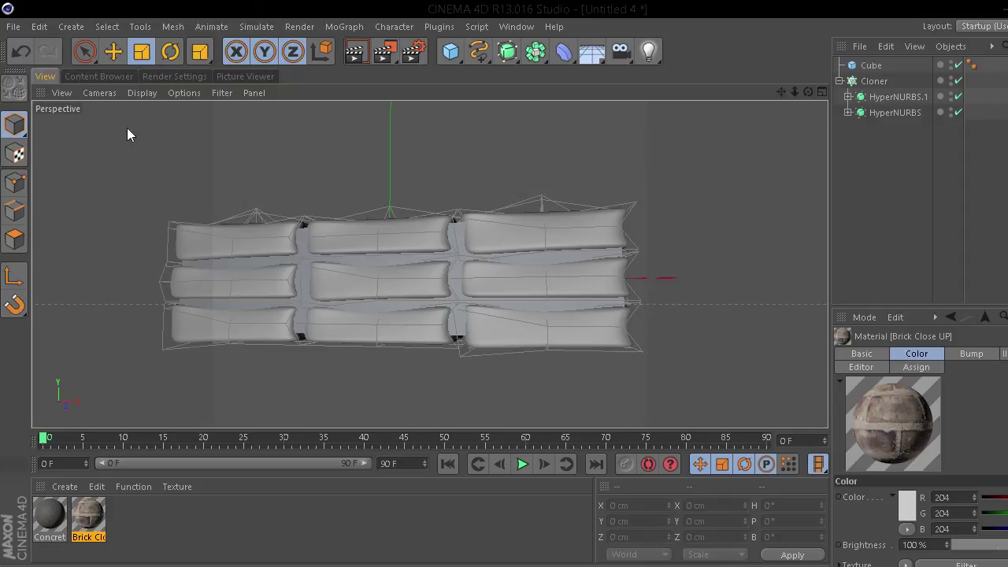
- Apply the Concrete material to the Cube and set its texture projection to Flat
left_click(47, 524)
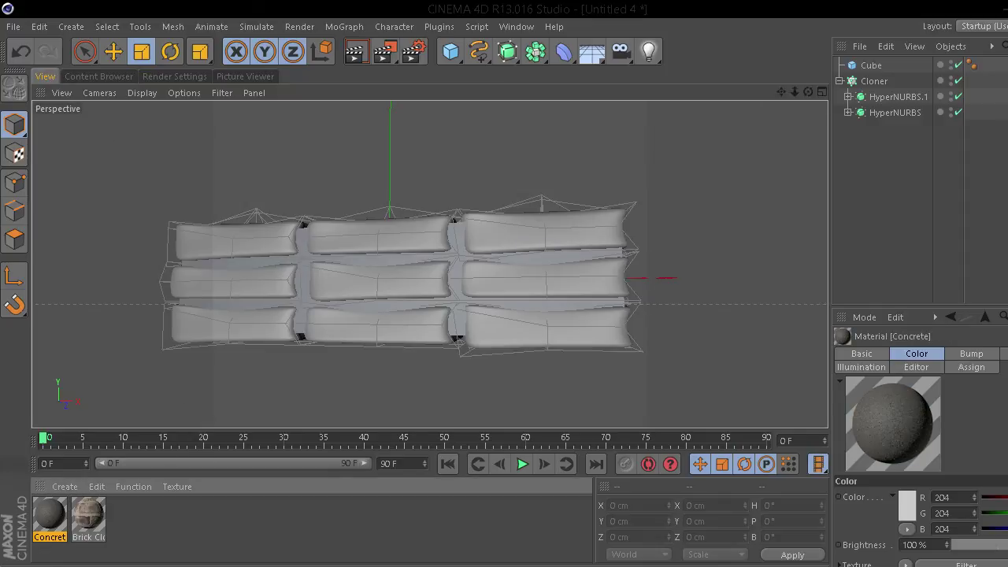
left_click_drag(49, 528, 871, 66)
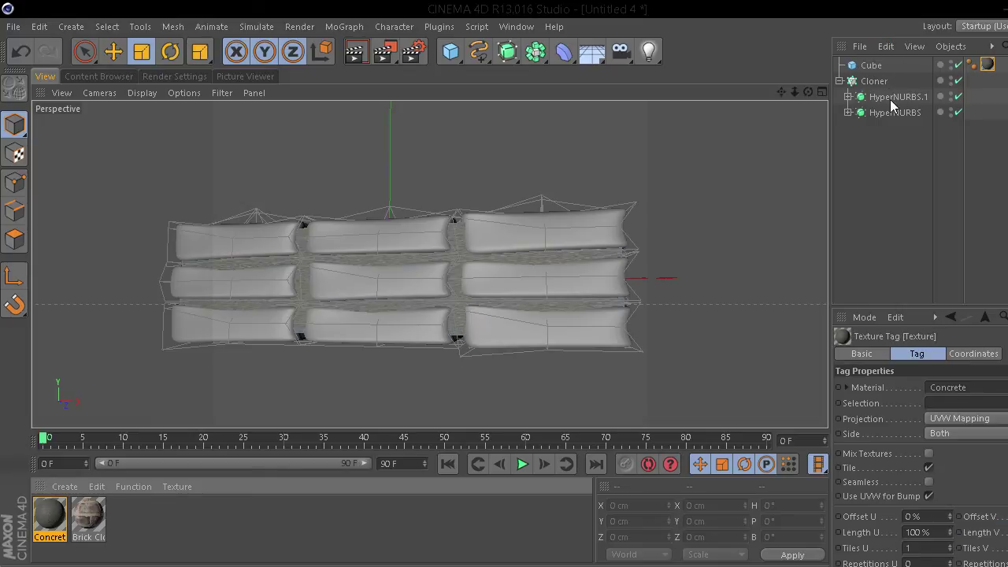
left_click(940, 420)
left_click(963, 467)
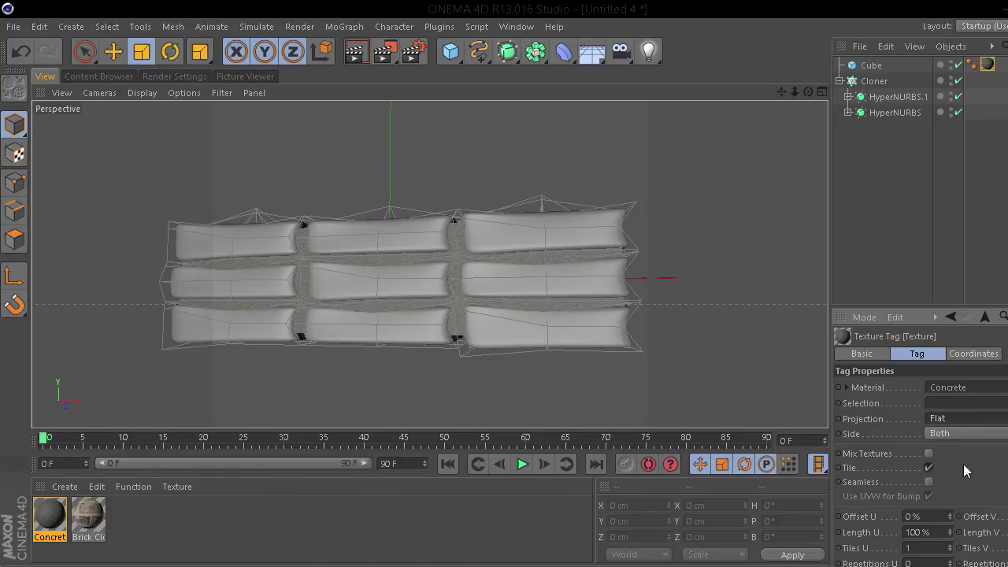
- Turn on Texture Axis mode with axis editing enabled for the Cube's concrete texture
left_click(14, 154)
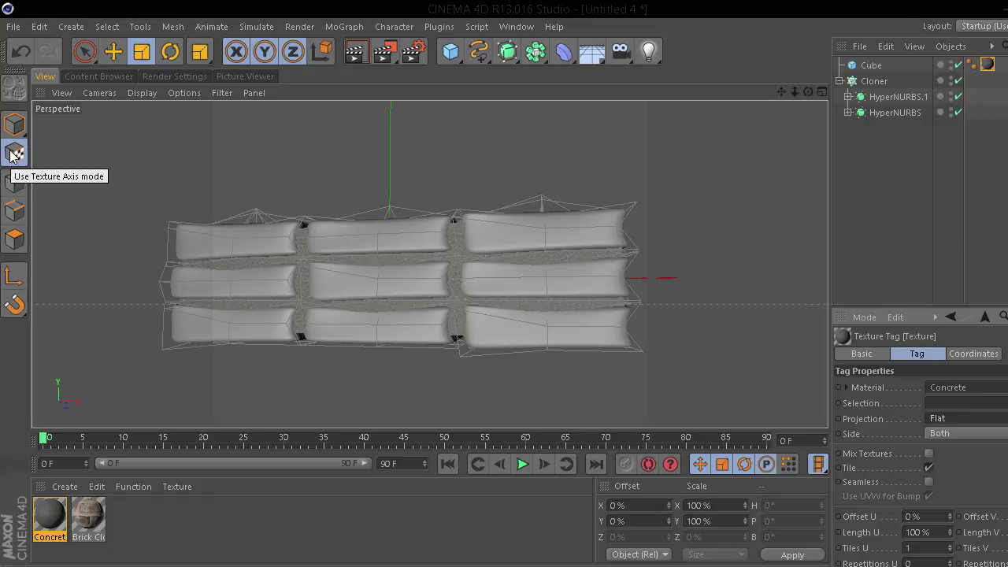
left_click(13, 274)
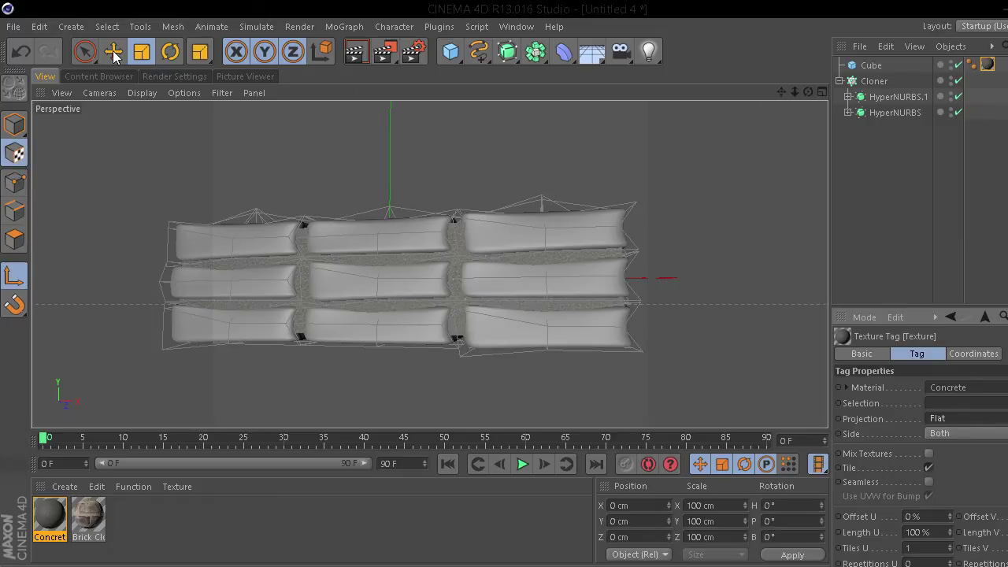
left_click(112, 53)
left_click(867, 65)
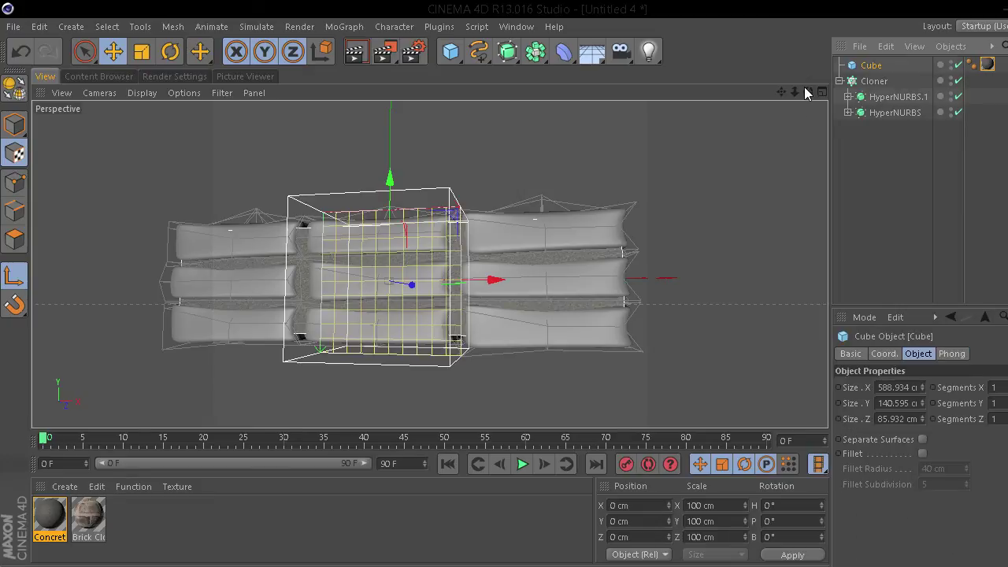
- Scale the Cube's flat concrete projection uniformly to about 345 cm in the front view so it covers the whole wall
left_click_drag(808, 92, 866, 94)
left_click_drag(429, 265, 265, 315)
middle_click(272, 315)
middle_click(691, 378)
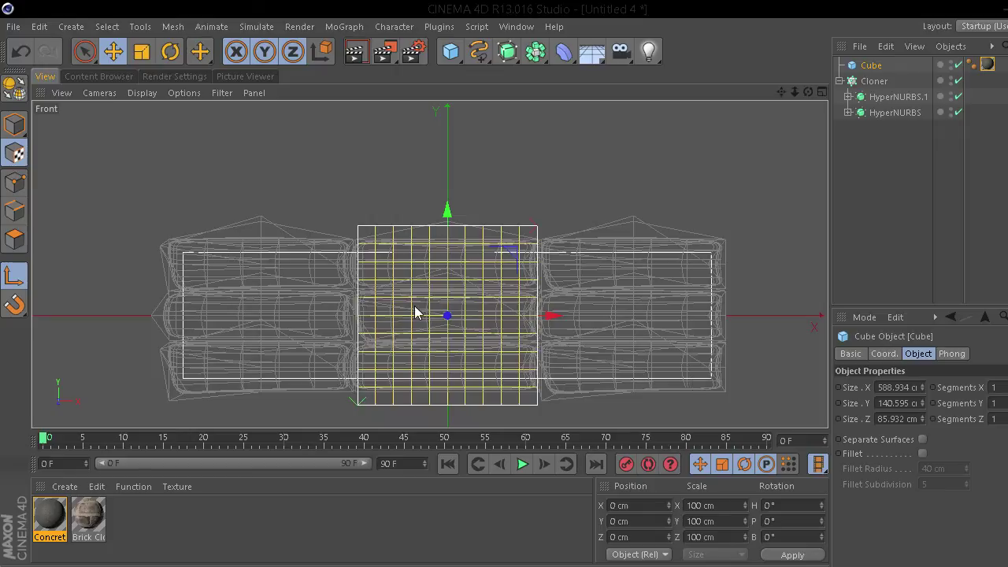
scroll(289, 180, "down", 2)
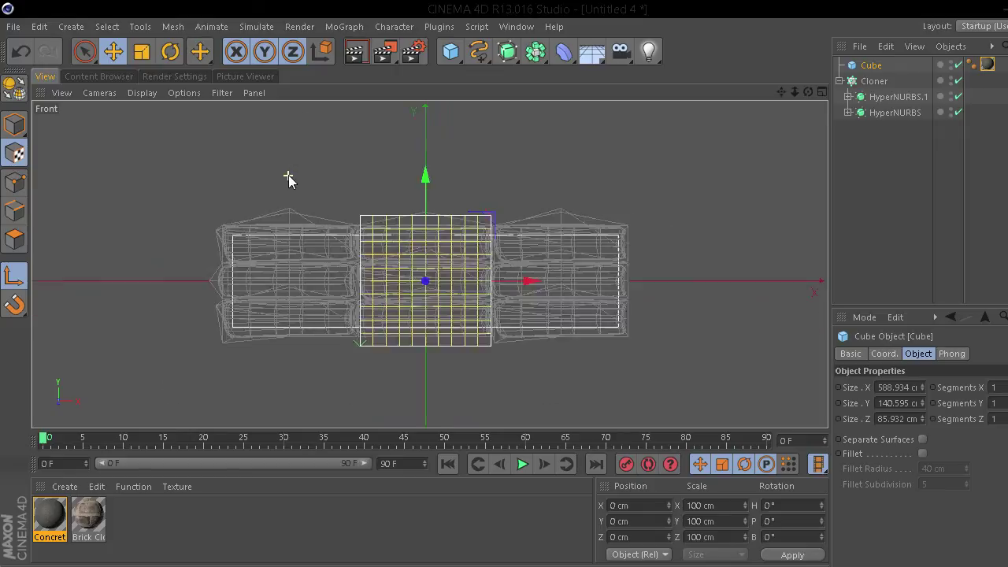
scroll(289, 179, "down", 1)
left_click(144, 52)
left_click_drag(434, 333, 633, 333)
middle_click(194, 328)
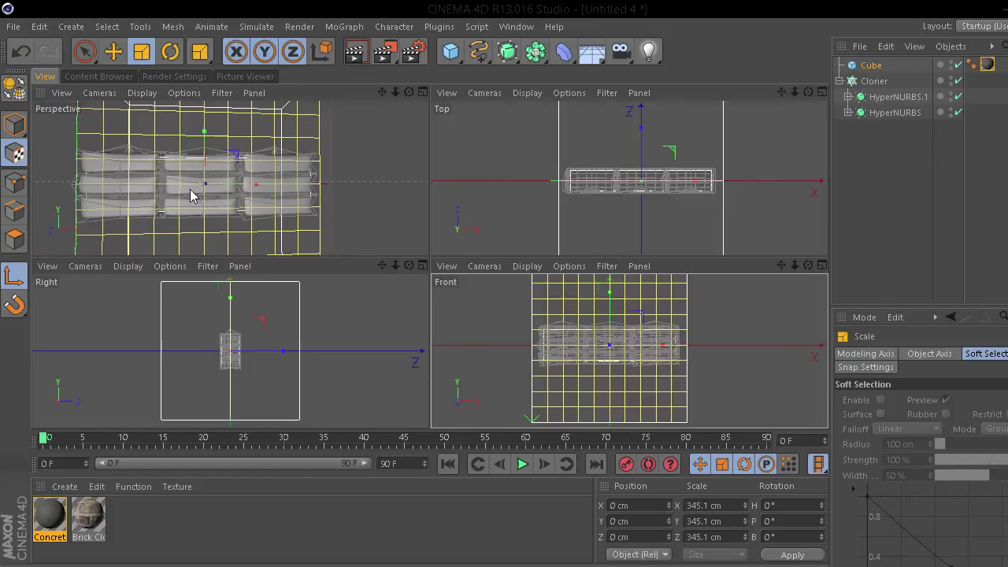
middle_click(185, 154)
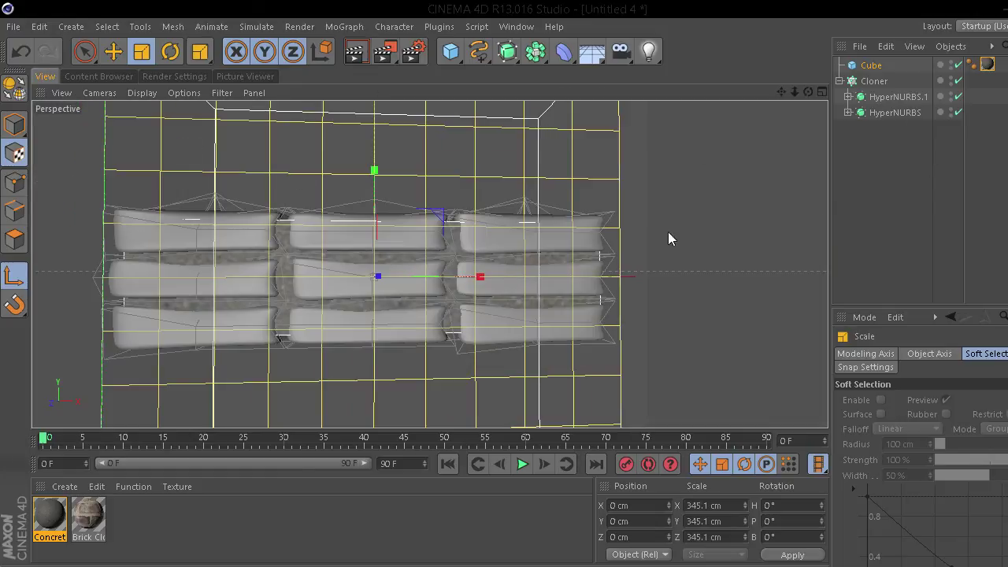
- Hide the Cloner and render the Cube alone to check the concrete texture
left_click(867, 82)
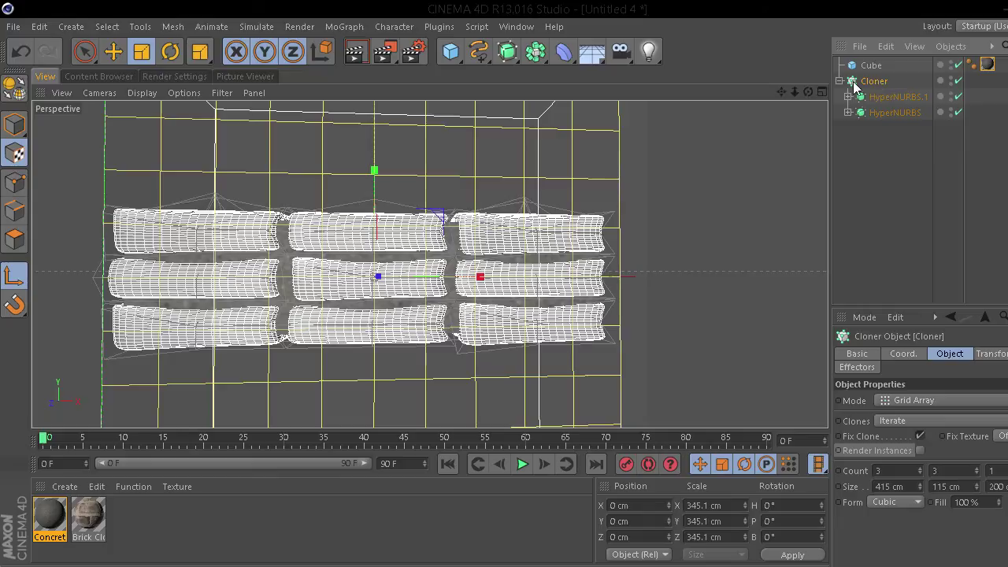
left_click(840, 82)
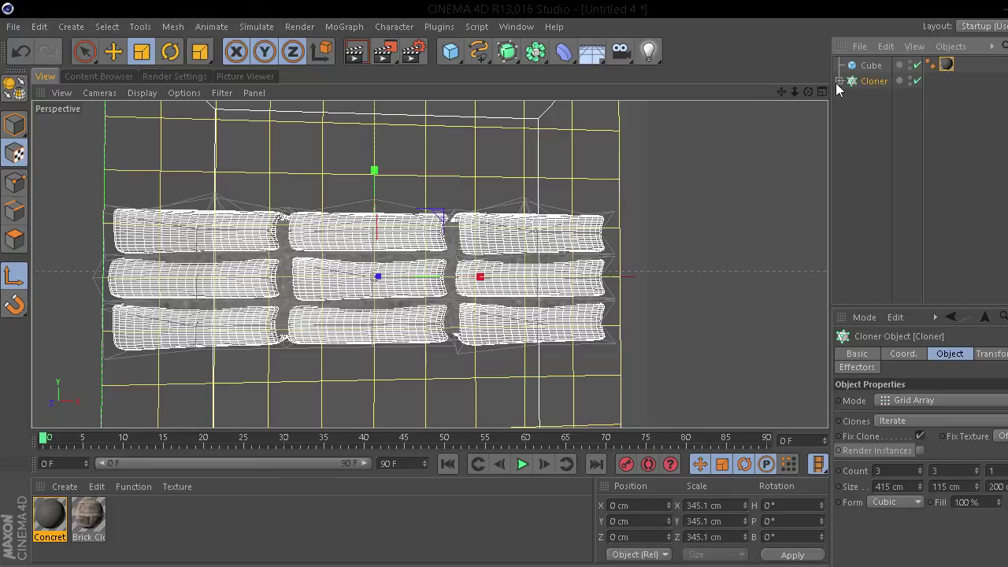
left_click(880, 69, "ctrl")
left_click(843, 139)
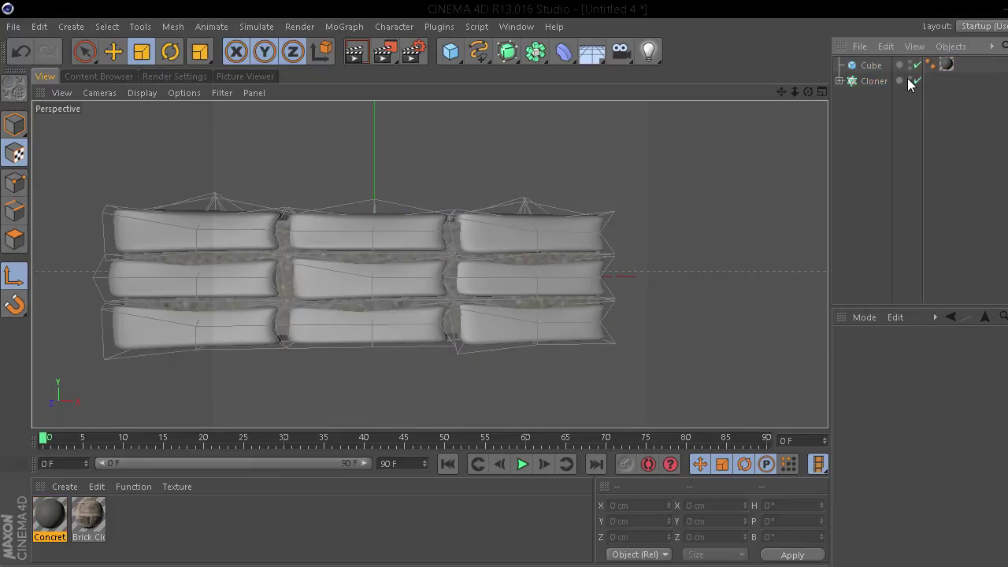
left_click(915, 81)
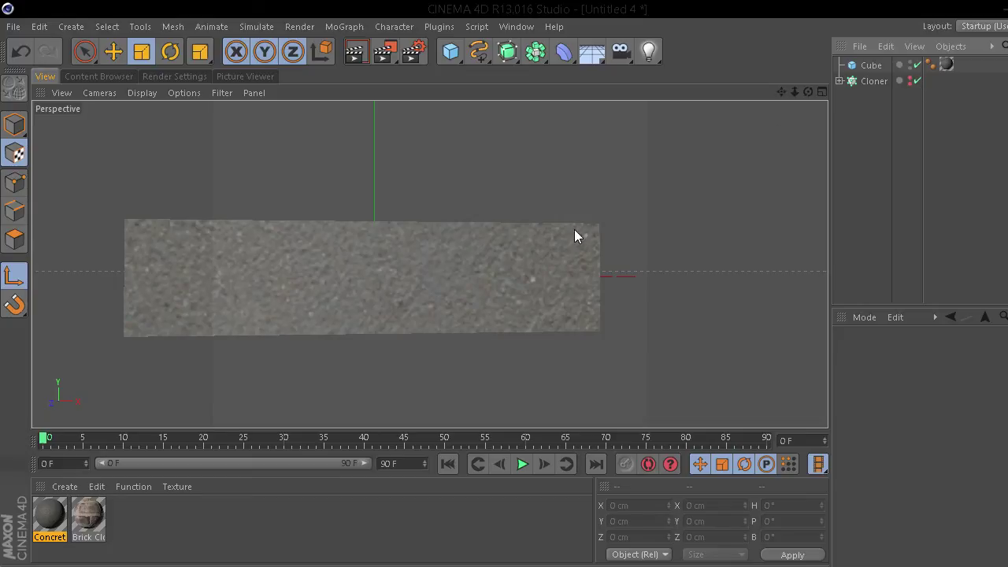
key("ctrl+r")
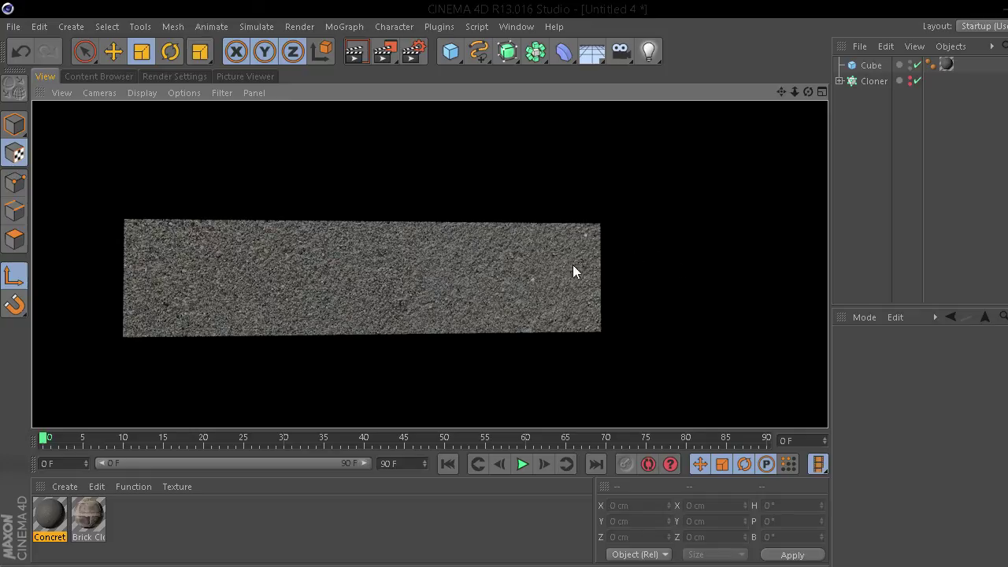
- Reduce the Cube's concrete projection uniformly to about 248 cm in the front view and render it in perspective
middle_click(349, 279)
middle_click(591, 318)
left_click(870, 66)
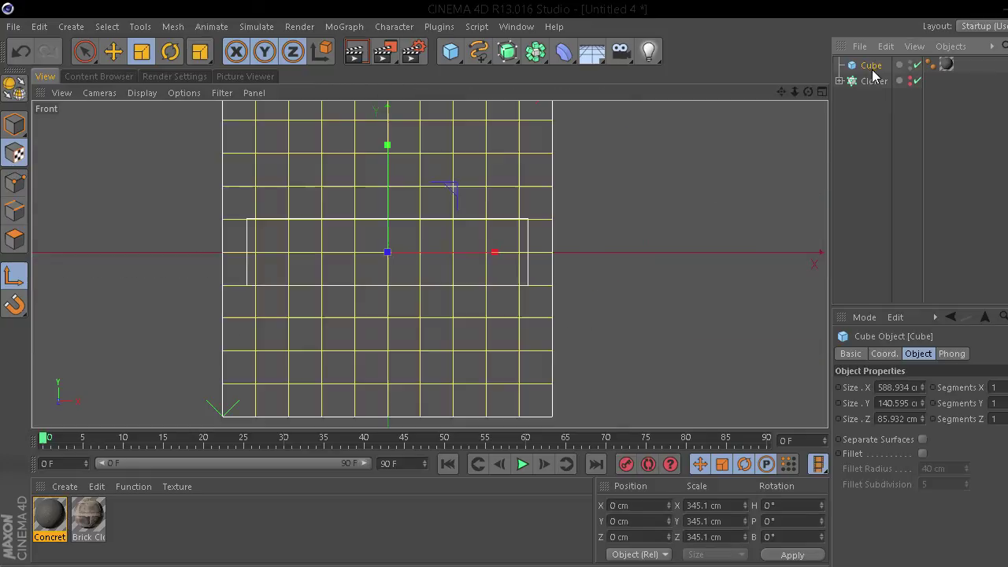
scroll(548, 254, "down", 3)
middle_click(547, 256)
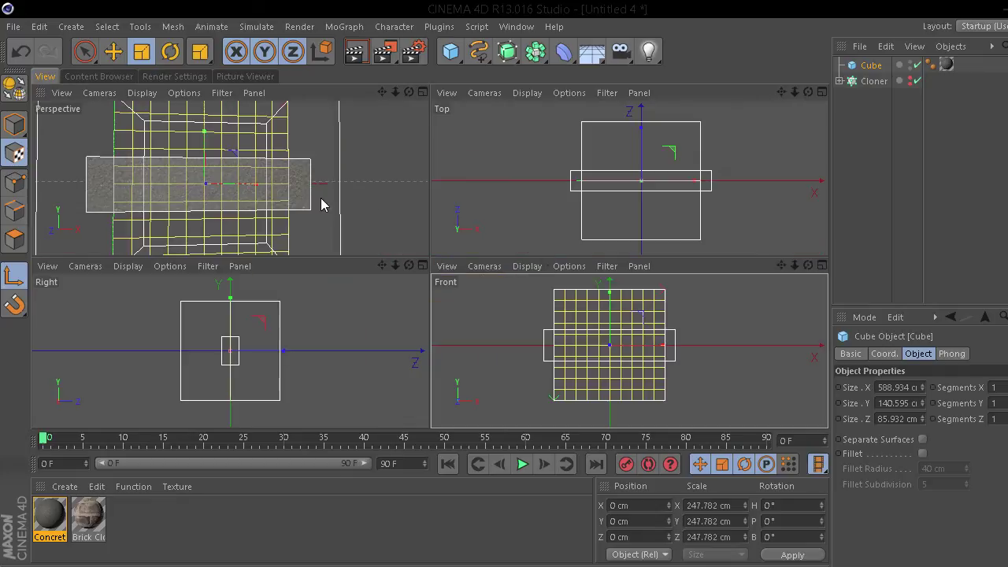
middle_click(321, 204)
key("ctrl+r")
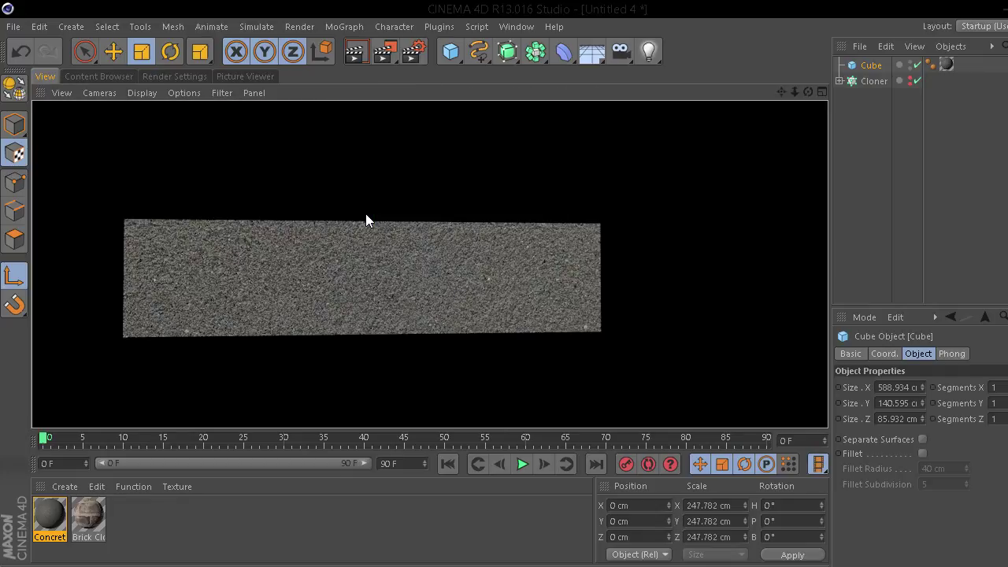
- Scale the Cube's concrete projection down uniformly to about 167 cm and render the result
left_click(838, 158)
left_click(866, 67)
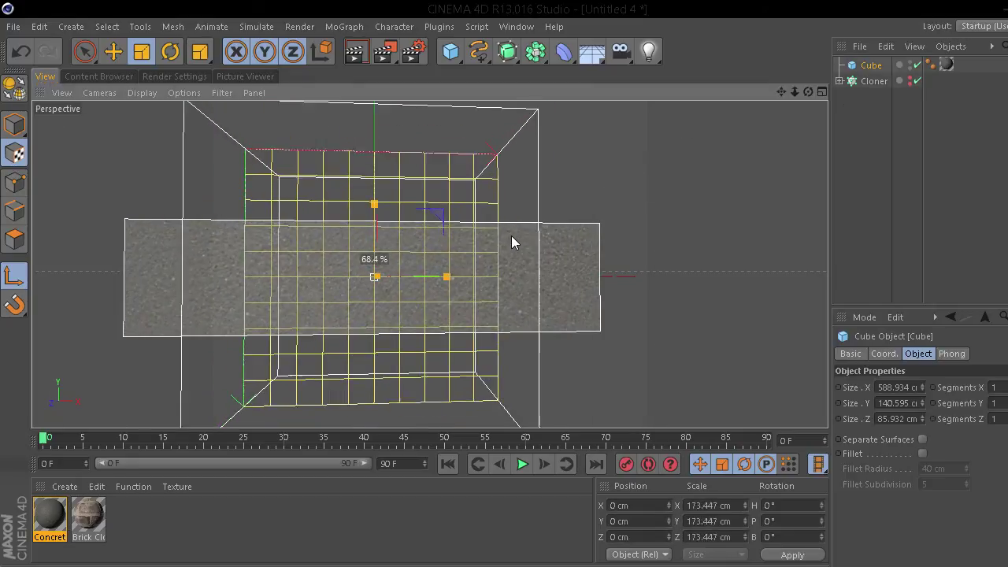
key("ctrl+r")
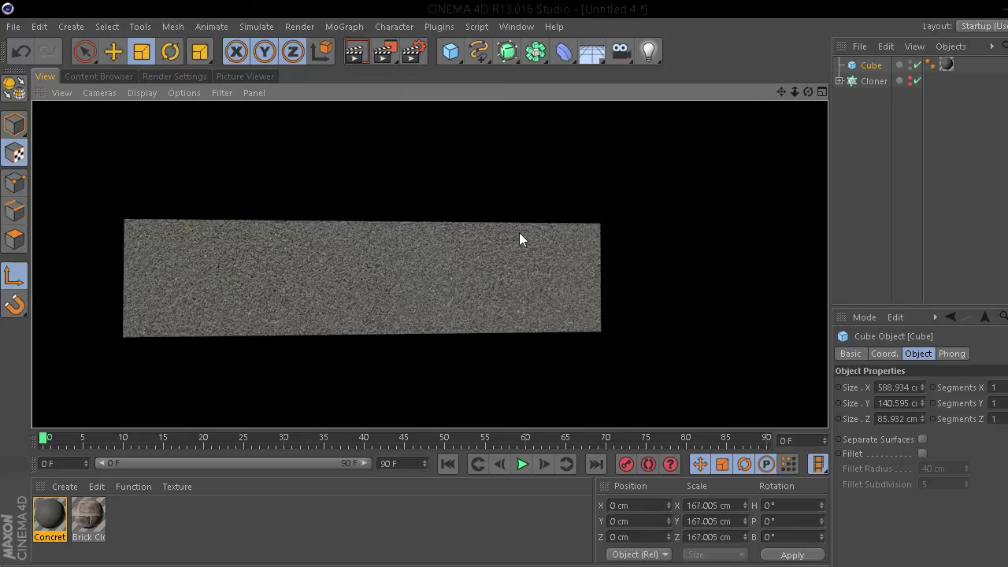
- Make the Cloner visible again and expand it to list its two HyperNURBS bricks
left_click(850, 140)
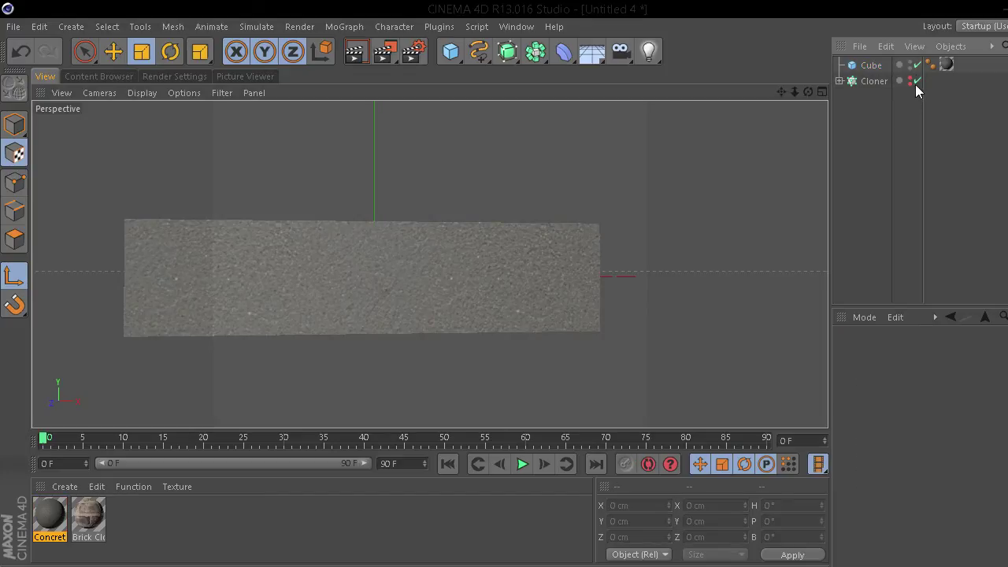
left_click(914, 81)
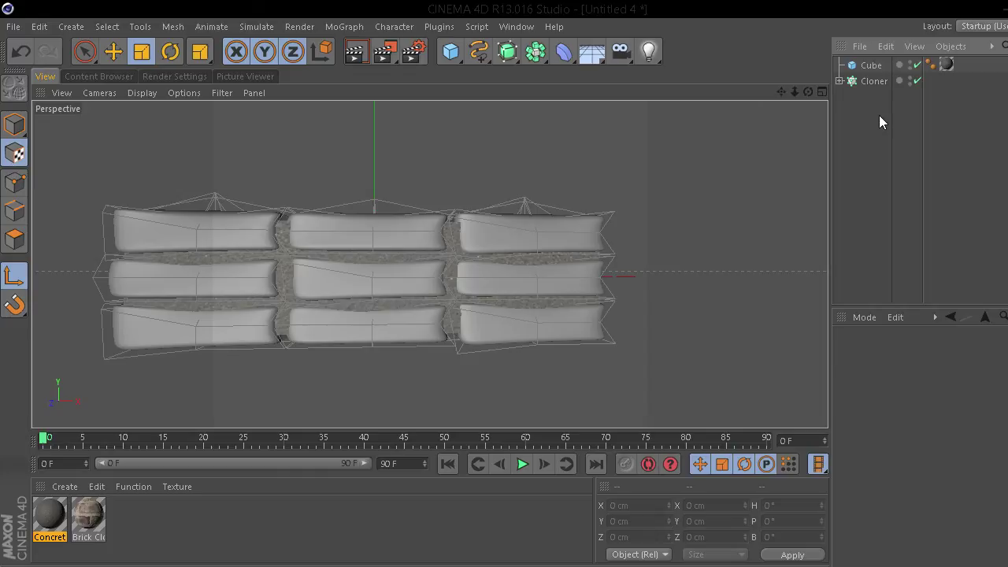
left_click(839, 81)
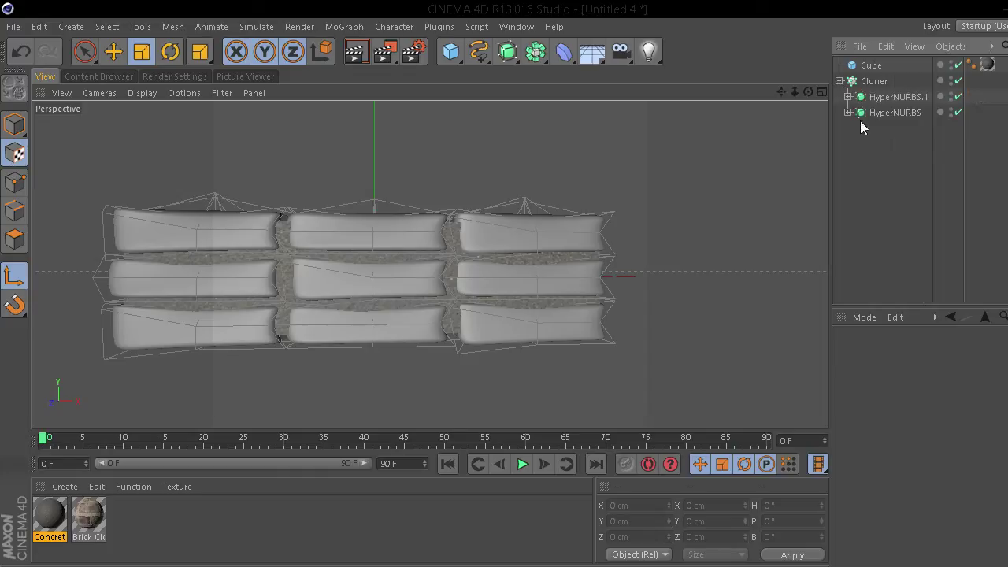
- Apply the Brick Close UP material to HyperNURBS.1 and HyperNURBS, and render the viewport to check it
left_click_drag(86, 520, 888, 97)
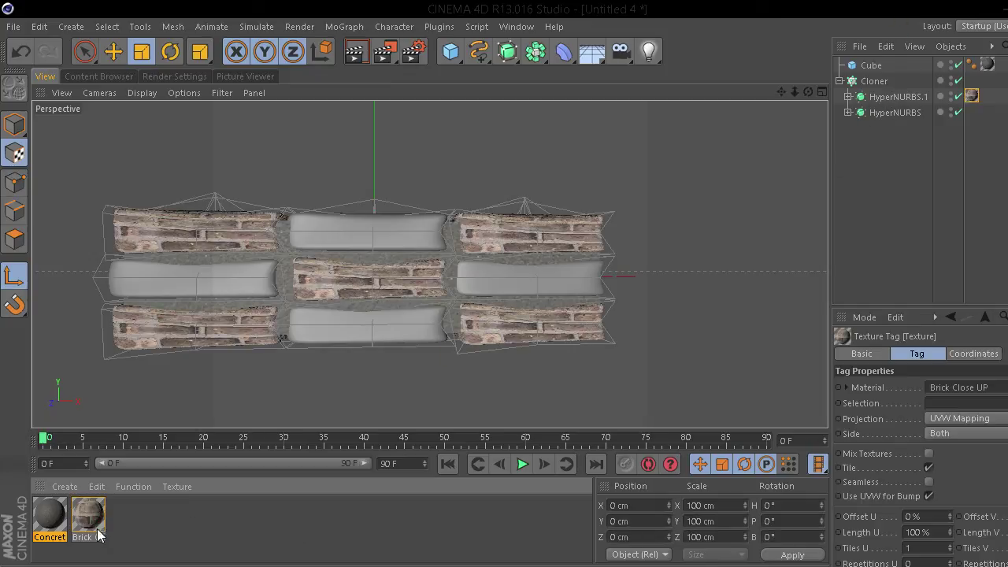
left_click_drag(88, 519, 899, 114)
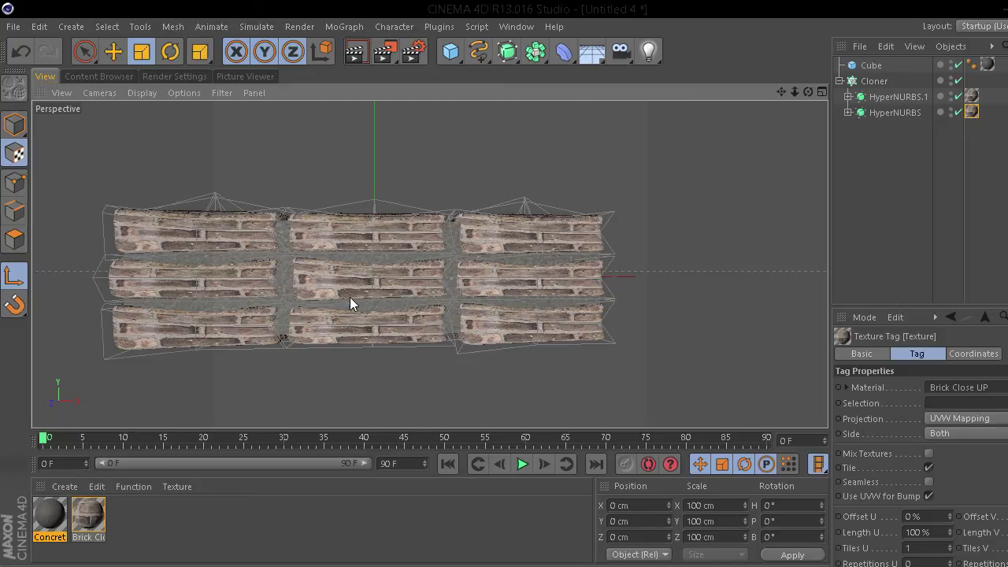
key("ctrl+r")
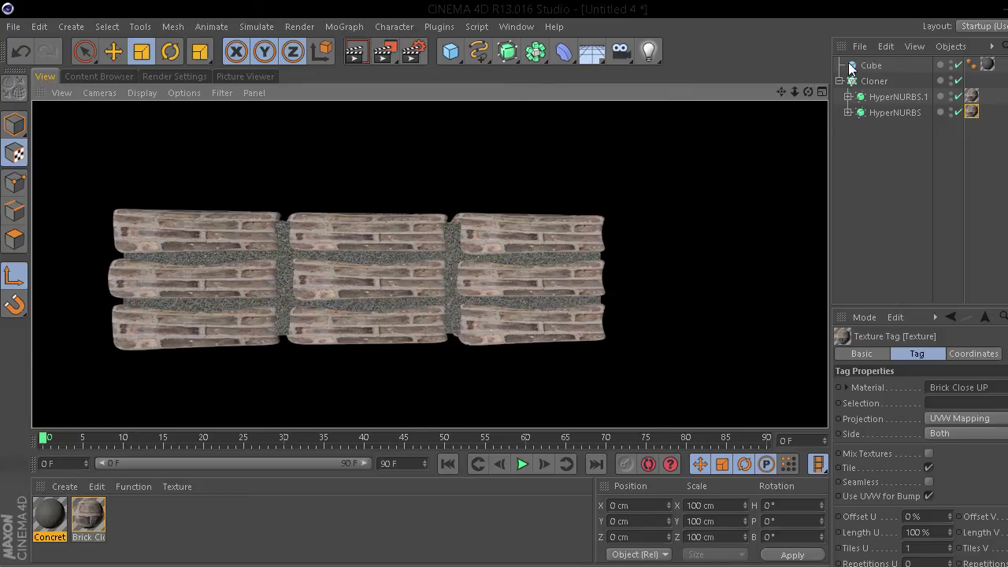
- Try to enlarge HyperNURBS.1's brick projection uniformly to about 110 cm, and undo the scaling
left_click(970, 96)
left_click(881, 96)
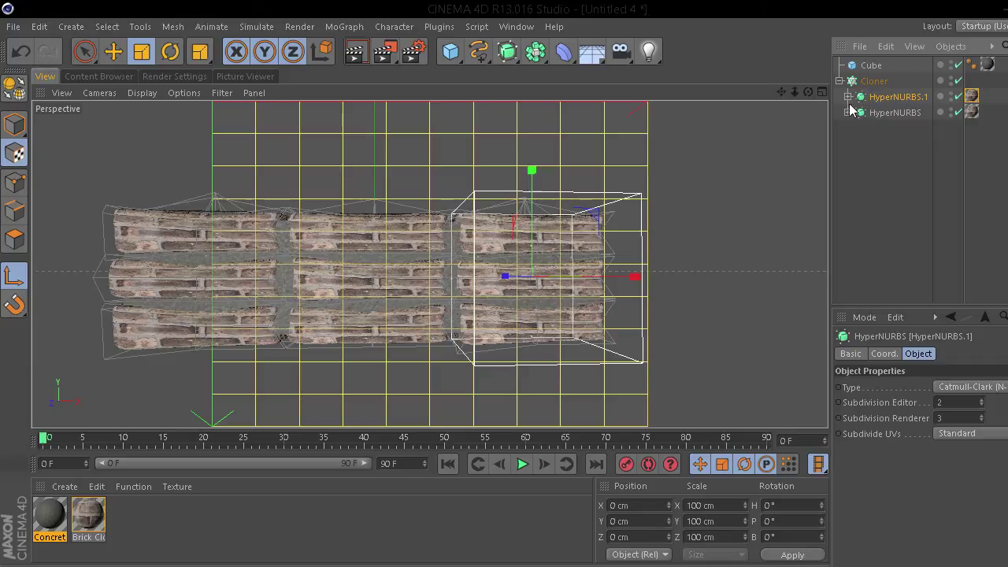
left_click_drag(749, 226, 795, 174)
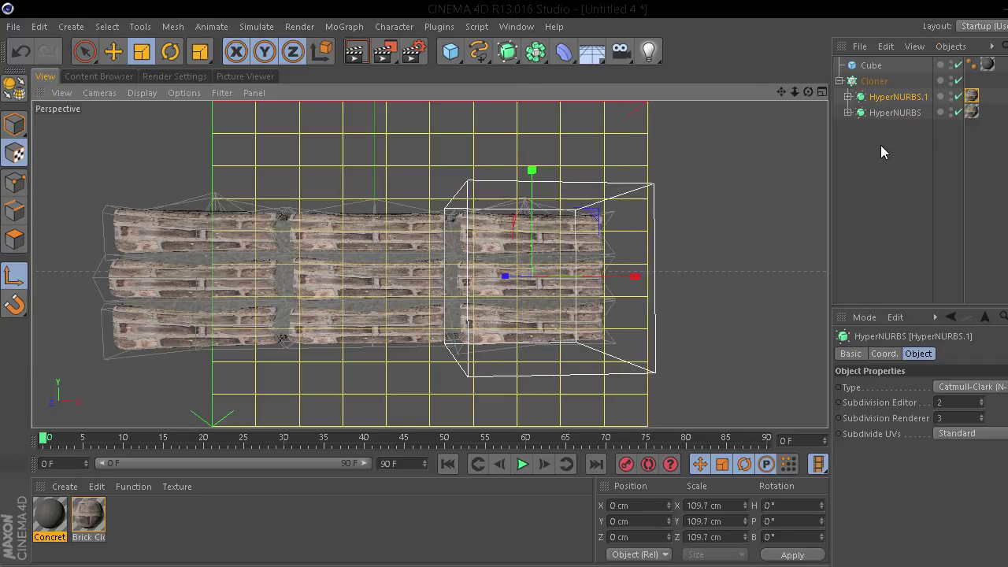
key("ctrl+z")
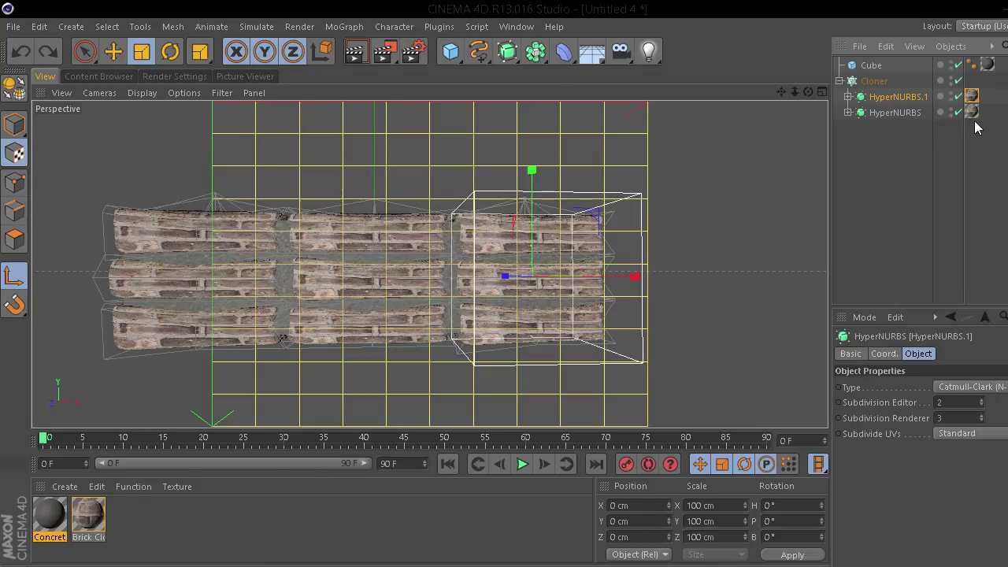
- Set HyperNURBS.1's brick texture to Flat projection and stretch it to about 193 cm in both X and Y
left_click(972, 96)
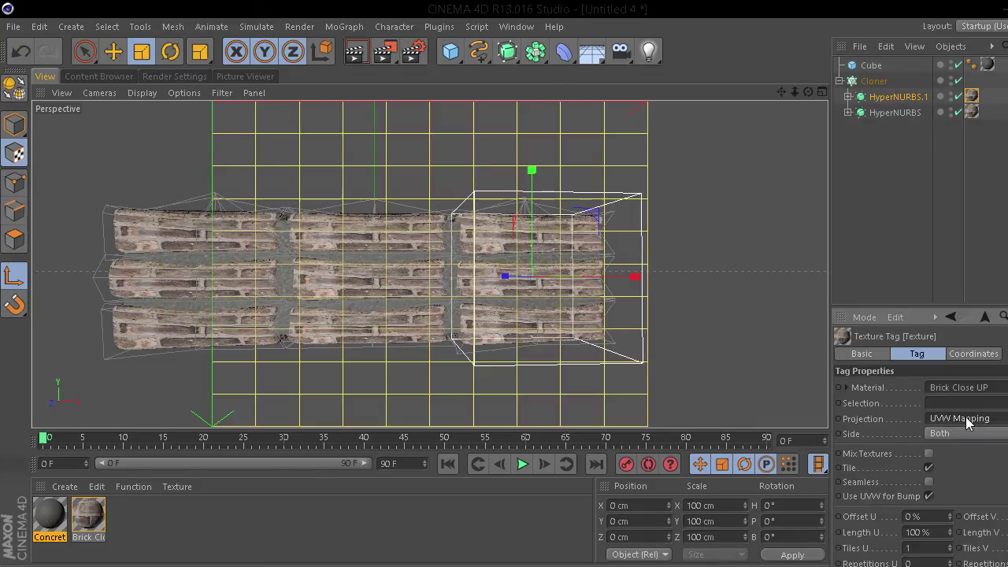
left_click(967, 422)
left_click(957, 470)
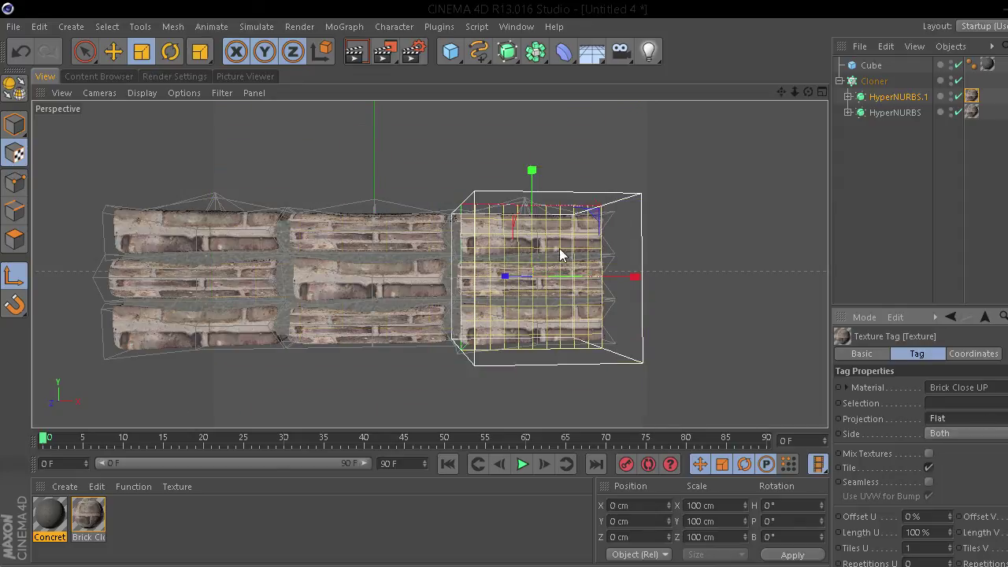
left_click_drag(532, 191, 546, 115)
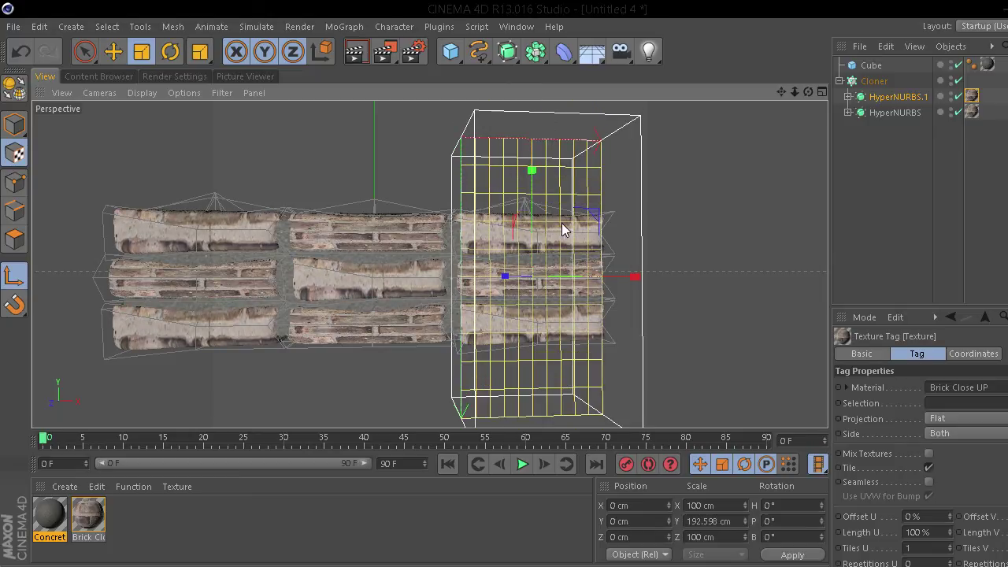
left_click_drag(635, 277, 714, 276)
key("ctrl+z")
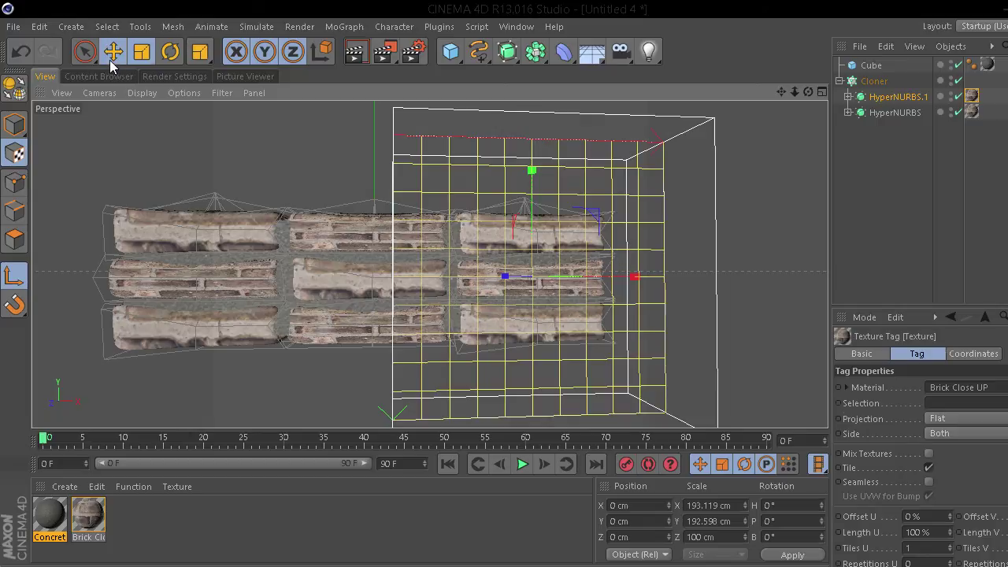
- Widen HyperNURBS.1's brick projection to about 221 cm and shift it to about X -7 cm, Y -45 cm
left_click(114, 52)
left_click_drag(587, 277, 629, 274)
key("t")
key("e")
left_click_drag(529, 174, 529, 207)
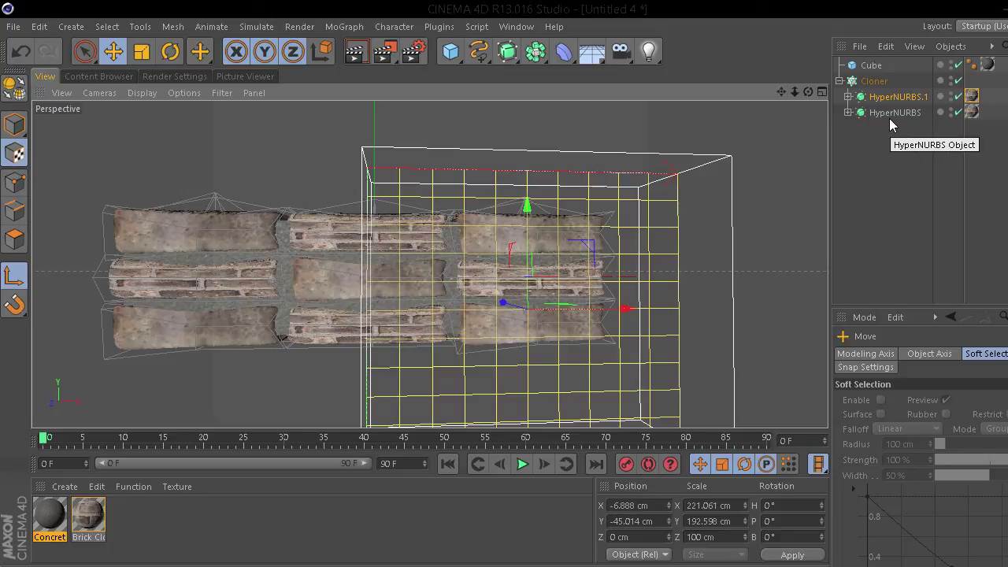
- Set HyperNURBS's brick texture to Flat projection and stretch its X scale to about 295 cm
left_click(971, 113)
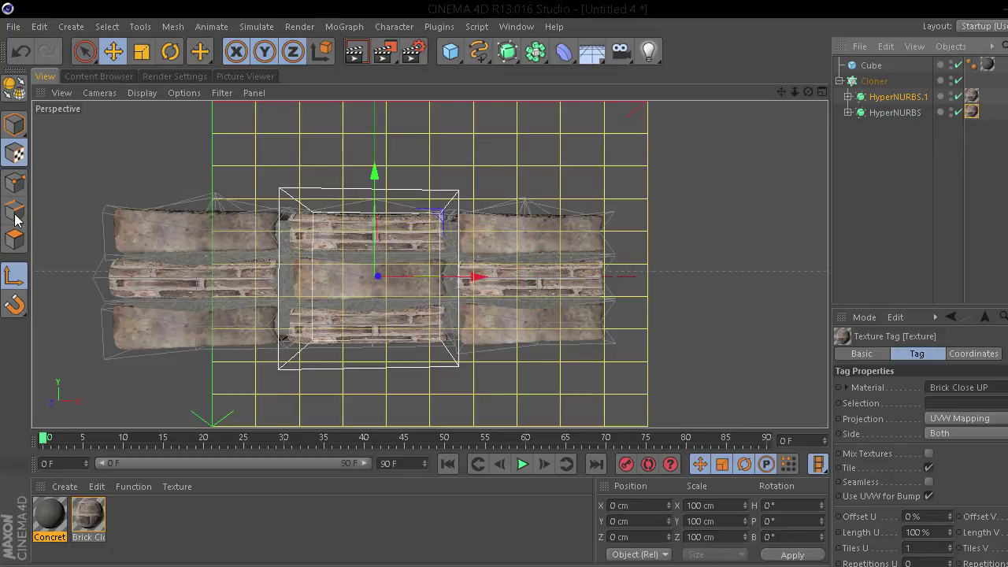
left_click(978, 421)
left_click(961, 468)
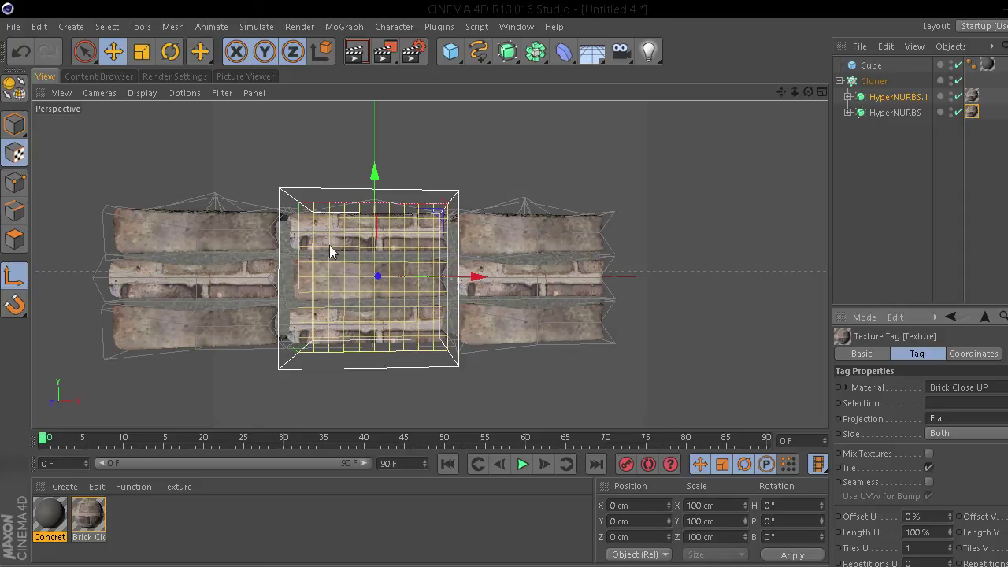
left_click(141, 51)
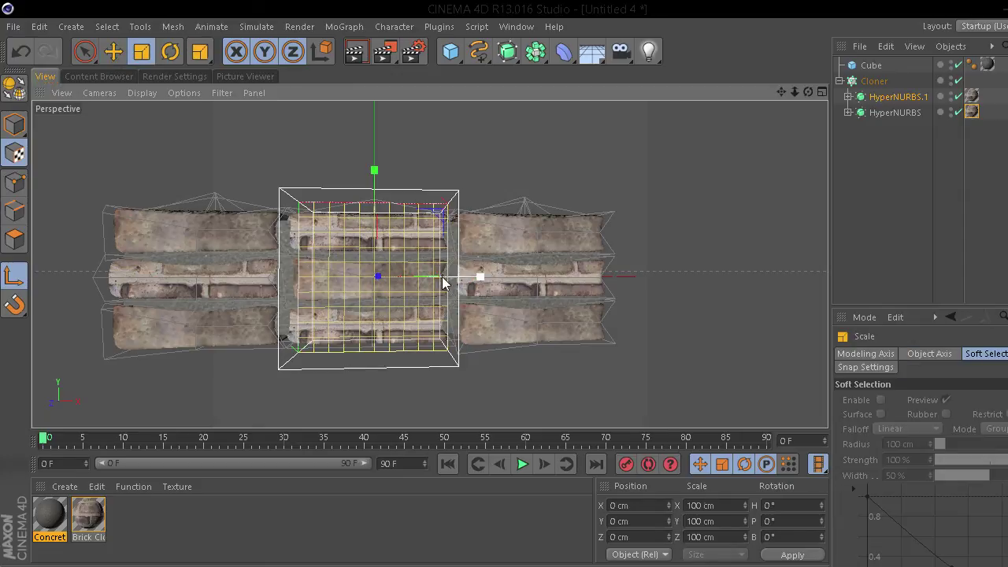
left_click_drag(478, 276, 567, 288)
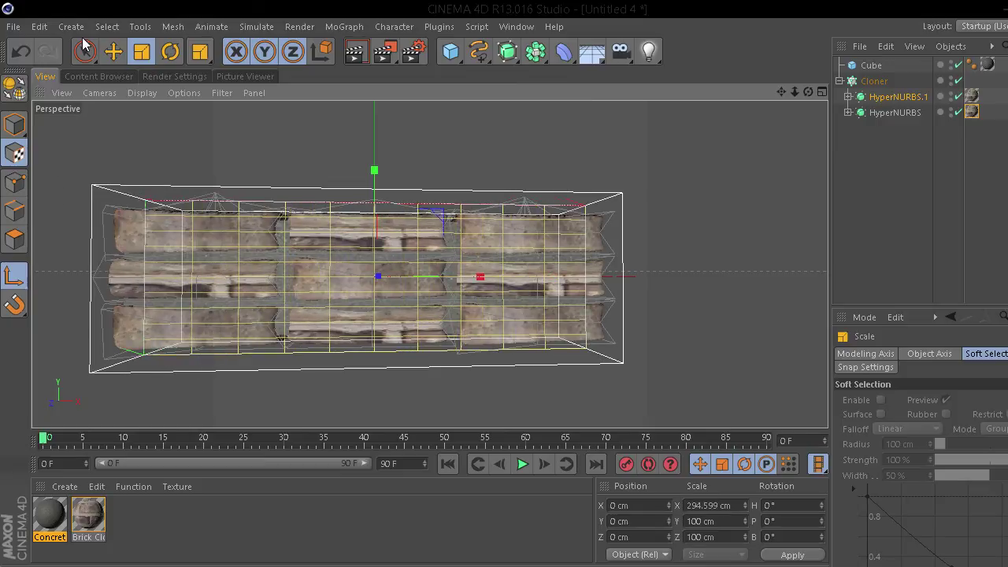
- Shift HyperNURBS's brick projection sideways to about X 112 cm and reduce its X scale to about 253 cm
left_click(113, 52)
left_click_drag(471, 279, 574, 284)
left_click(142, 49)
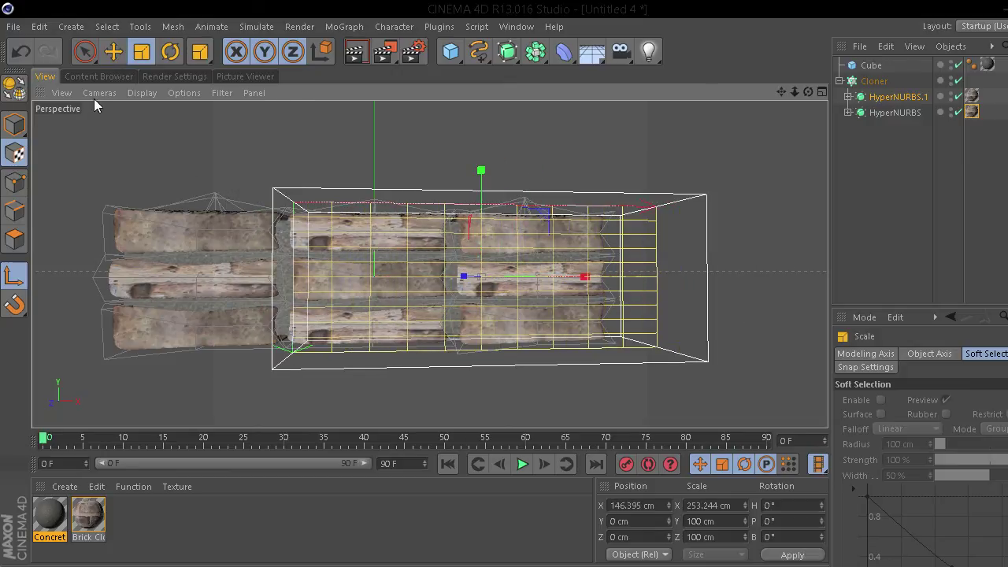
key("e")
left_click_drag(563, 279, 537, 280)
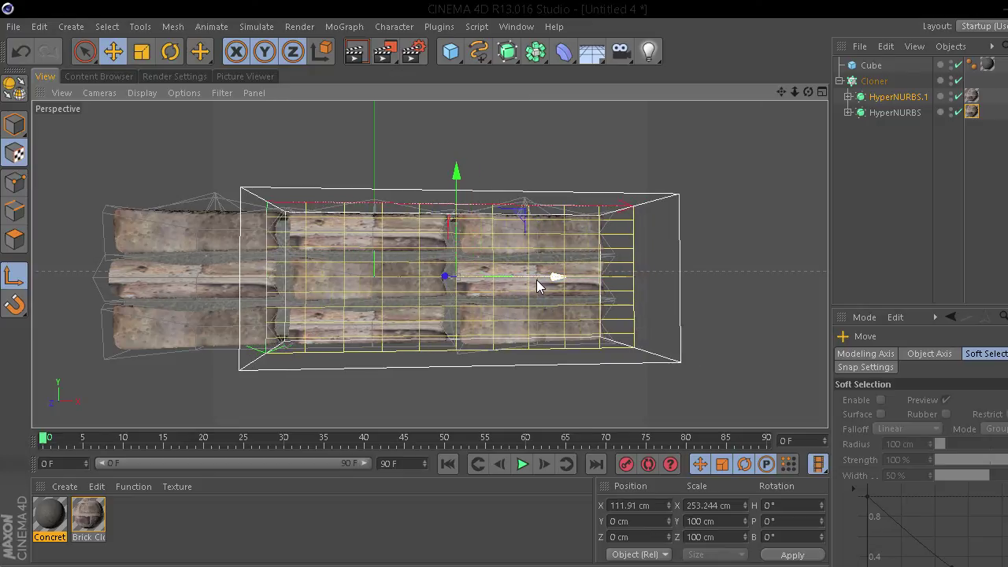
- Reposition and scale HyperNURBS's brick projection vertically so a single brick surface fills each brick, and deselect everything
key("t")
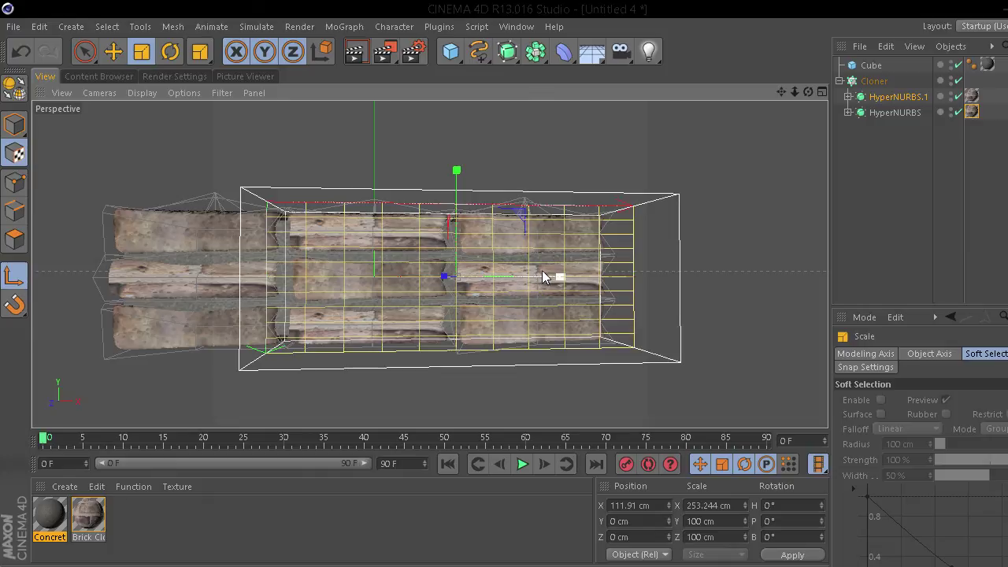
key("e")
left_click_drag(457, 272, 454, 217)
key("t")
key("e")
left_click(879, 237)
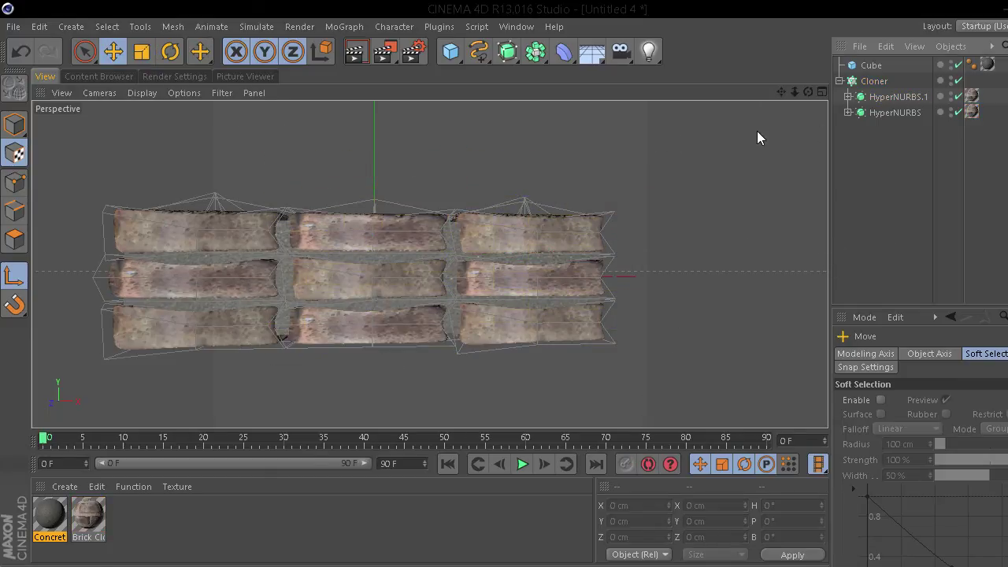
- Render the textured wall from a steep side angle and again from the front to check the brick projection
left_click_drag(808, 91, 740, 129)
key("ctrl+r")
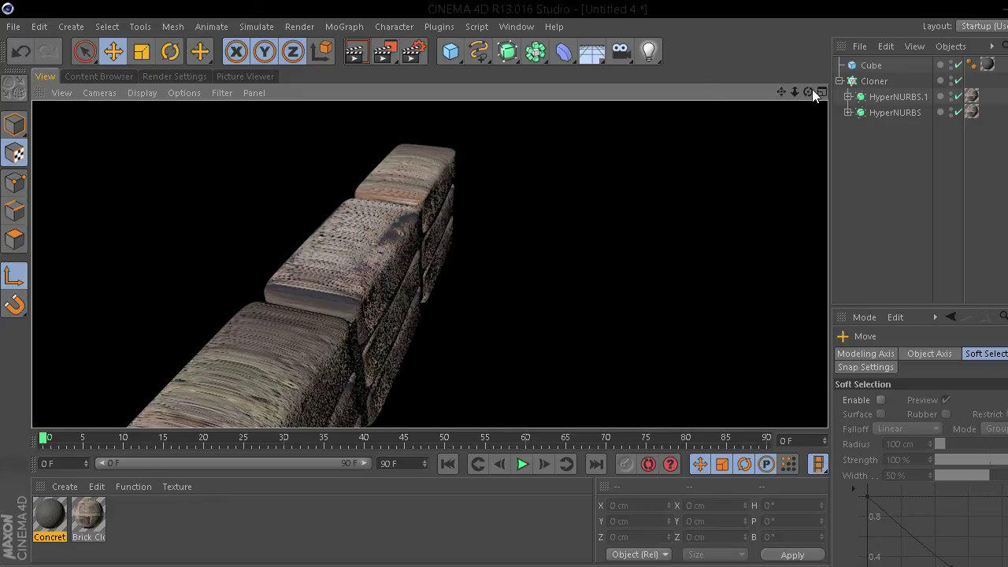
mouse_move(808, 92)
left_mouse_down()
mouse_move(709, 110)
mouse_move(798, 94)
left_mouse_up()
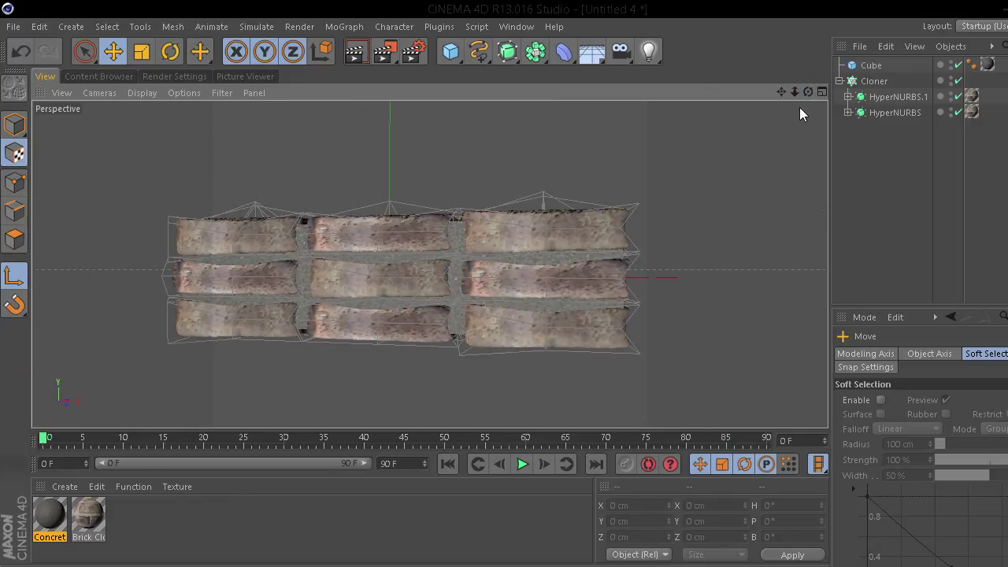
key("ctrl+r")
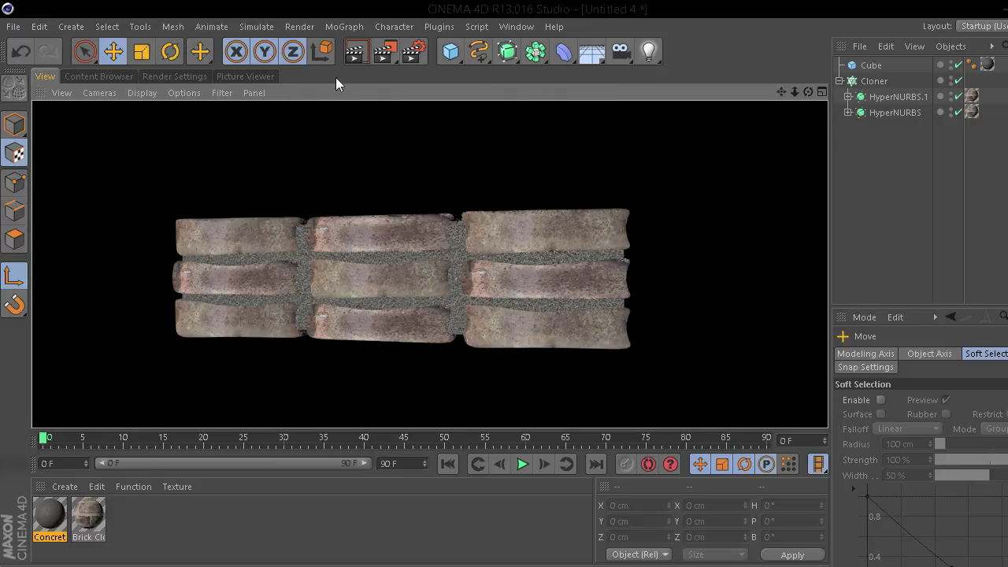
- Add the Alleyway.c4d studio from the _Studios folder of the GSG_Light_Kit_Pro presets to the scene
left_click(85, 76)
scroll(246, 238, "up", 3)
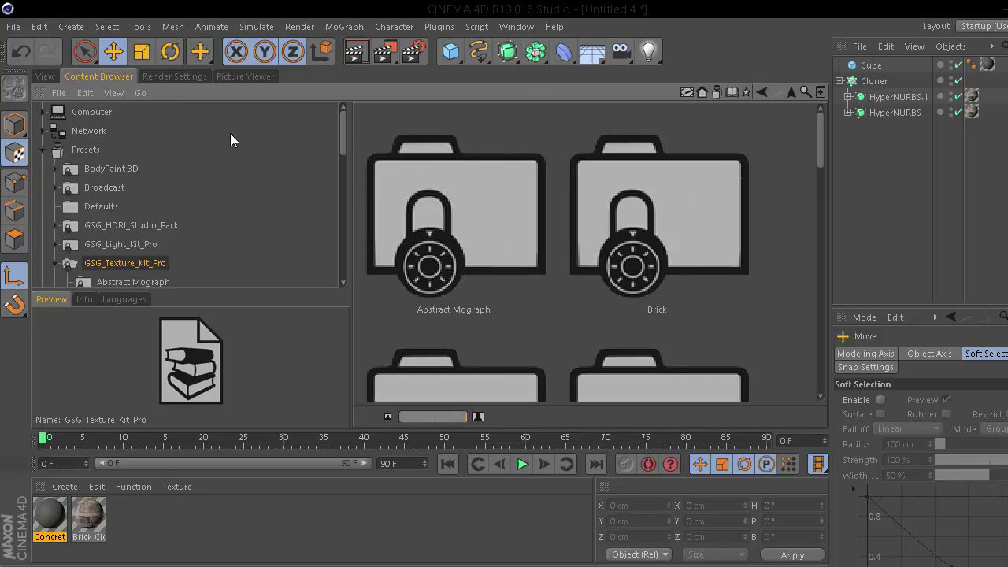
left_click(101, 245)
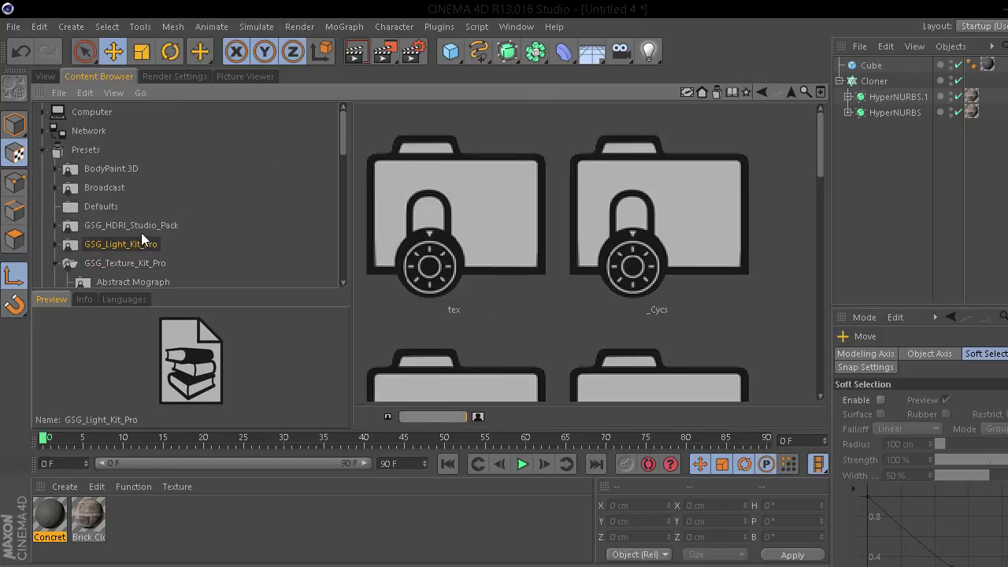
left_click(580, 268)
scroll(635, 345, "down", 5)
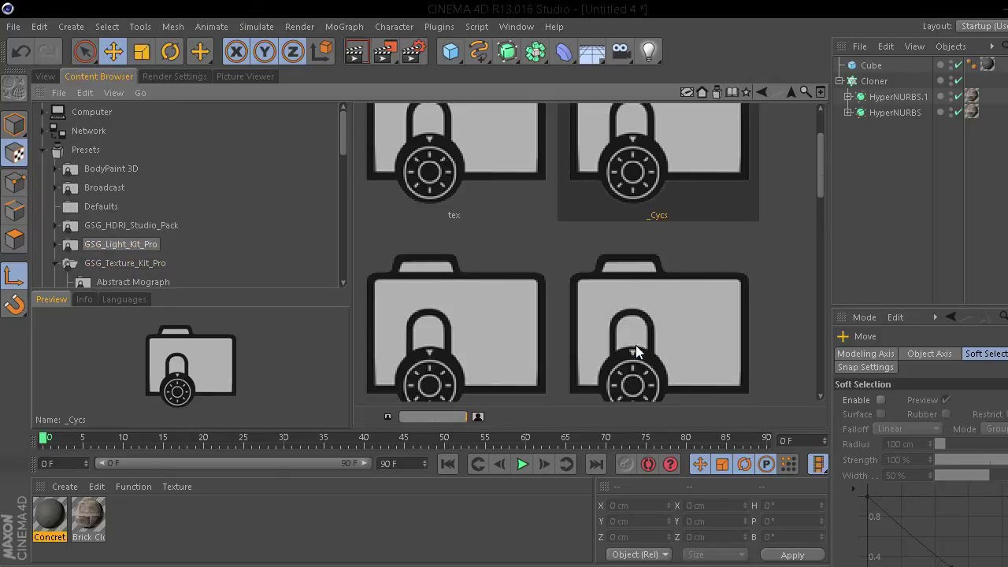
double_click(689, 195)
left_click(602, 268)
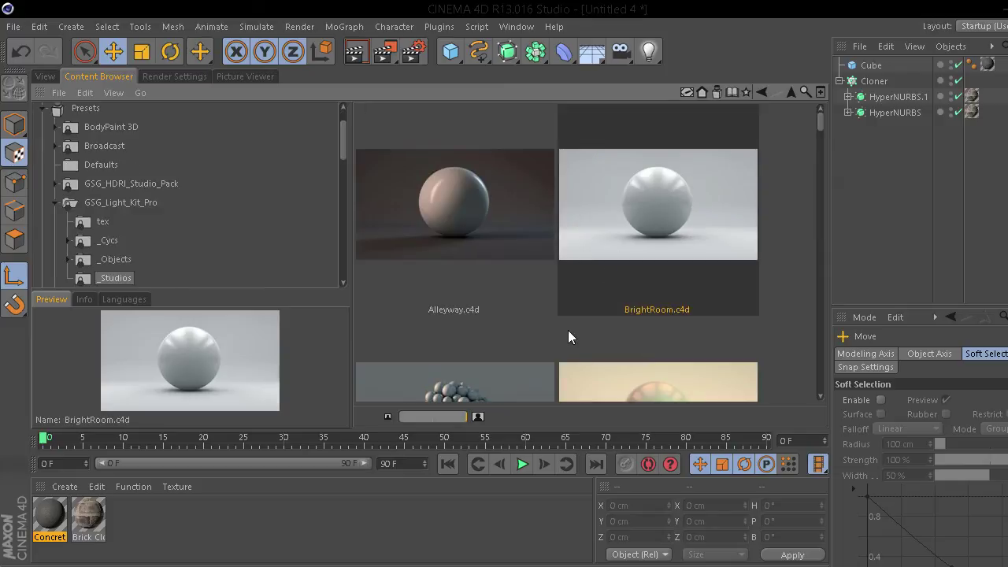
scroll(555, 271, "down", 2)
scroll(541, 243, "up", 2)
left_click_drag(450, 200, 892, 177)
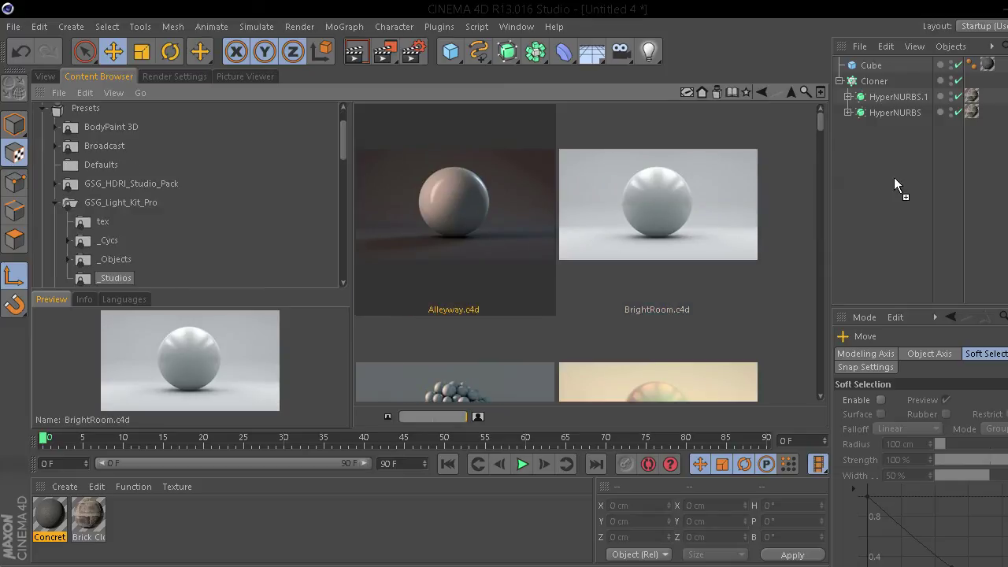
- Return to the 3D view and delete the studio's placeholder Sphere
left_click(61, 76)
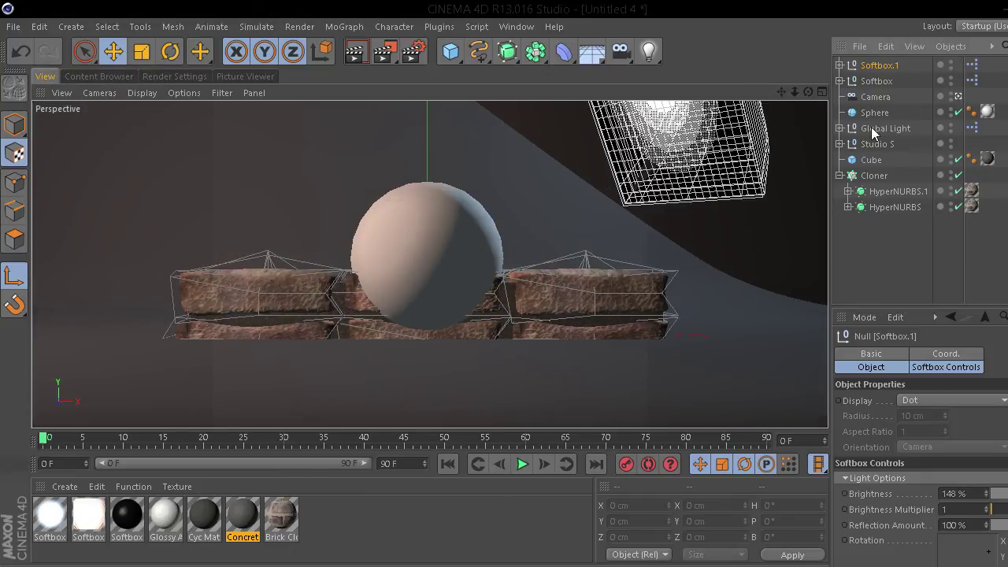
left_click(871, 115)
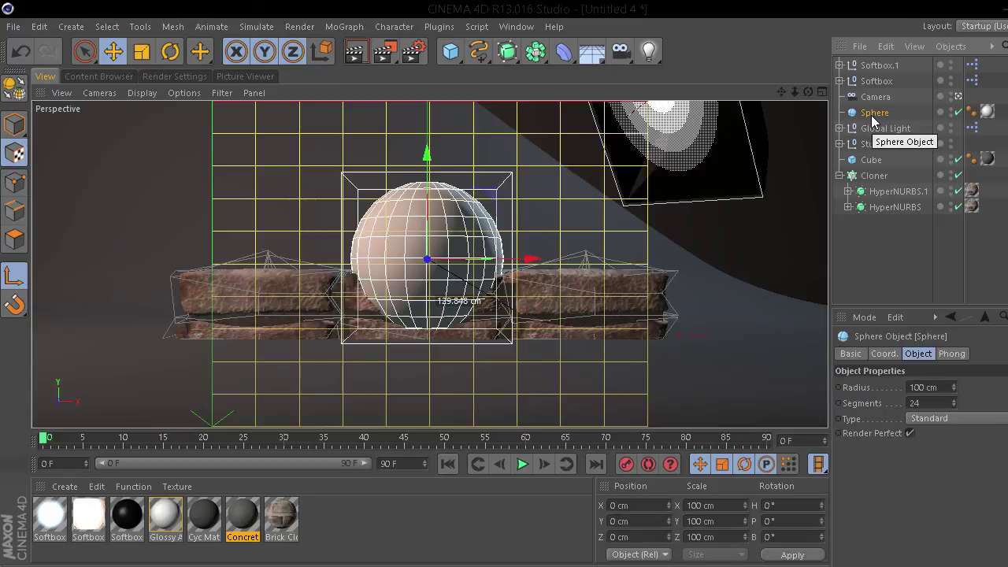
key("Delete")
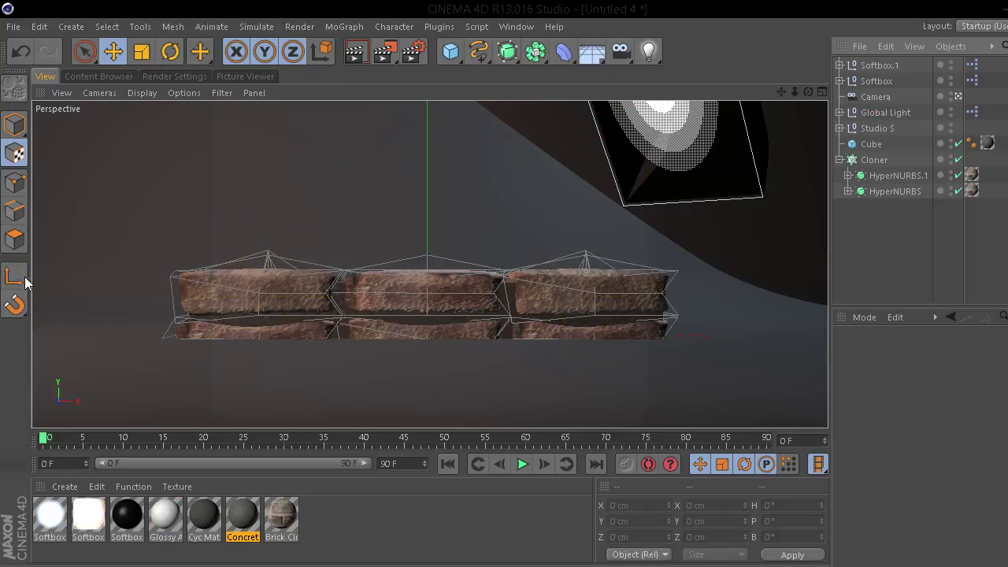
- Switch to model mode, group the Cube and Cloner under a null, and name it Wall
left_click(14, 124)
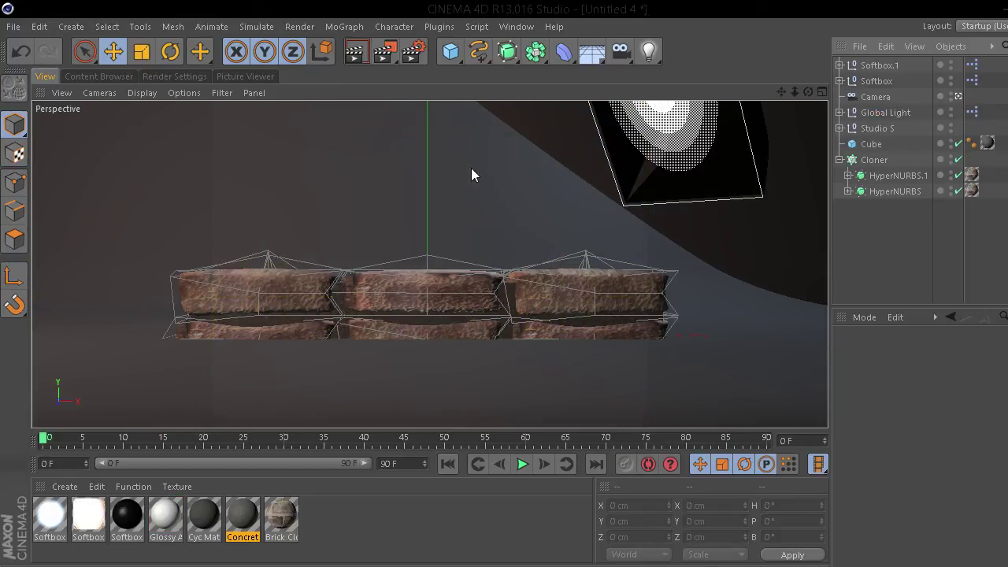
left_click(870, 159)
left_click(871, 145, "ctrl")
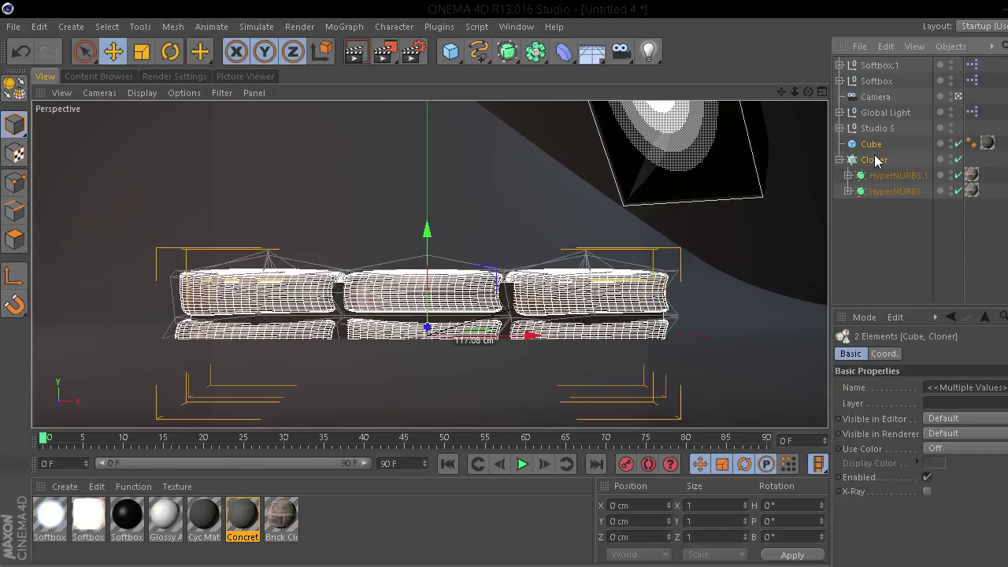
key("alt+g")
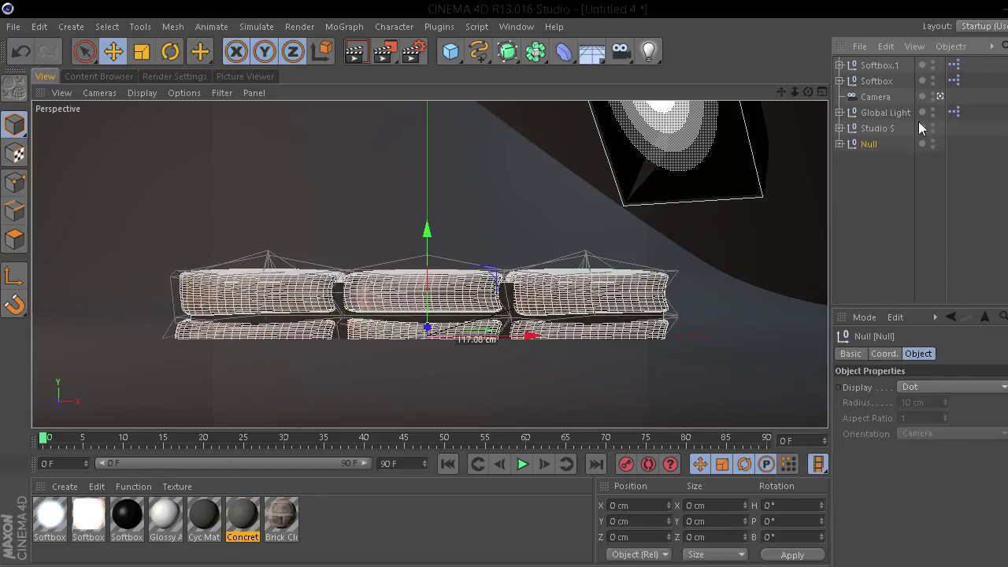
double_click(863, 146)
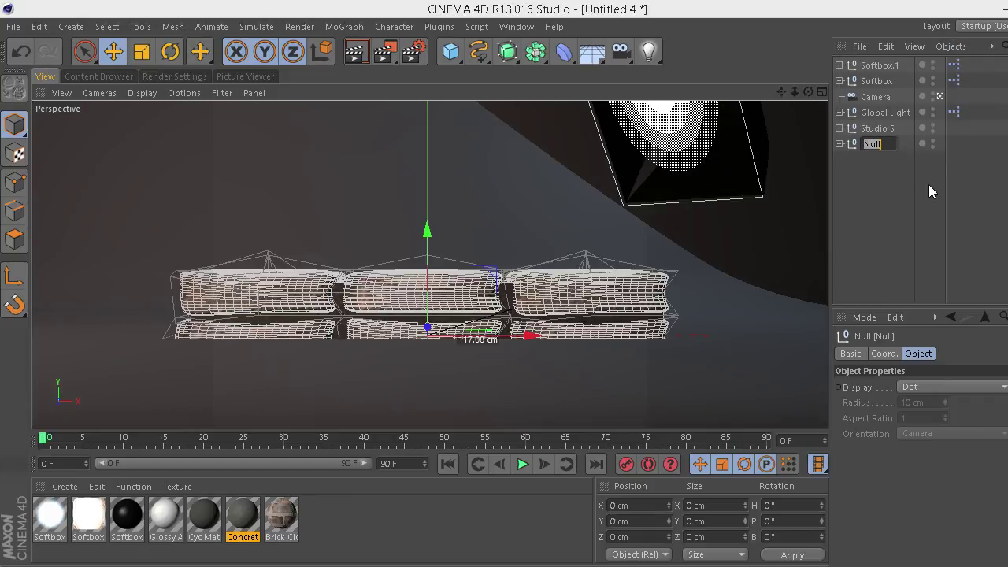
type("Wall")
key("Return")
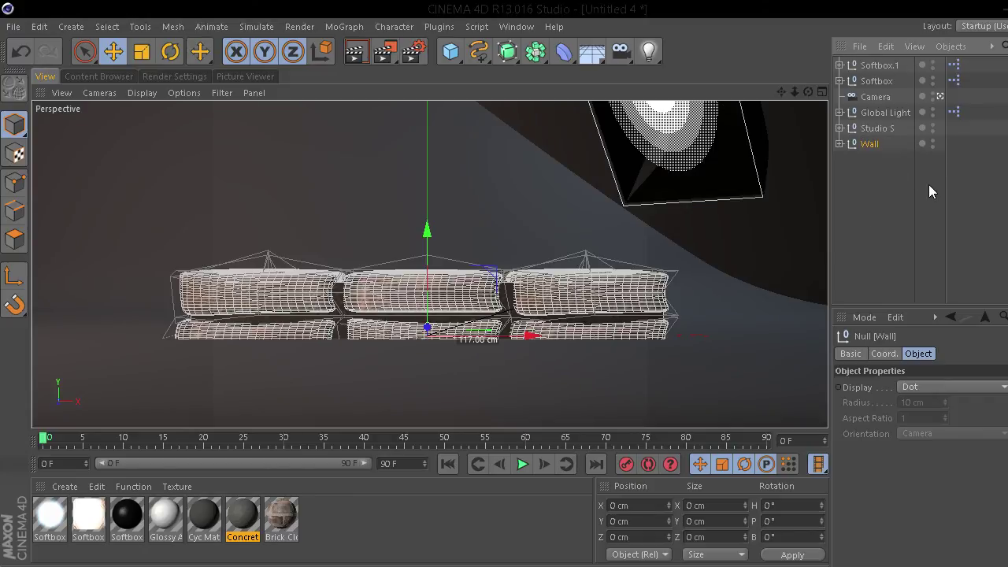
- Raise the Wall group out of the studio floor to a Y position of about 88 cm
left_click_drag(428, 251, 441, 186)
- Set the render output to 1920 x 1080 pixels, starting from the 1920 x 1200 screen preset, and return to the 3D view
left_click(156, 74)
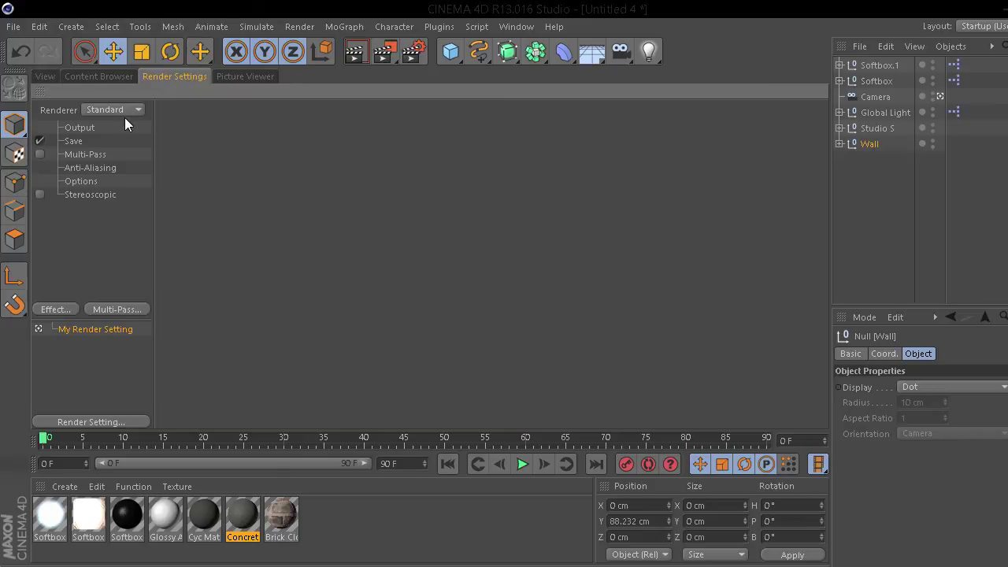
left_click(79, 128)
left_click(174, 126)
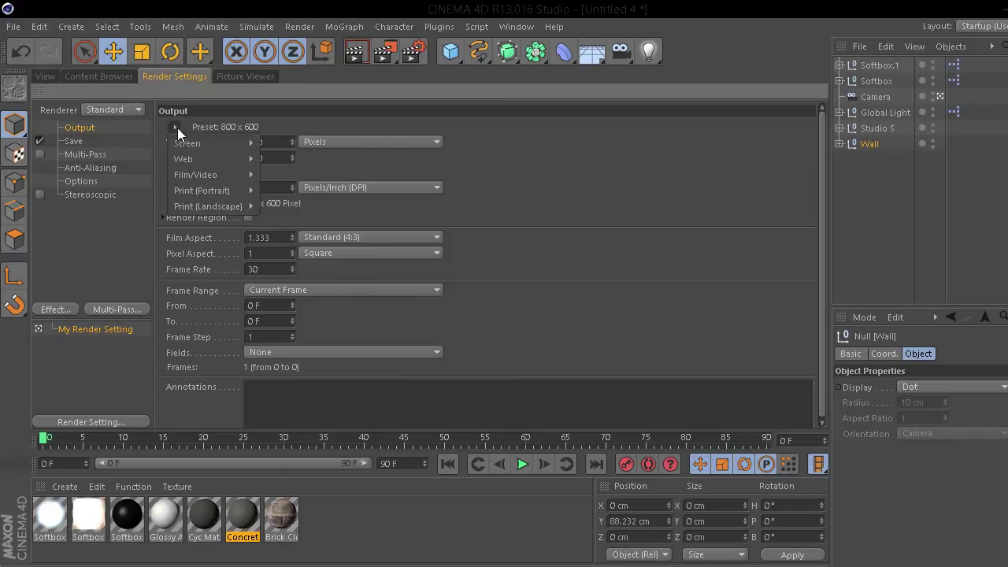
mouse_move(221, 143)
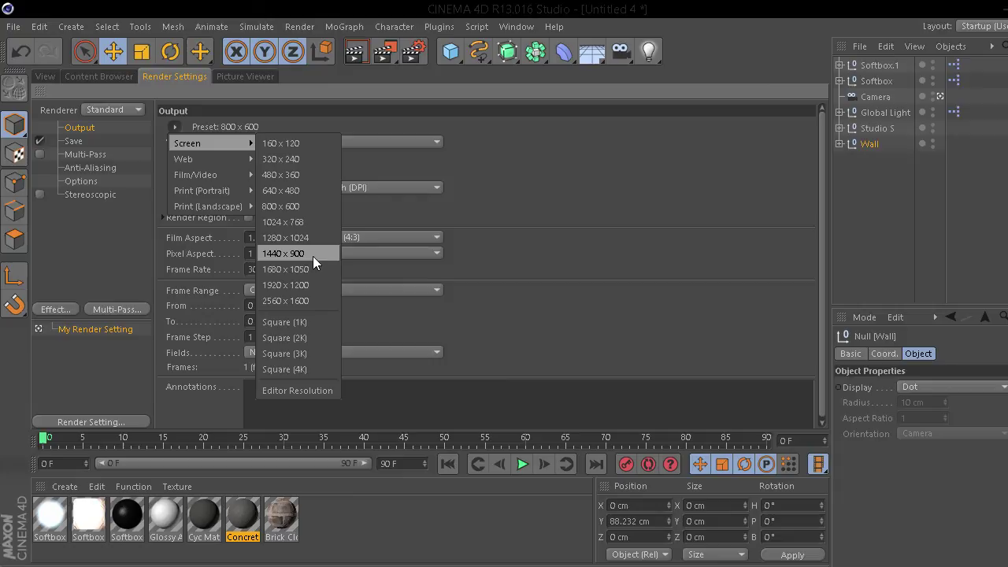
left_click(315, 285)
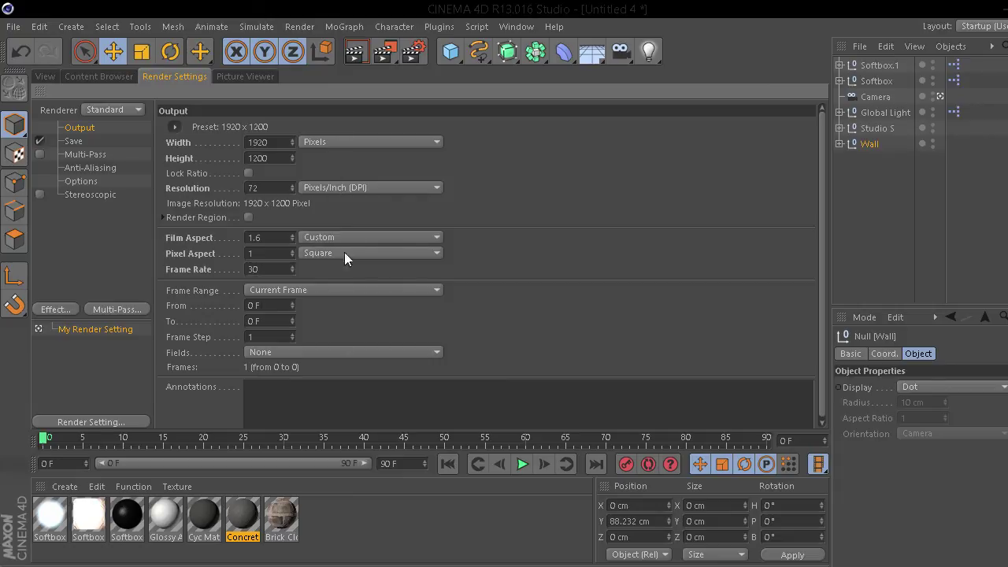
left_click(276, 156)
type("108")
key("Return")
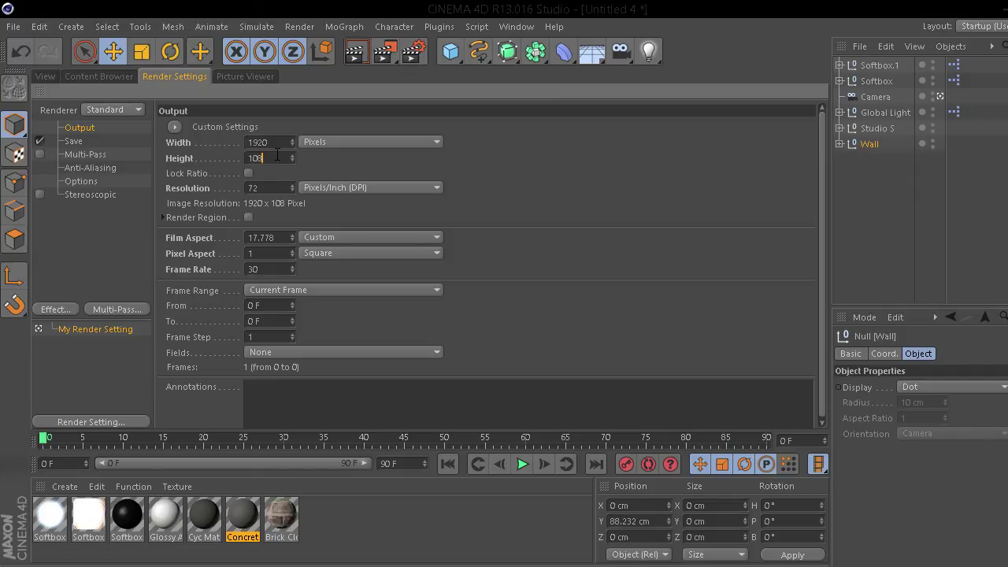
type("0")
key("Return")
left_click(43, 76)
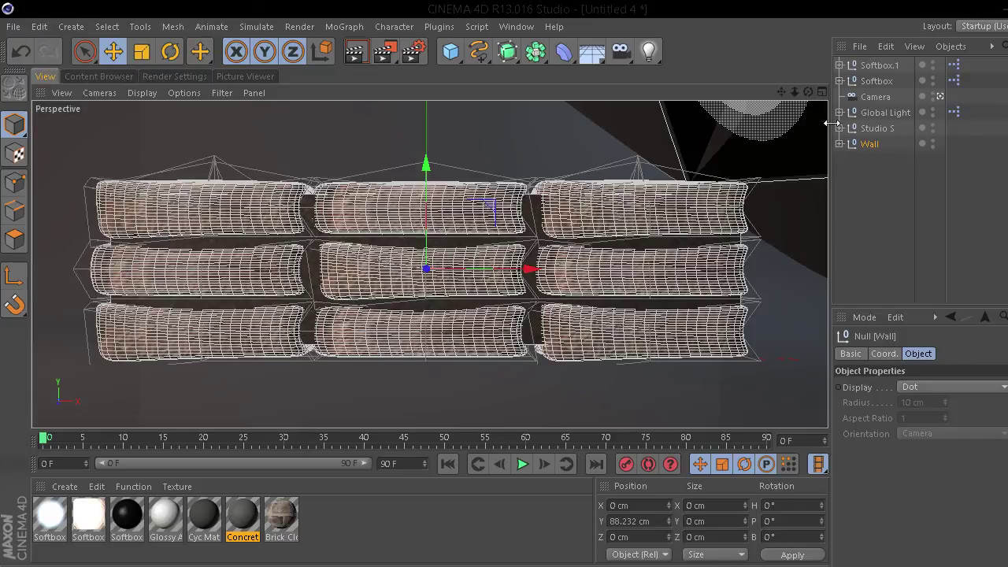
- Scale the Wall group down uniformly to about 82% and test-render it in the view
left_click(876, 97)
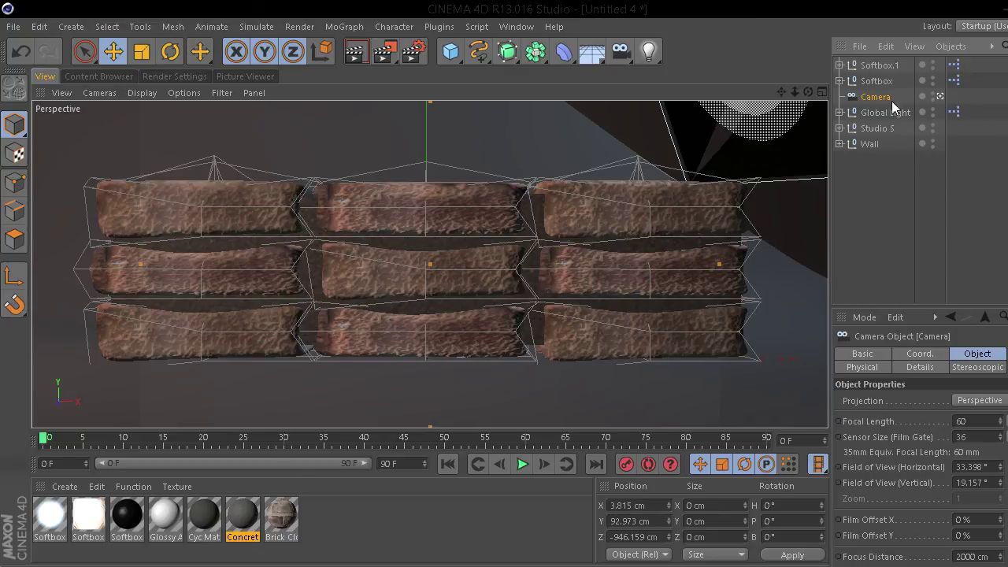
left_click(868, 144)
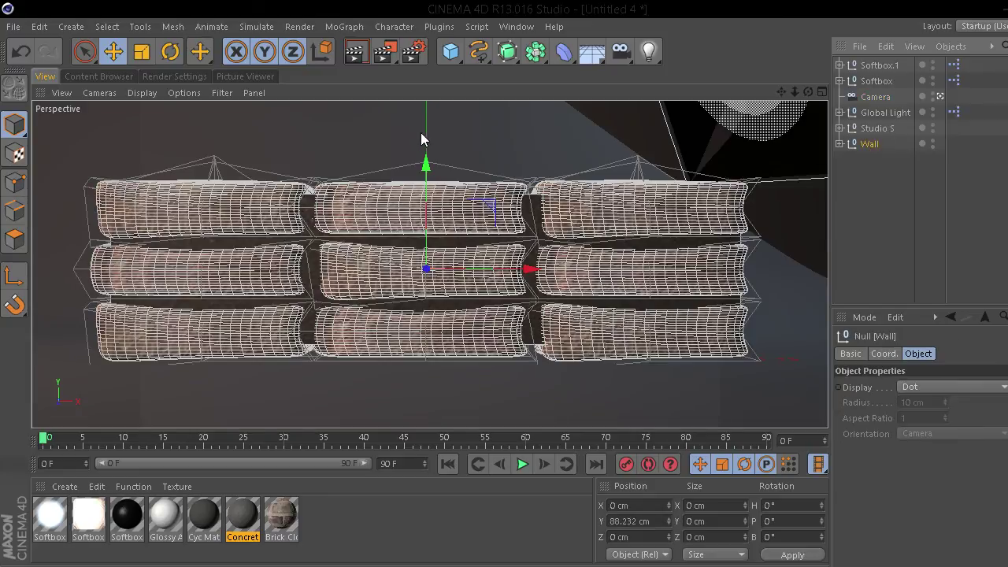
key("t")
left_click_drag(639, 157, 540, 208)
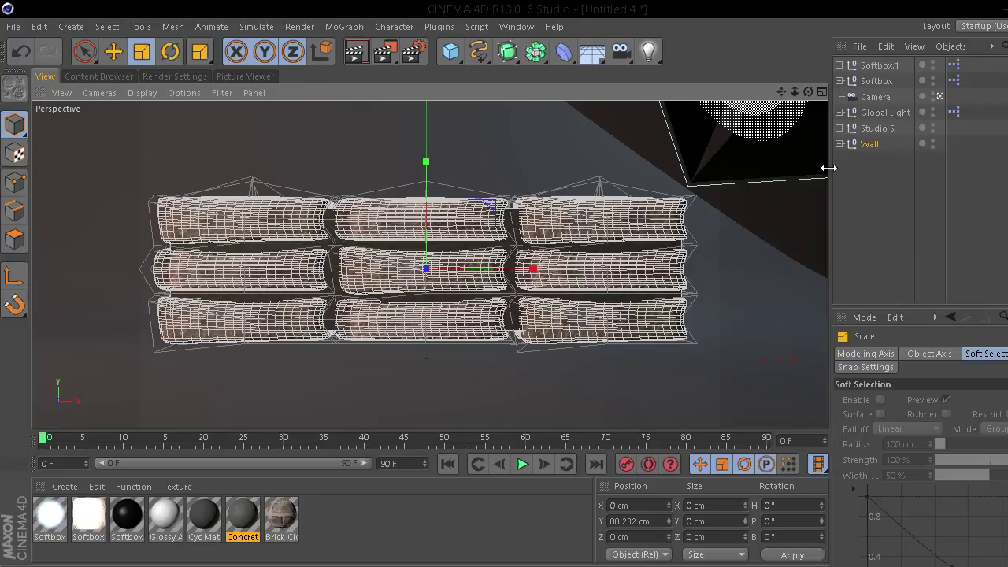
left_click(895, 203)
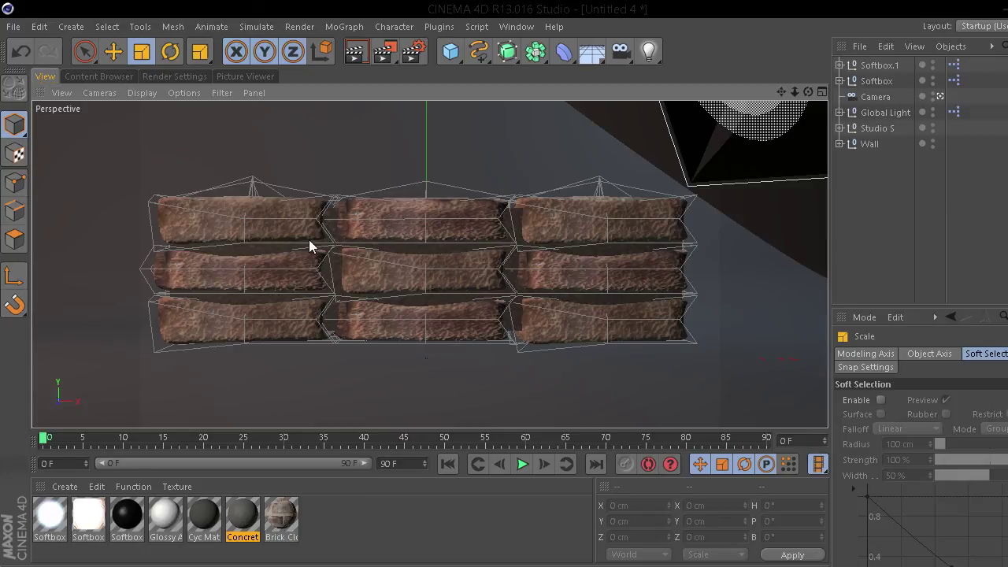
key("ctrl+r")
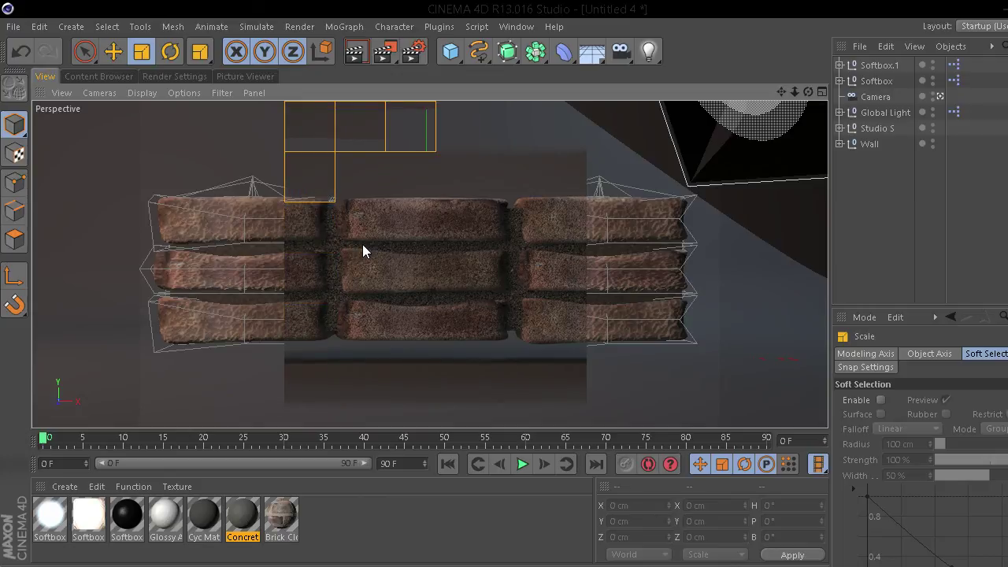
left_click(362, 251)
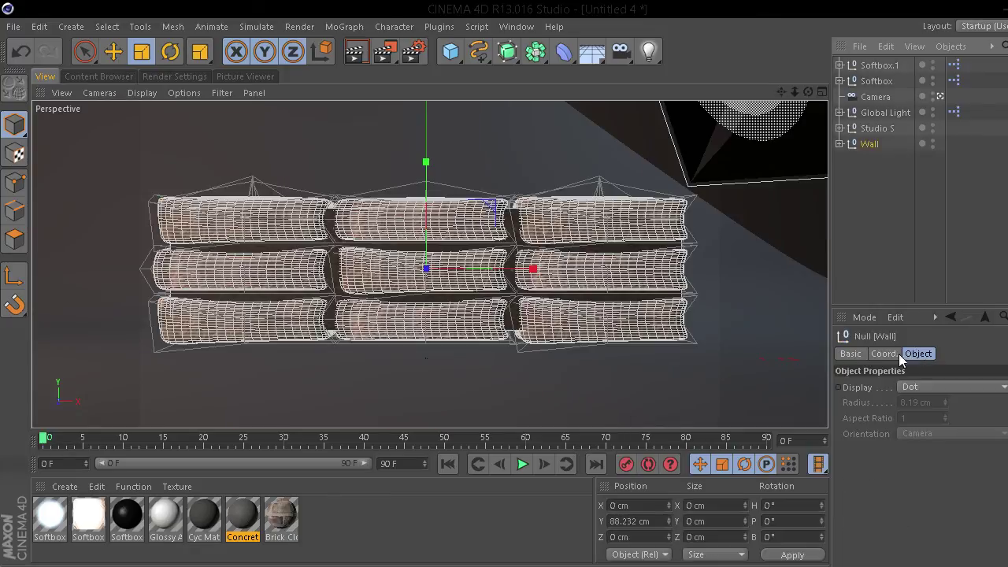
- Reduce the Cloner's grid X size to about 326 cm to tighten the horizontal gaps between the bricks
left_click(839, 143)
left_click(883, 176)
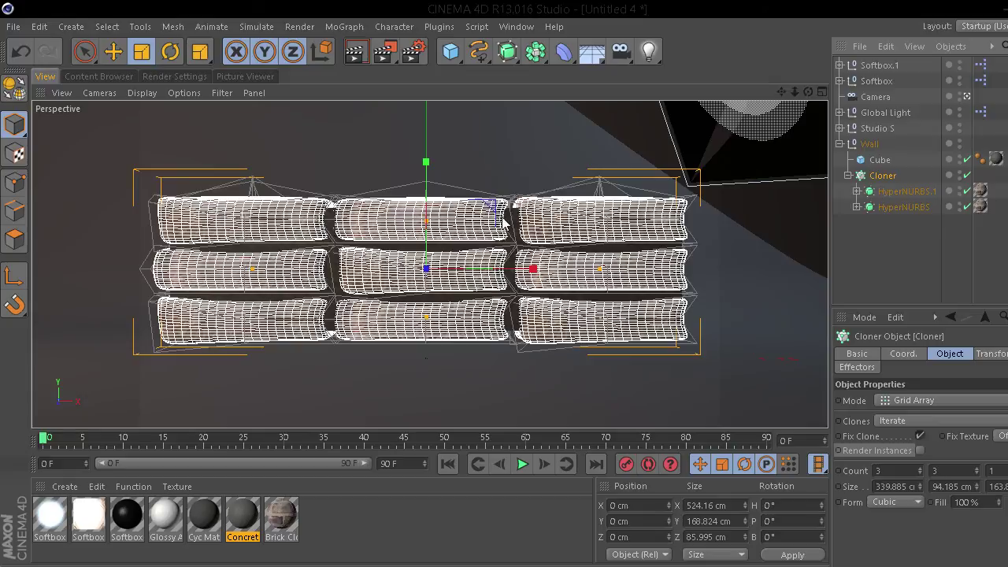
left_click_drag(918, 486, 910, 492)
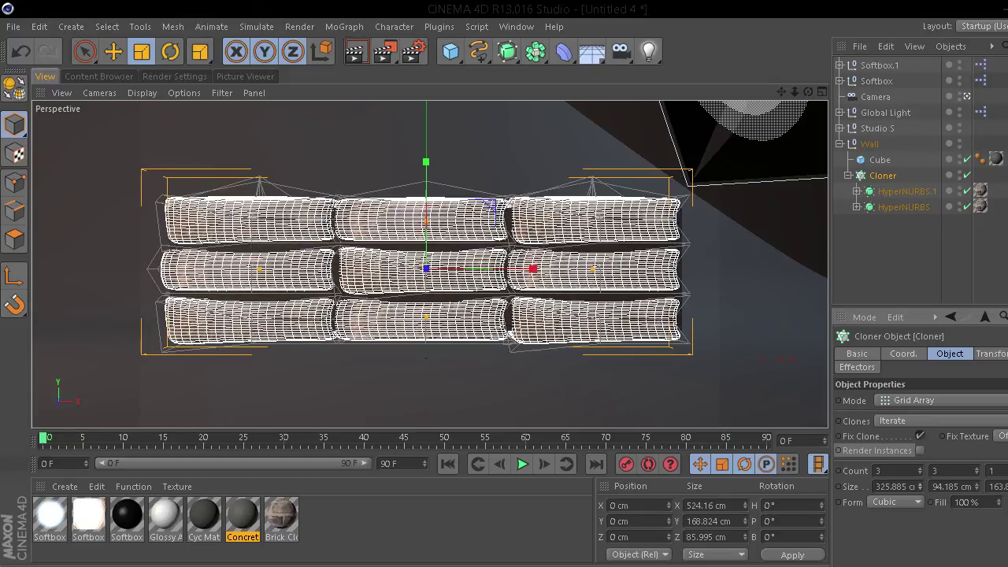
- Narrow the mortar Cube to about 465 cm in X and test-render the wall in the view
left_click(880, 160)
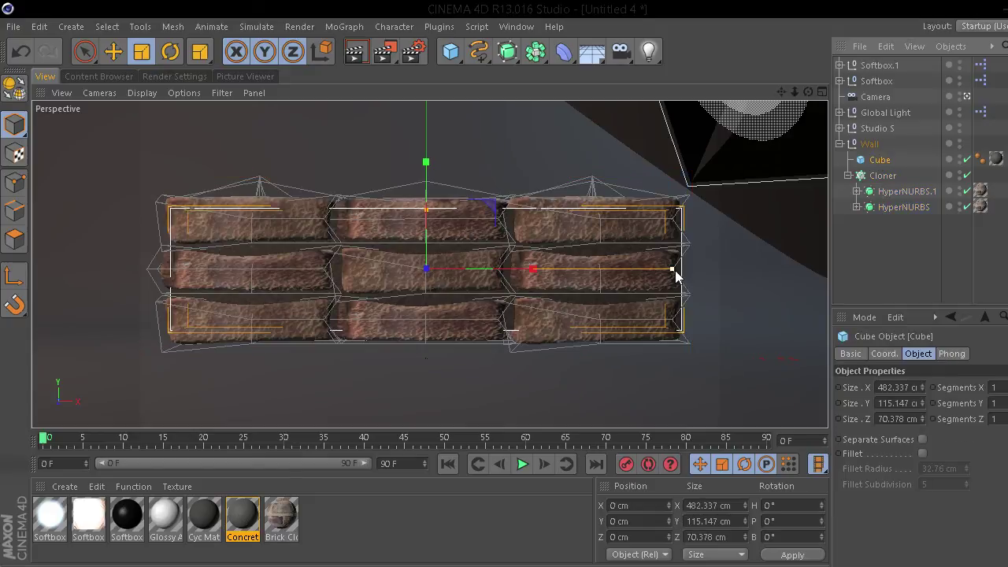
left_click_drag(675, 271, 664, 274)
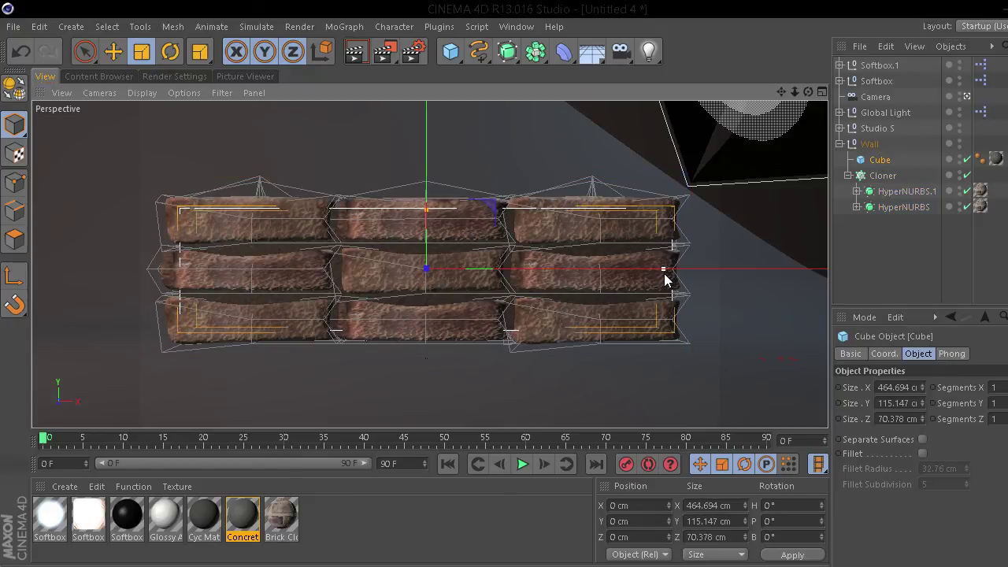
left_click(874, 271)
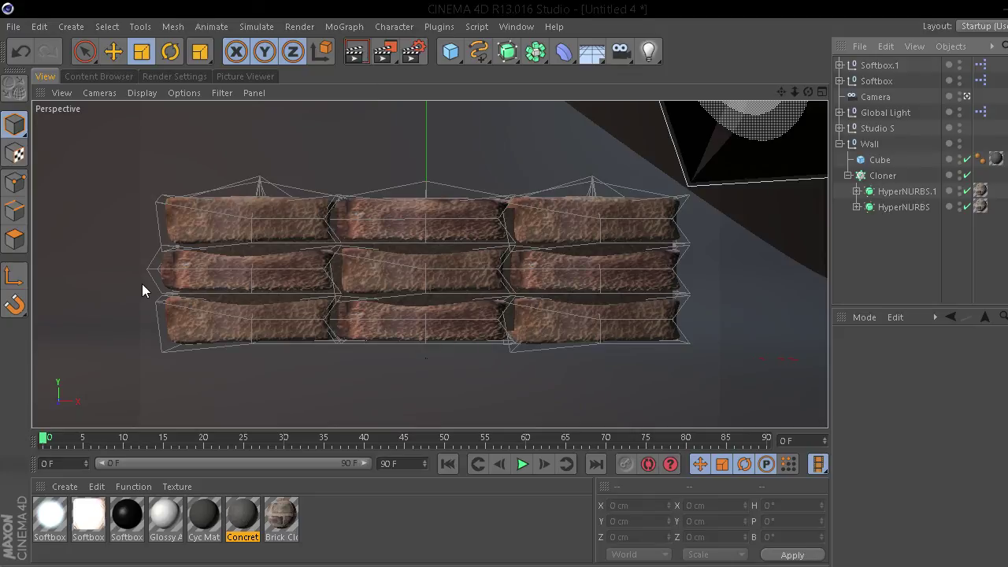
left_click(360, 53)
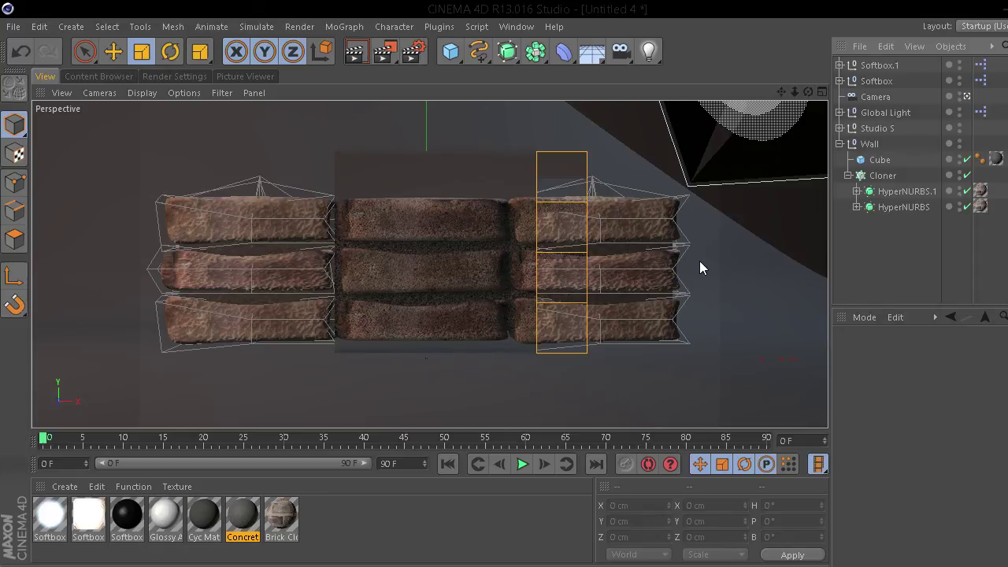
- Add the Ambient Occlusion effect to the render settings
key("ctrl+b")
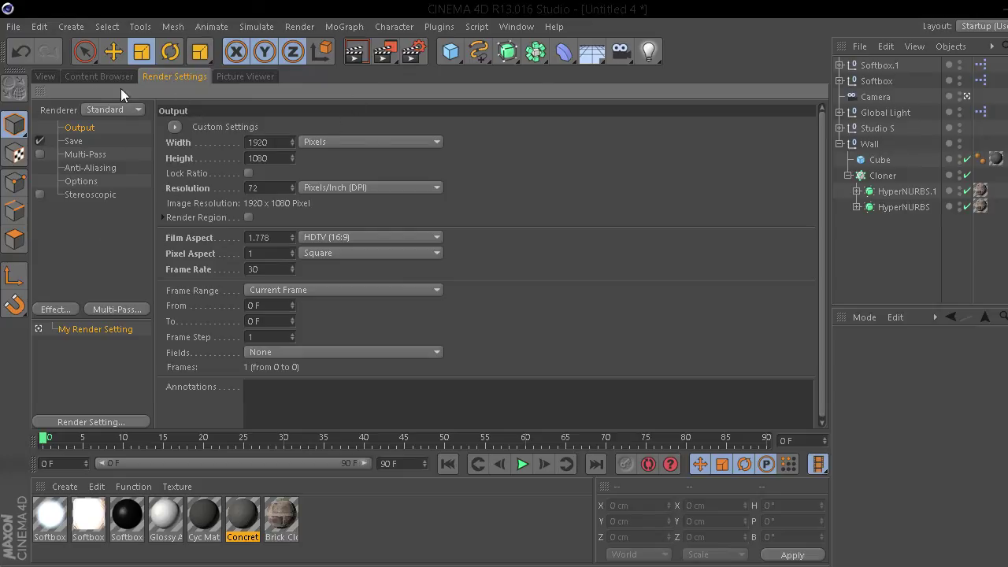
left_click(49, 73)
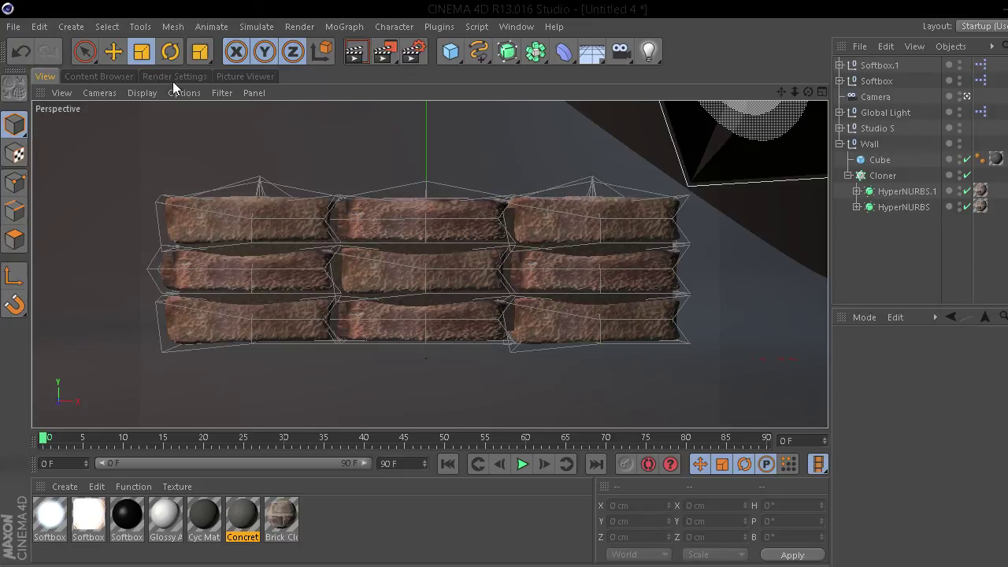
left_click(158, 76)
left_click(55, 308)
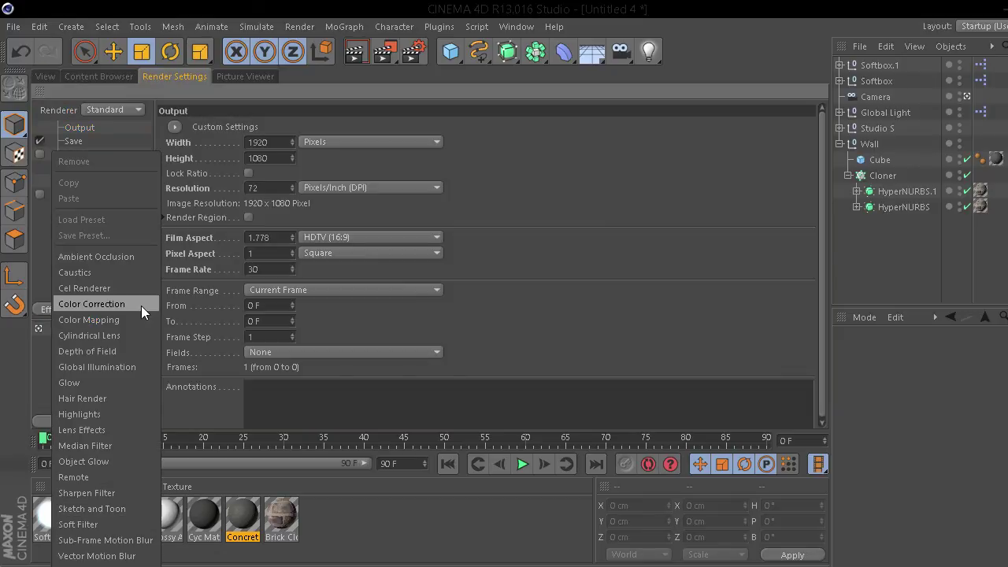
left_click(127, 264)
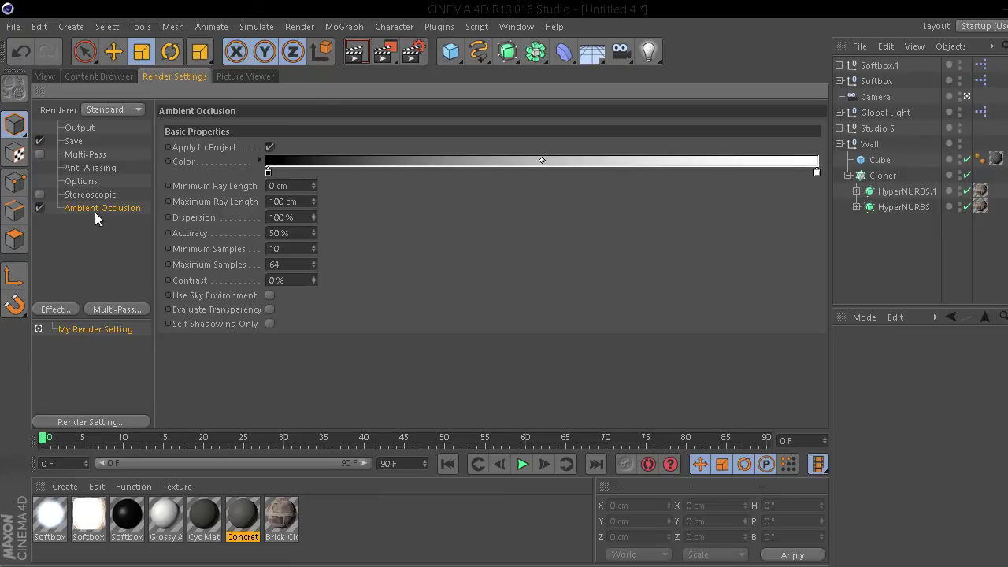
- Add Global Illumination to the render settings and set its GI mode to IR + QMC (Still Image)
right_click(51, 210)
left_click(33, 267)
right_click(101, 246)
left_click(172, 368)
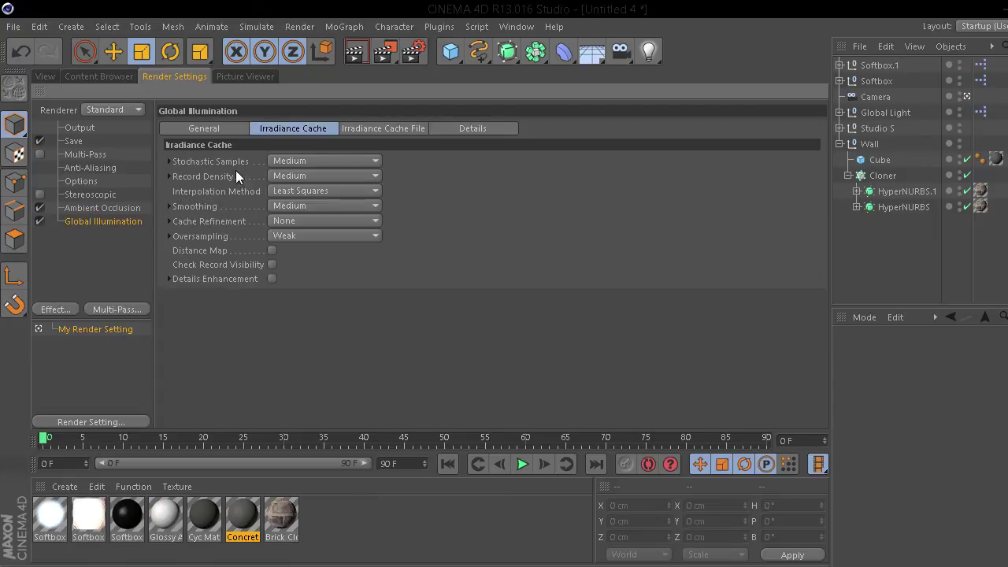
left_click(192, 128)
left_click(328, 163)
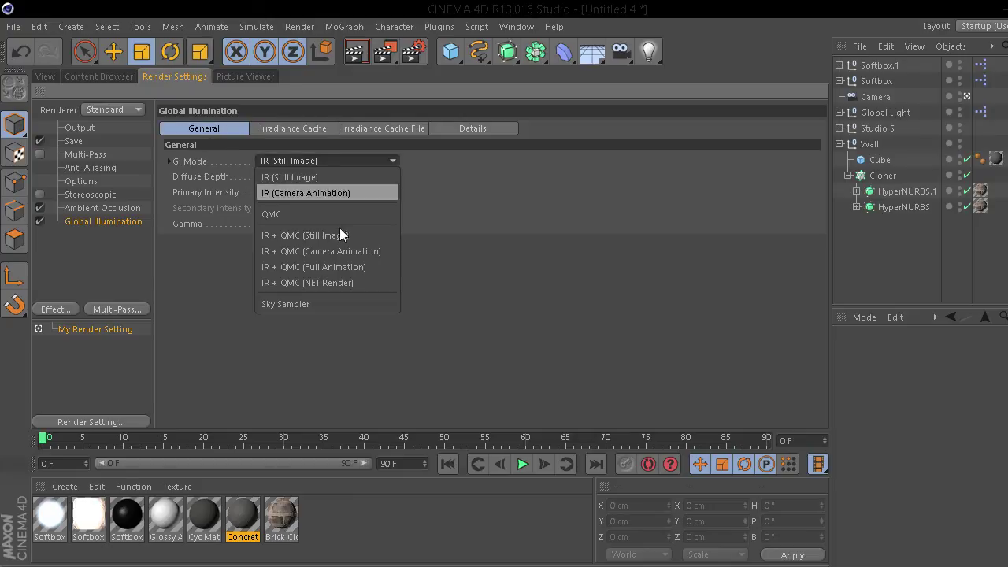
left_click(285, 236)
- Return to the 3D view and render the wall with Ambient Occlusion and Global Illumination
left_click(48, 75)
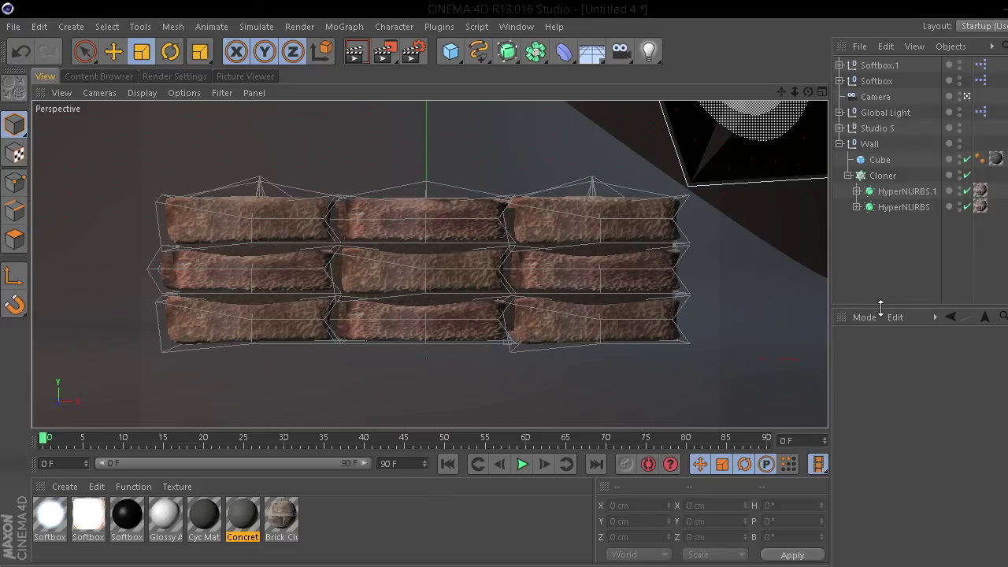
key("ctrl+r")
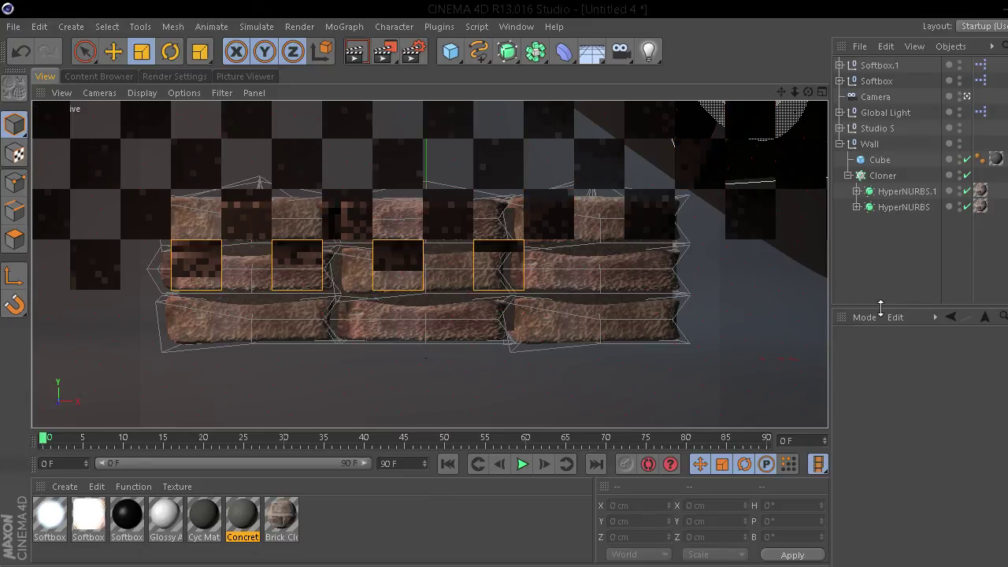